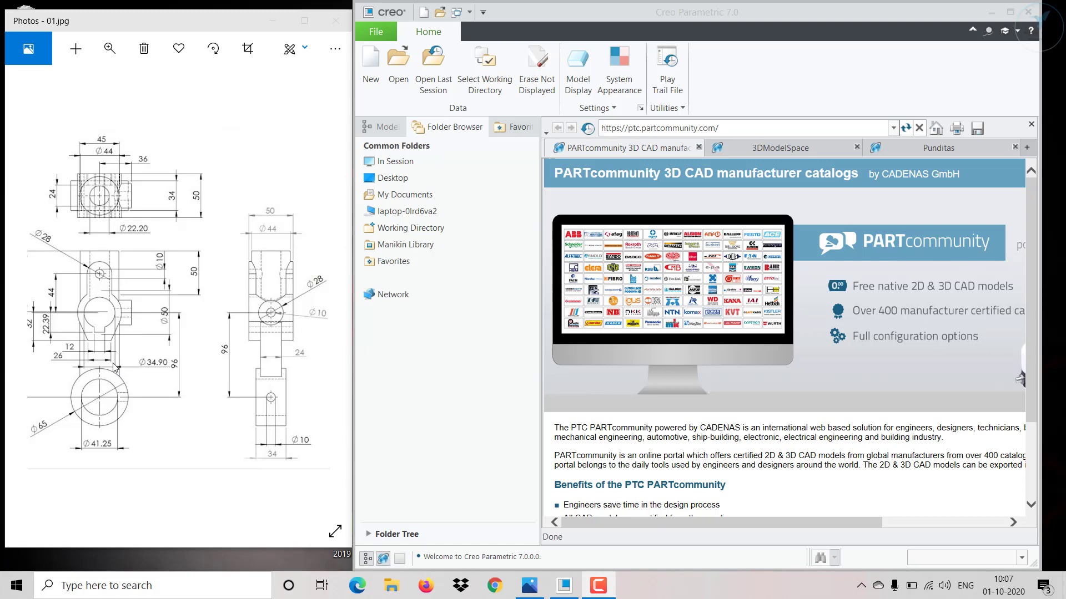
Create a new solid part named m-06 using the mmns_part_solid_abs template.
click(369, 89)
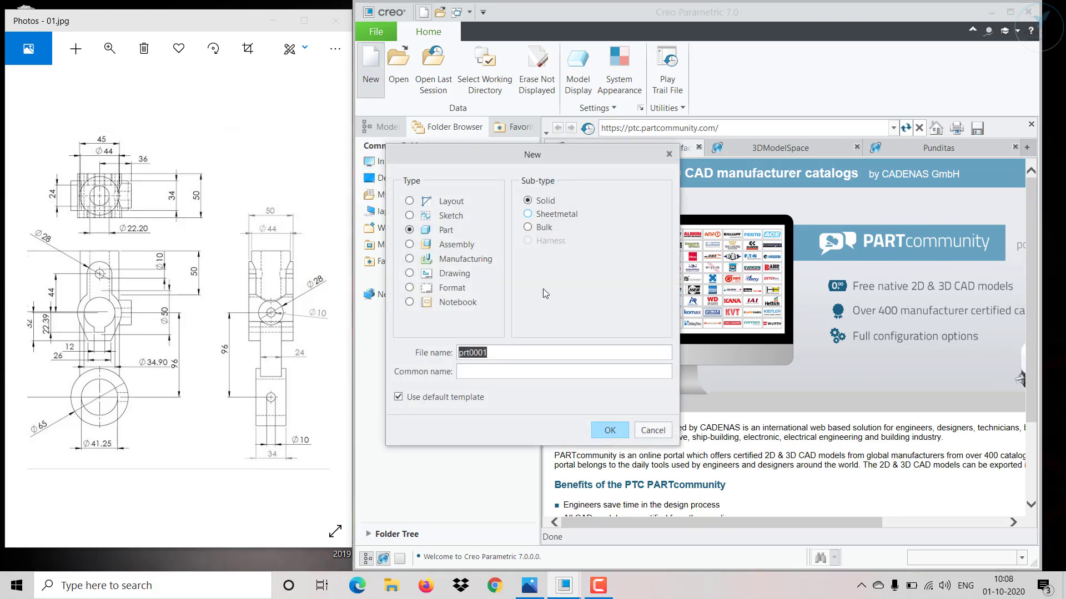
drag(499, 352, 443, 352)
text(m-06)
click(609, 431)
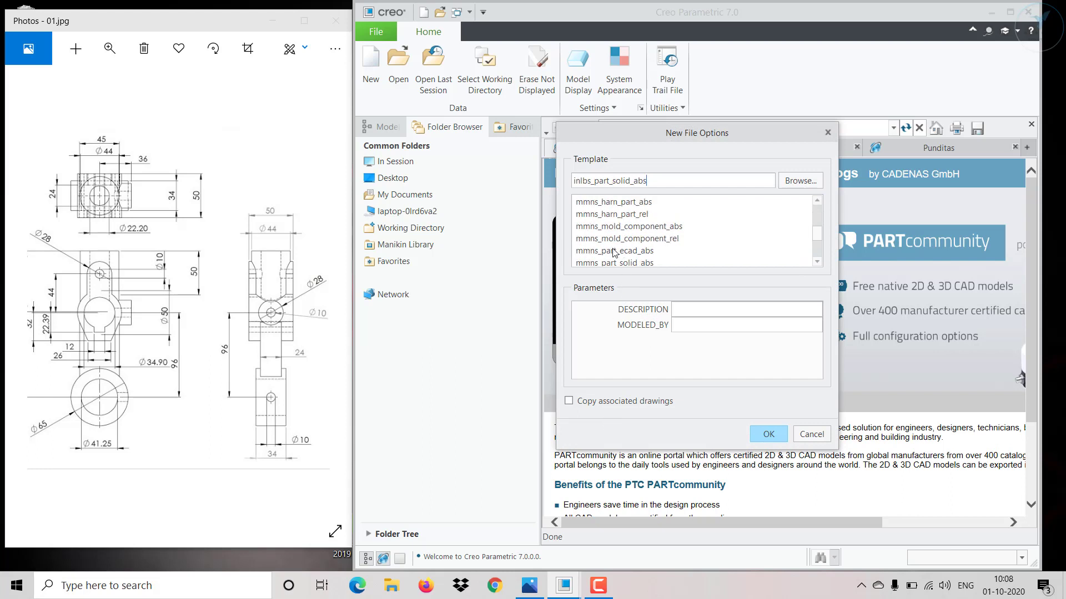
scroll(643, 253, down, 1)
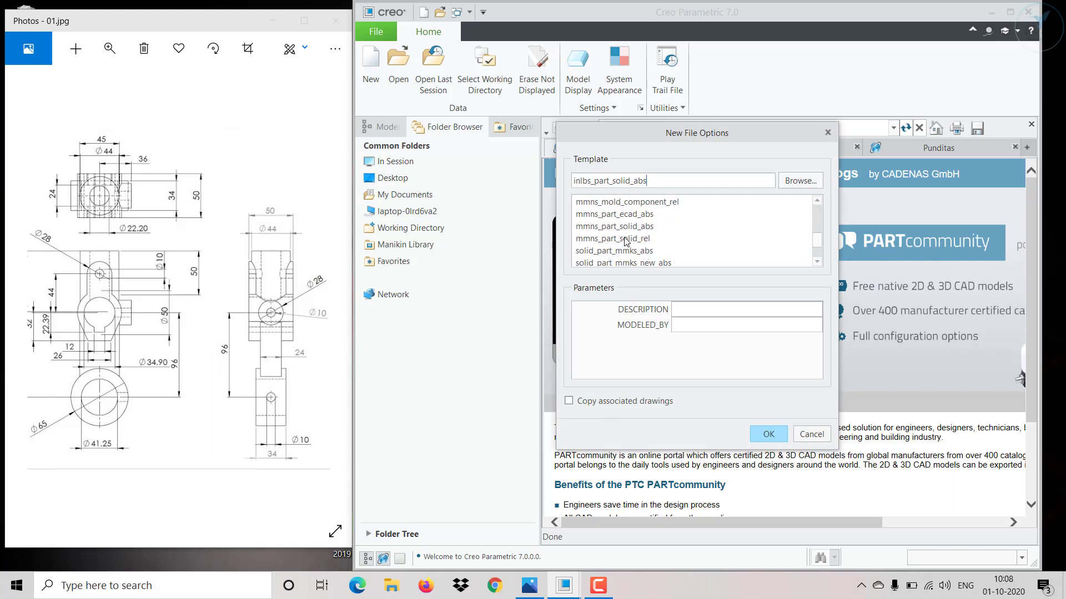
click(628, 228)
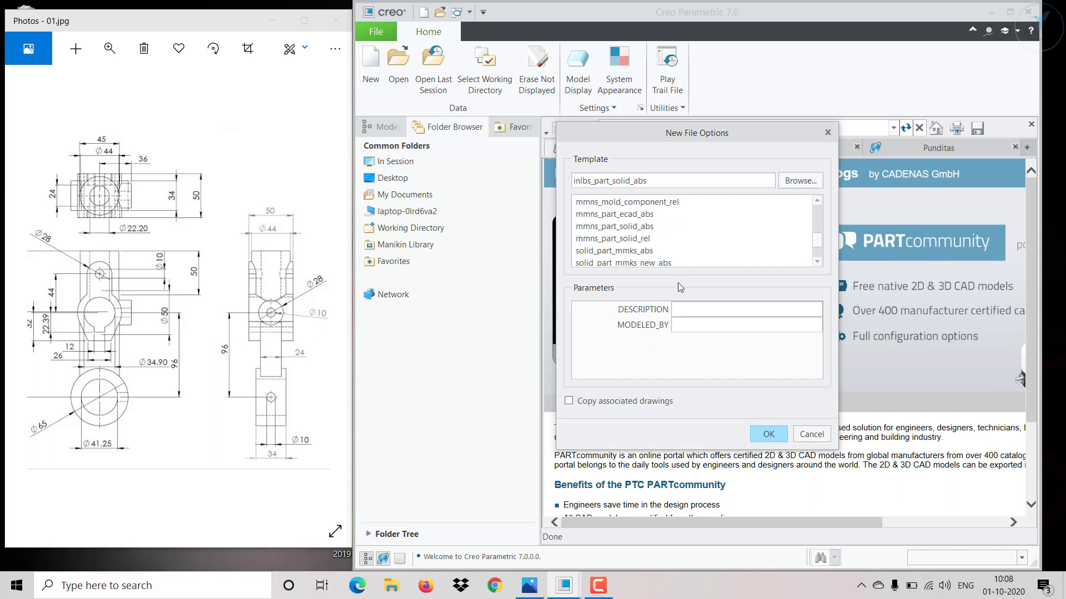
click(766, 435)
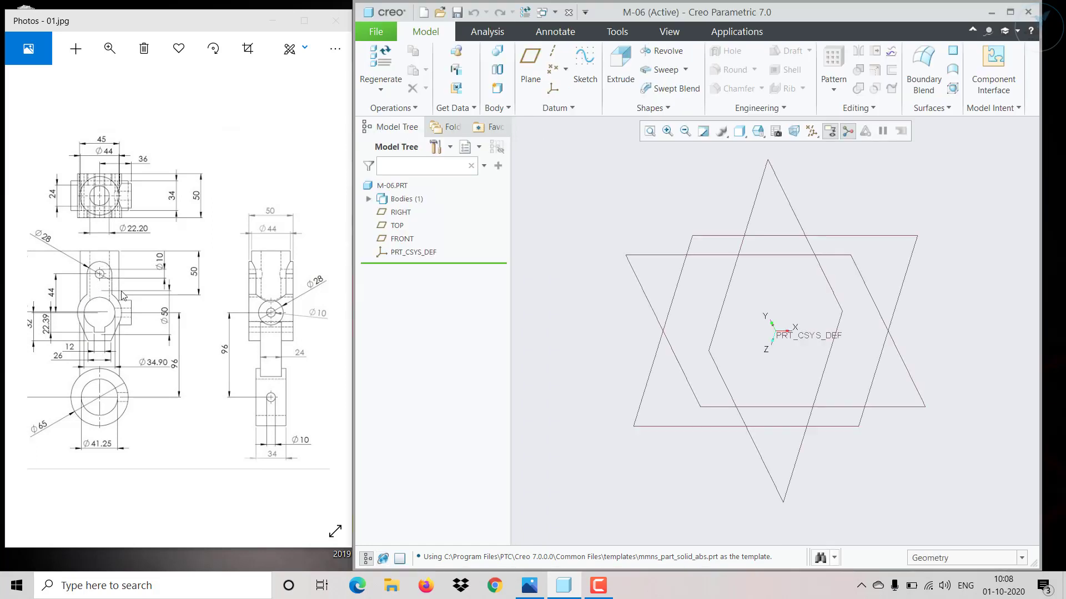
Start a sketch on the FRONT plane and draw two concentric circles, about 83 mm and 59 mm in diameter, centred at the origin.
click(401, 239)
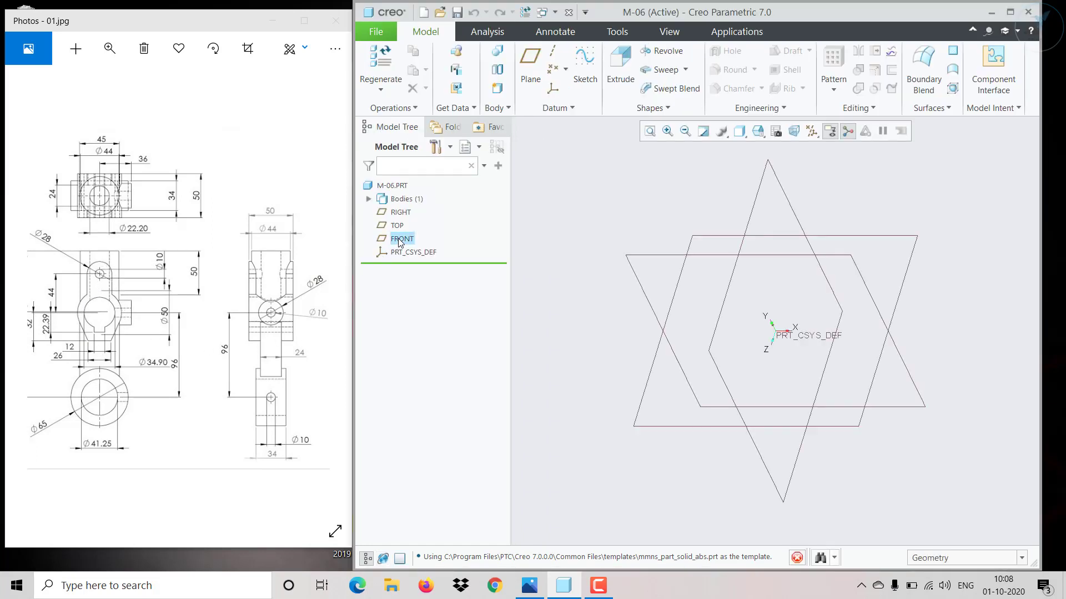
click(411, 188)
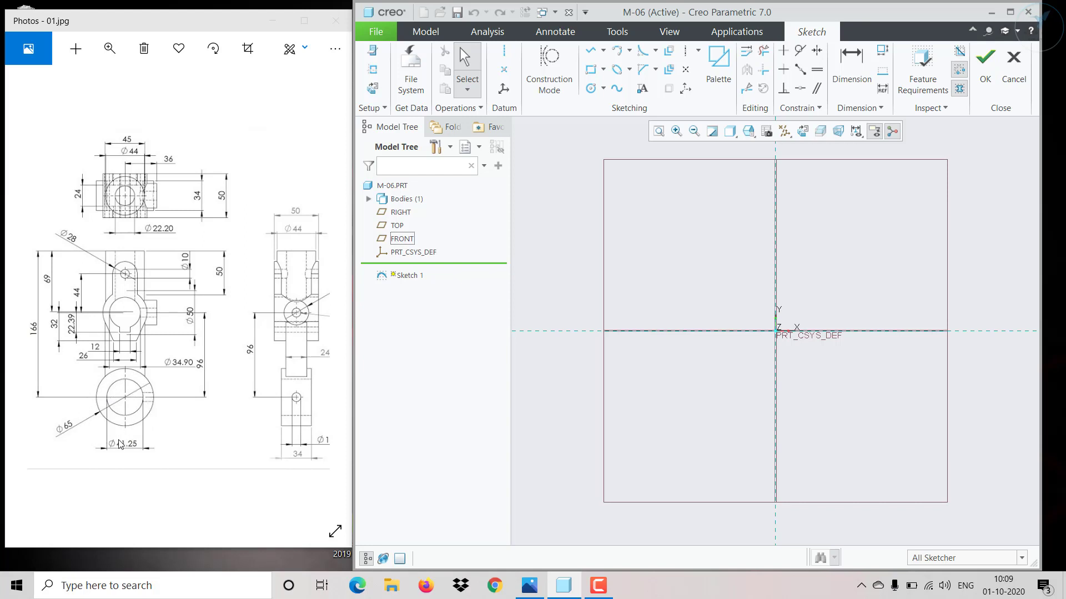
click(590, 88)
click(776, 331)
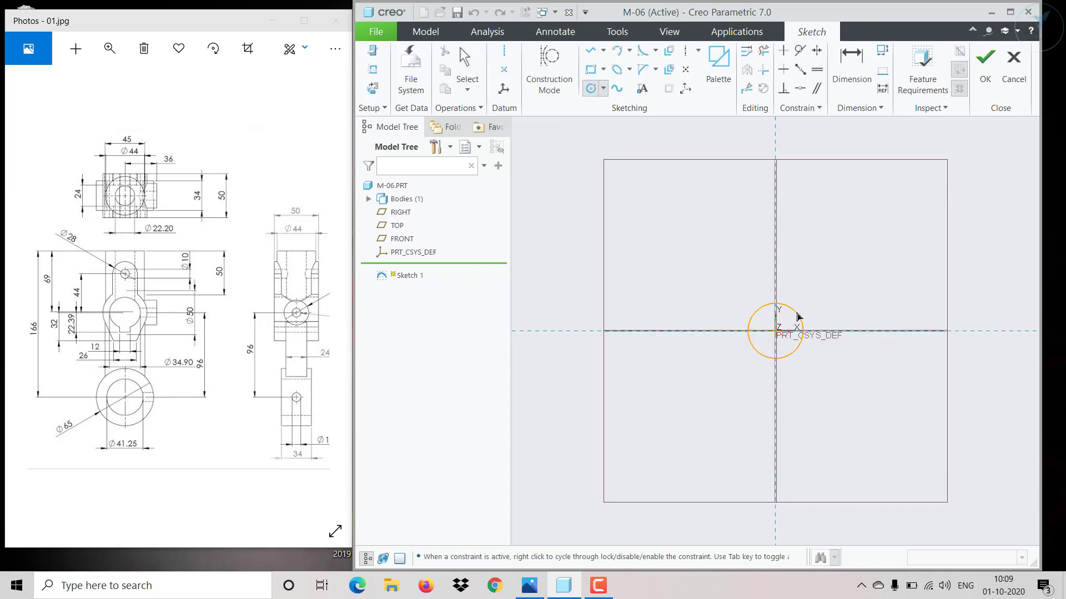
click(795, 312)
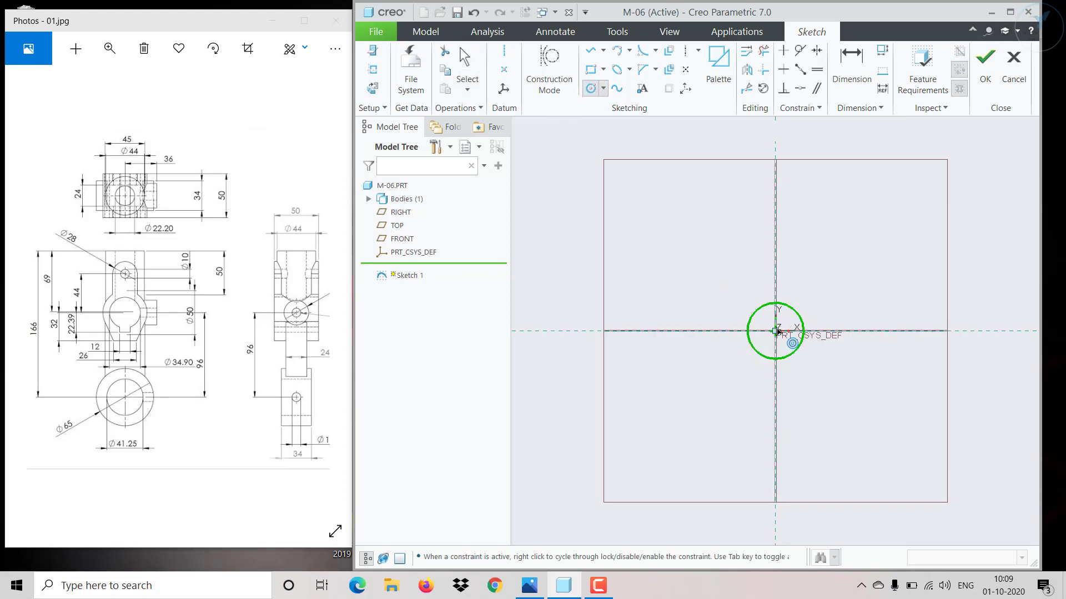
click(776, 332)
click(794, 322)
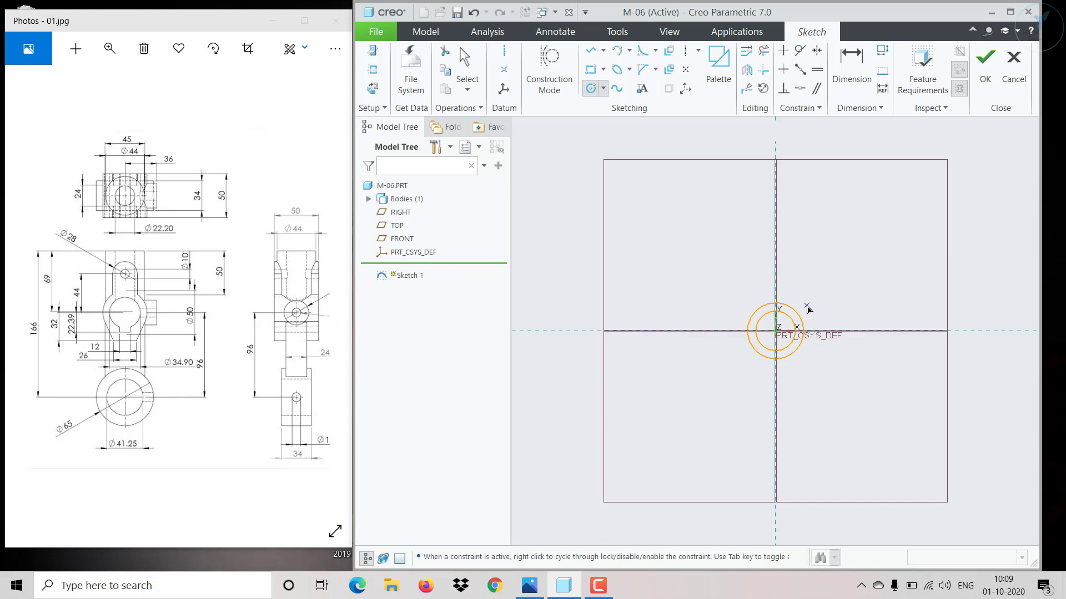
middle_click(807, 309)
Set the inner circle's diameter to 41.25 mm.
scroll(806, 308, up, 3)
click(780, 340)
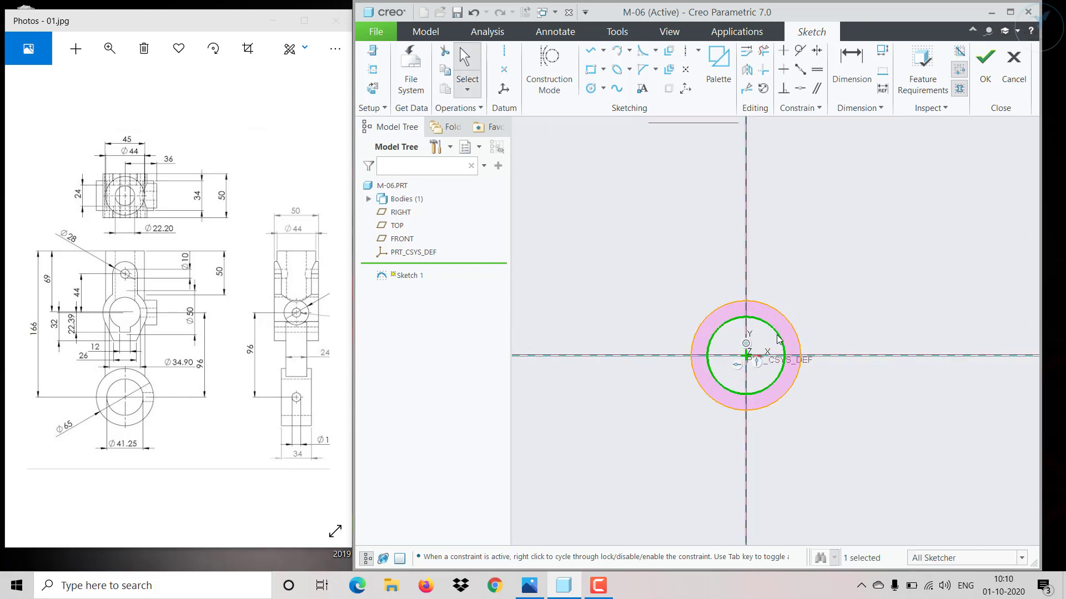
click(820, 301)
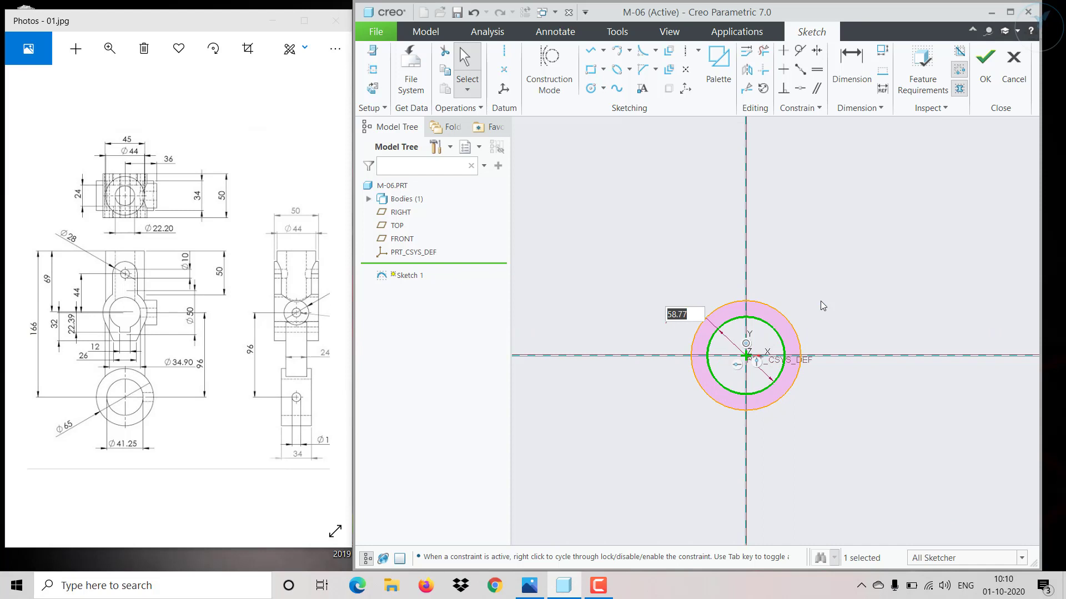
text(41.5)
key(BackSpace)
text(25)
key(Return)
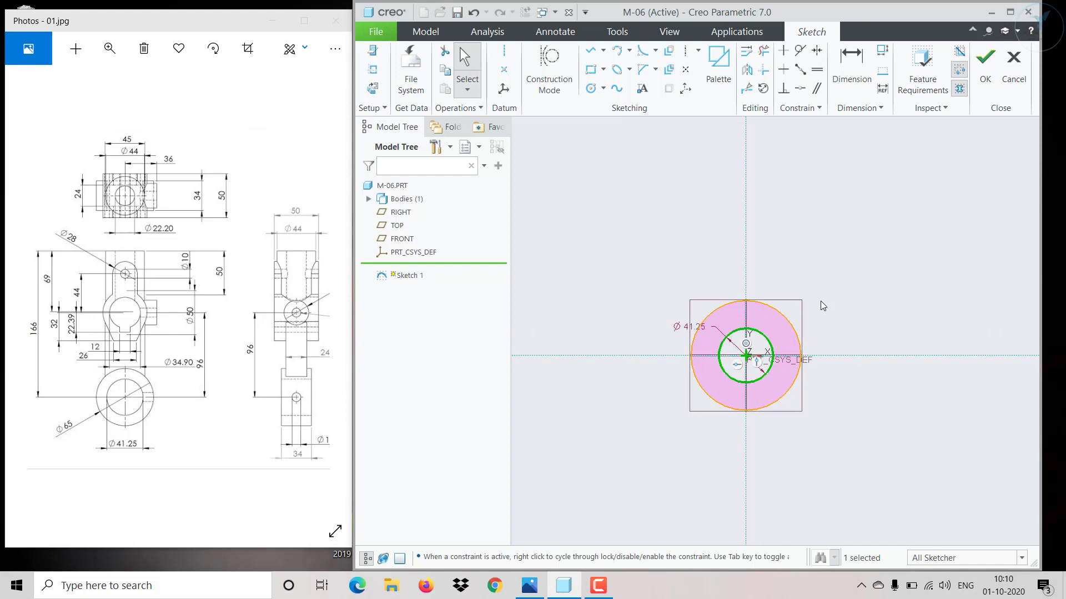
Set the outer circle's diameter to 65 mm and finish the sketch.
click(787, 321)
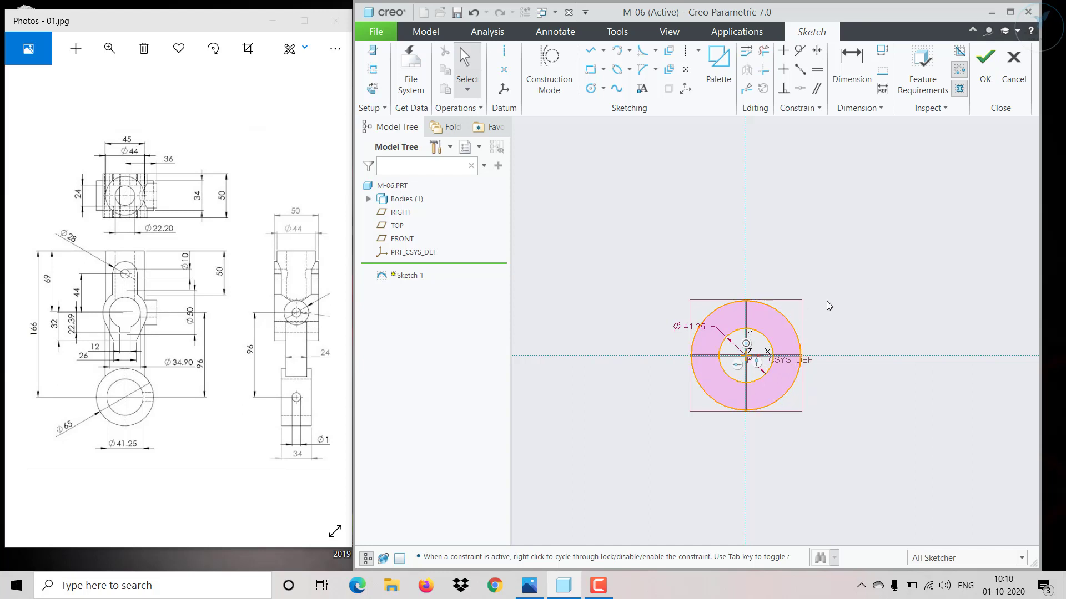
click(791, 322)
click(840, 284)
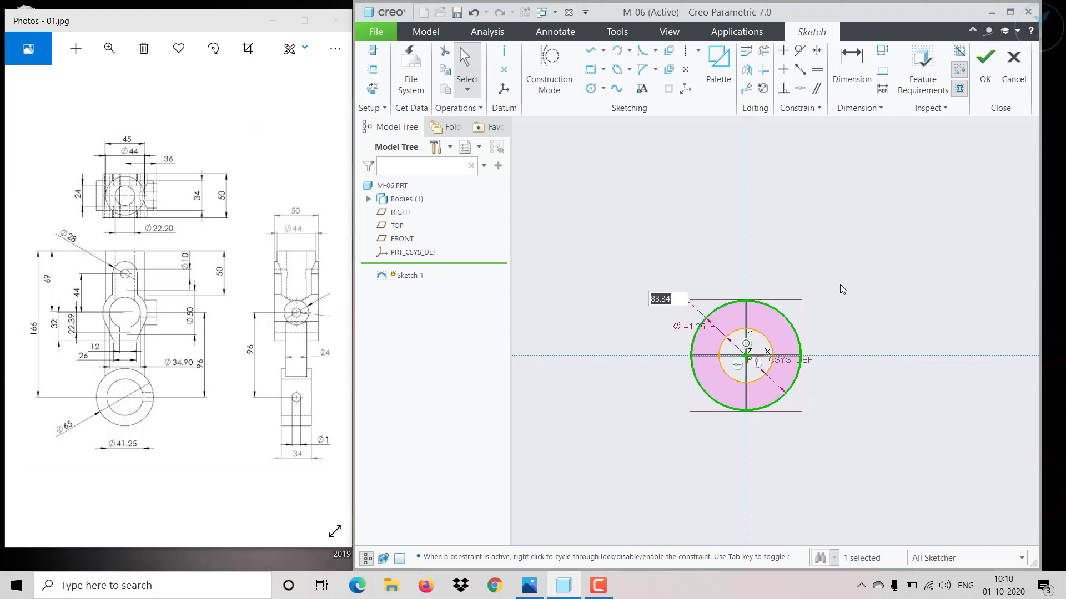
text(65)
key(Return)
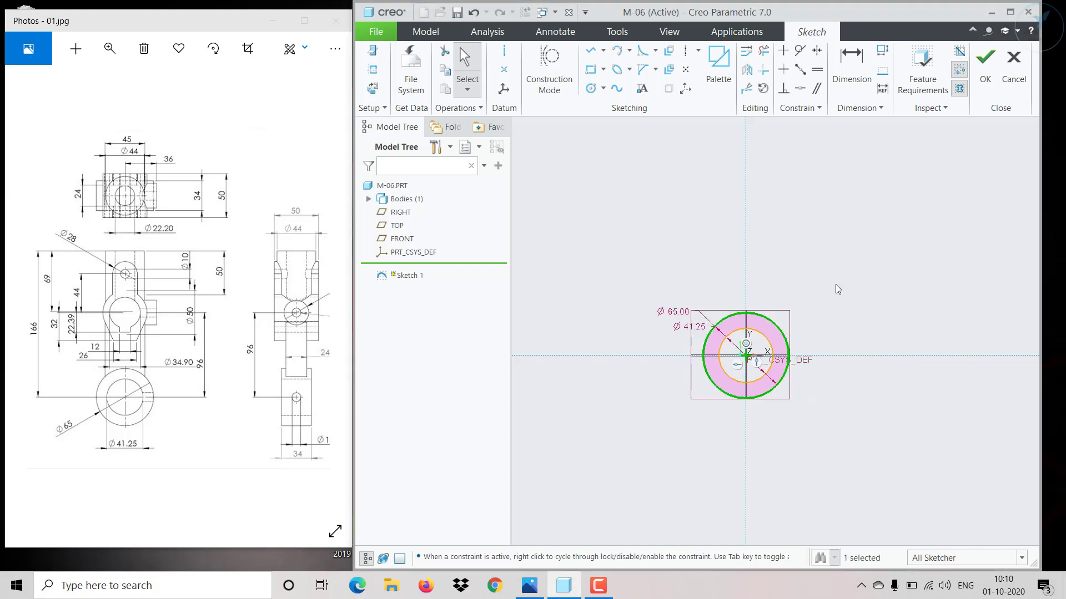
click(986, 61)
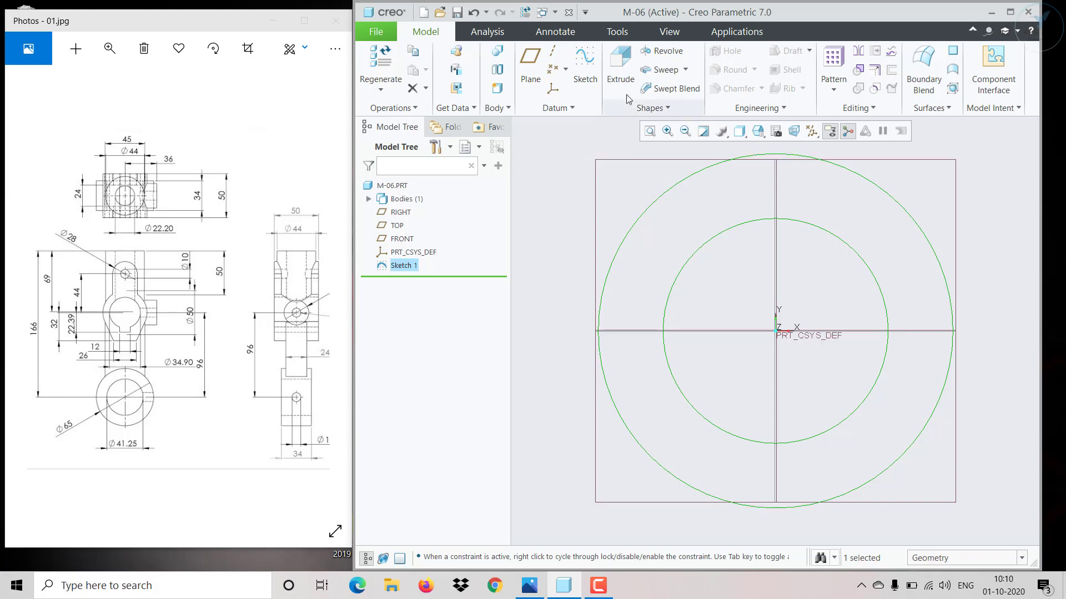
Extrude the ring sketch as a solid, symmetric about its sketch plane, with a total depth of 34 mm.
click(620, 66)
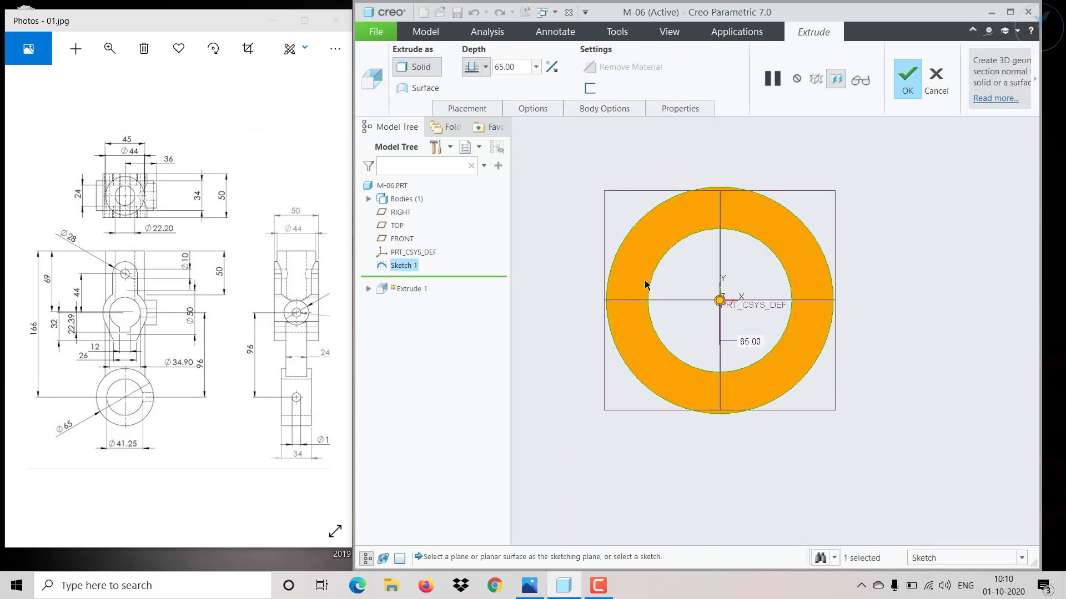
scroll(654, 303, down, 3)
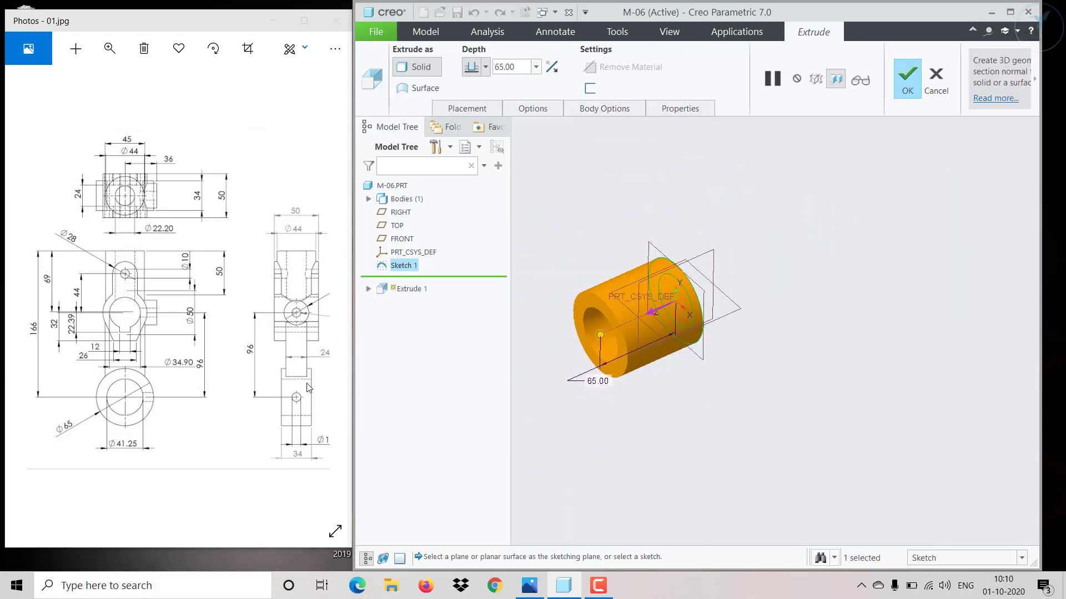
click(486, 67)
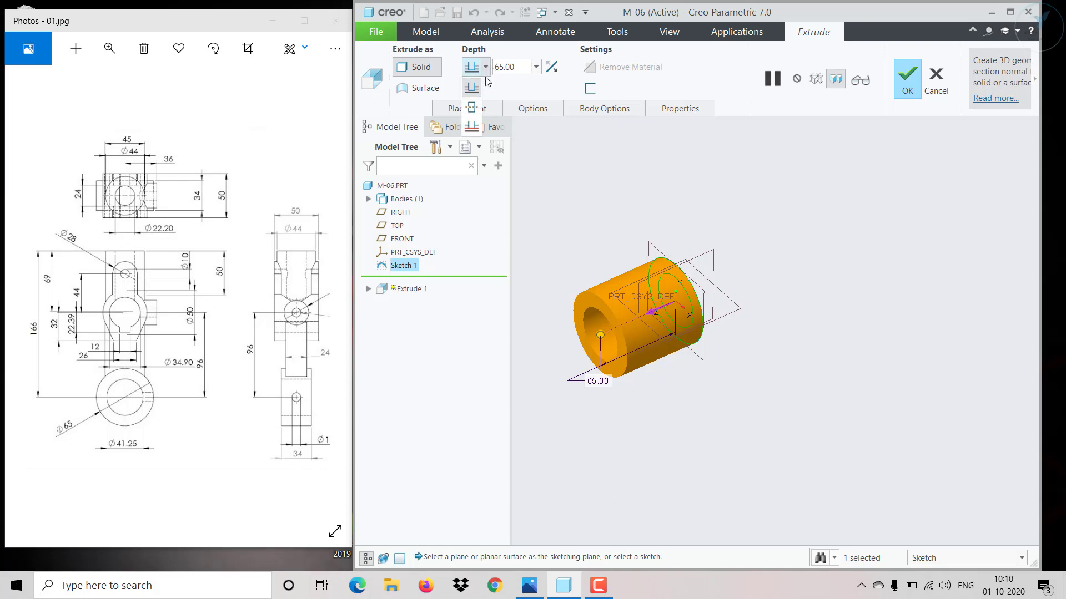
click(470, 103)
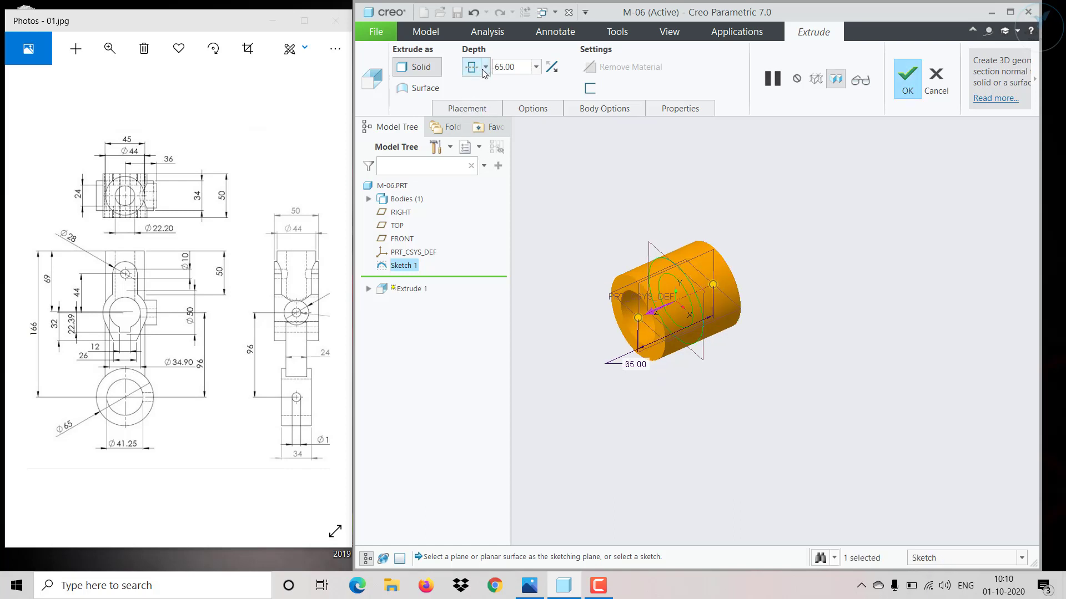
double_click(522, 68)
text(34)
key(Return)
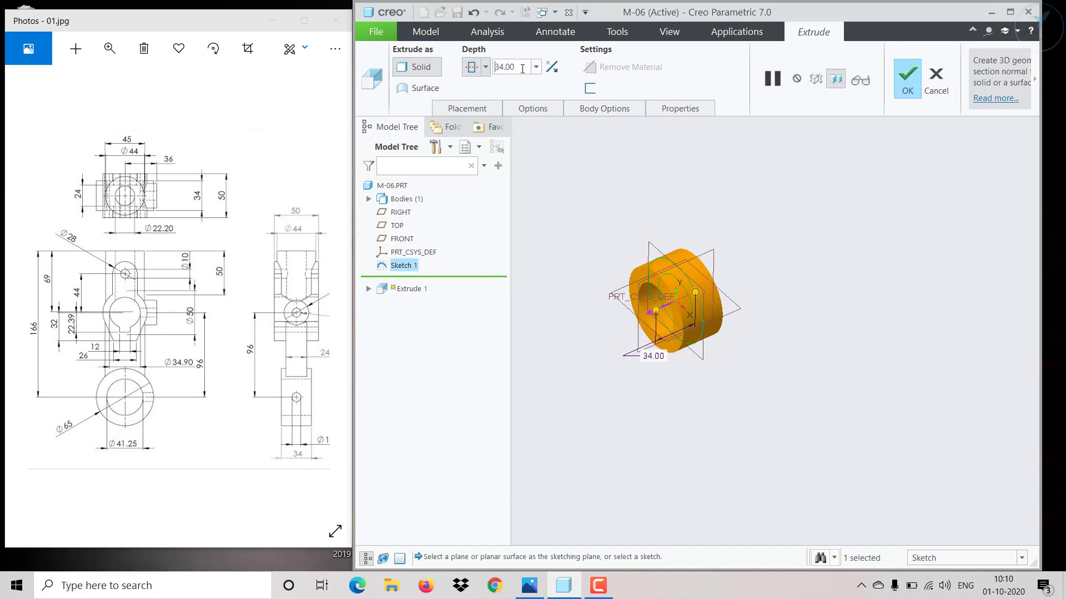
click(907, 78)
click(820, 298)
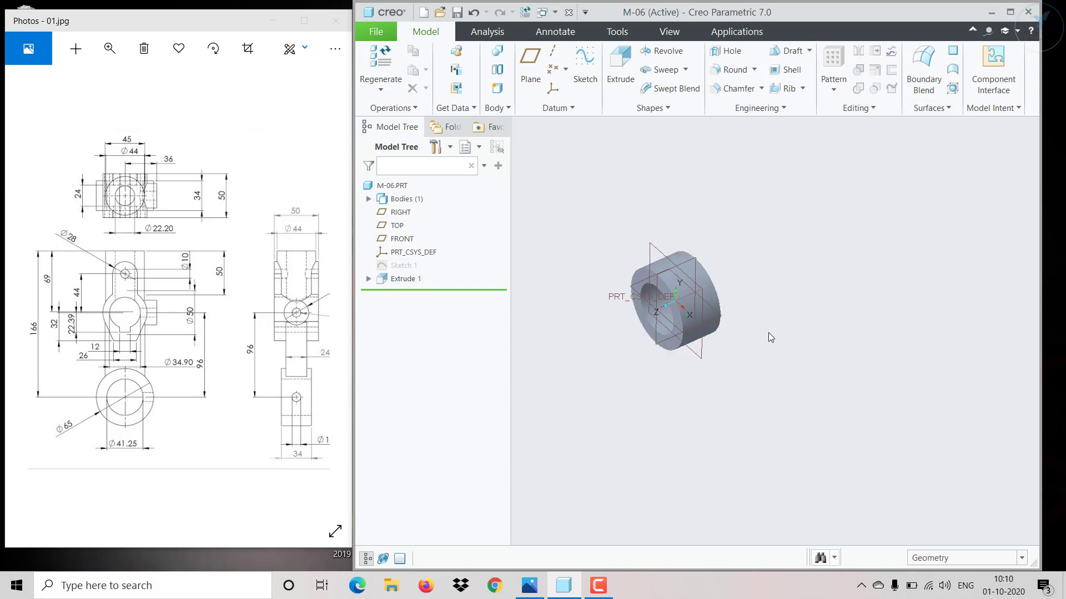
Start a new sketch on the FRONT plane and draw a circle centred on the vertical reference above the ring.
middle_drag(769, 335, 723, 262)
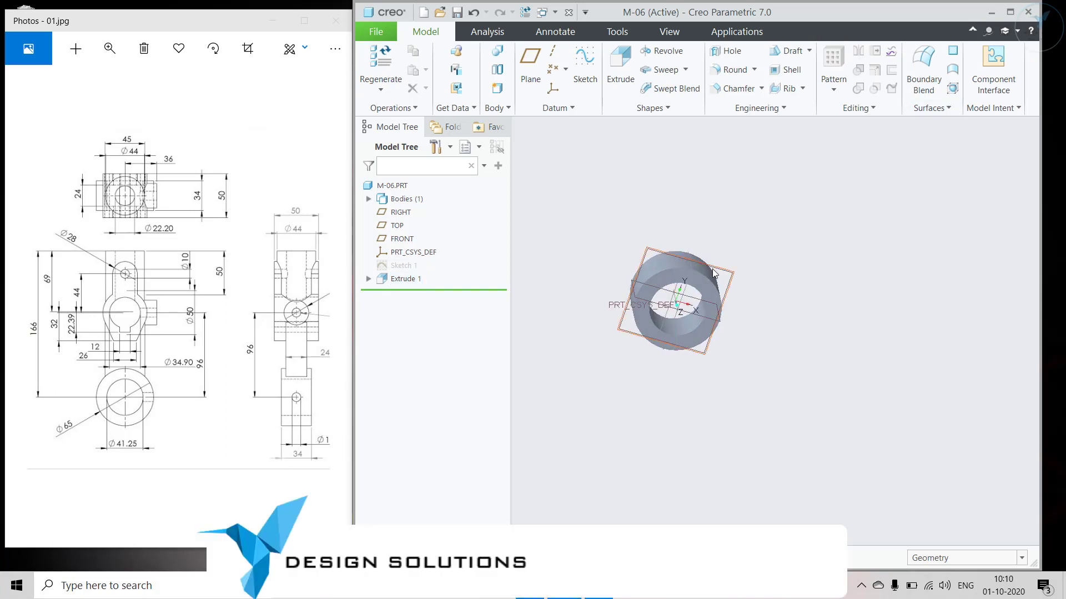
click(721, 270)
click(721, 213)
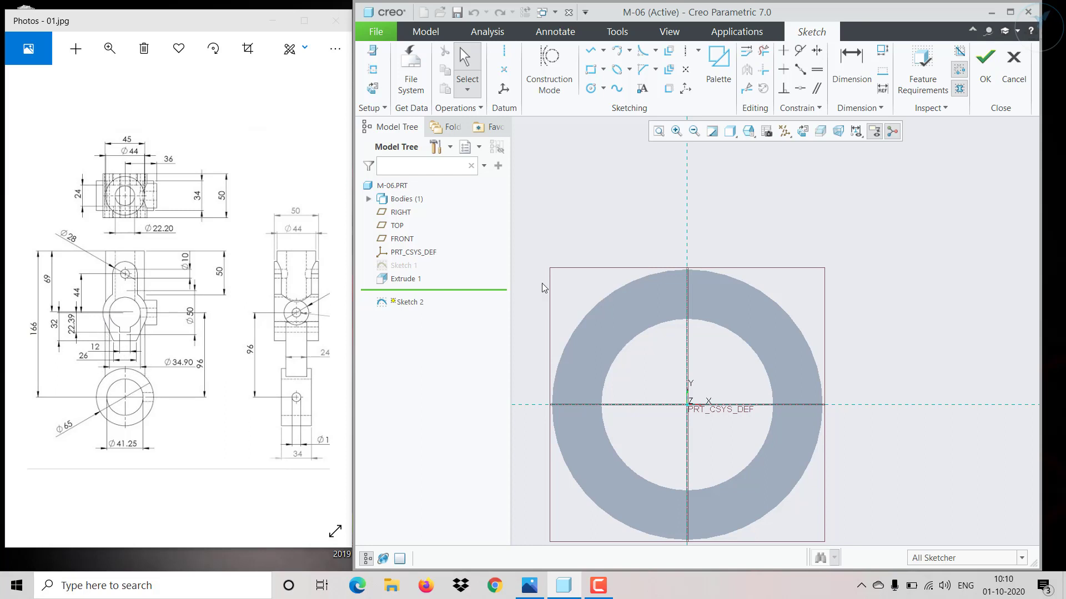
scroll(681, 235, down, 5)
scroll(698, 151, up, 5)
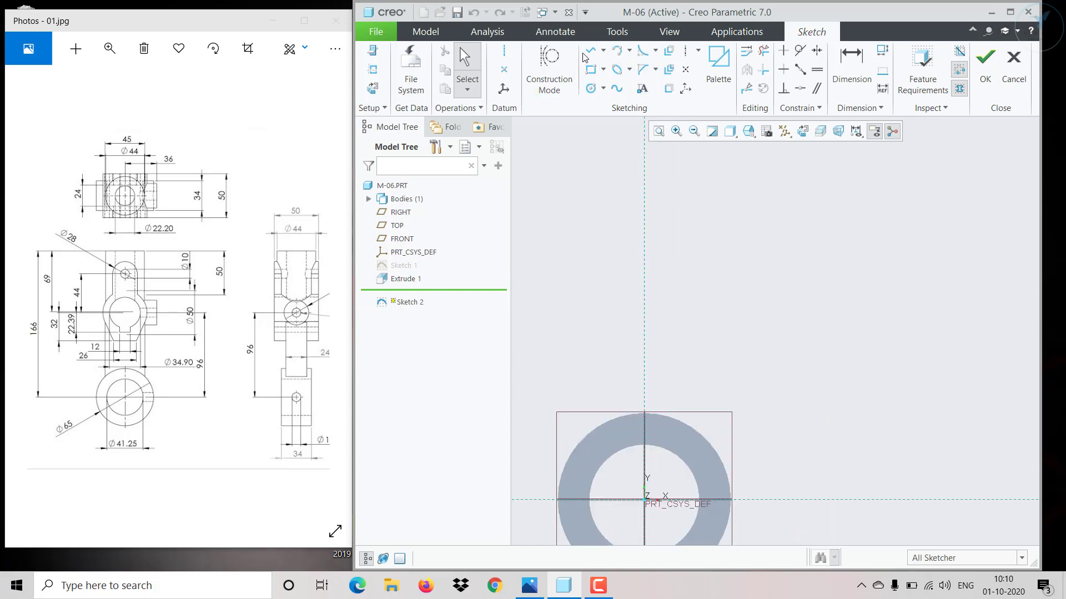
click(590, 90)
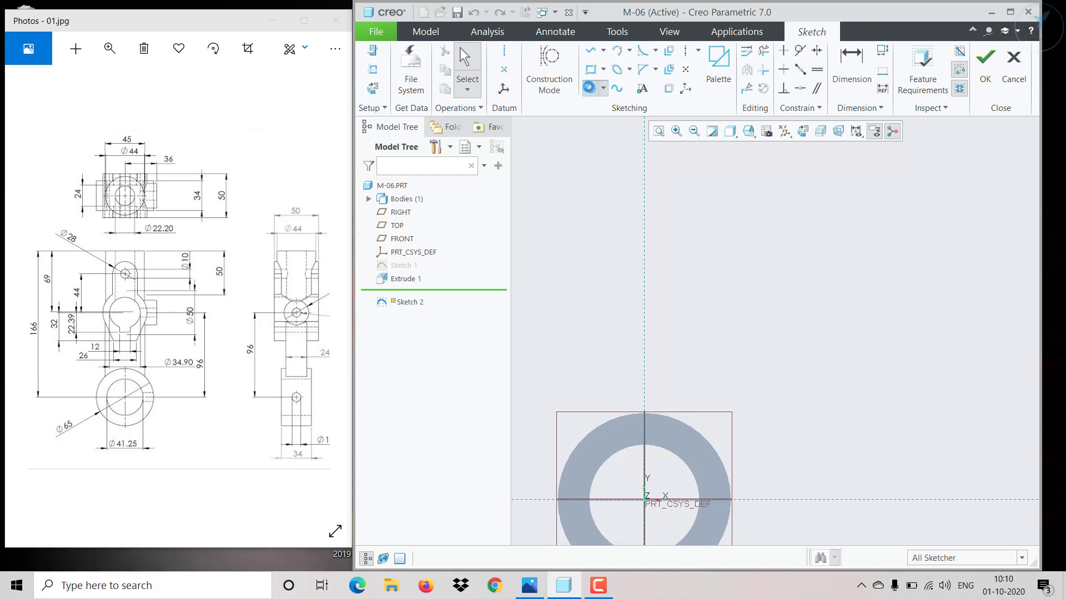
click(644, 240)
click(685, 257)
scroll(663, 172, up, 3)
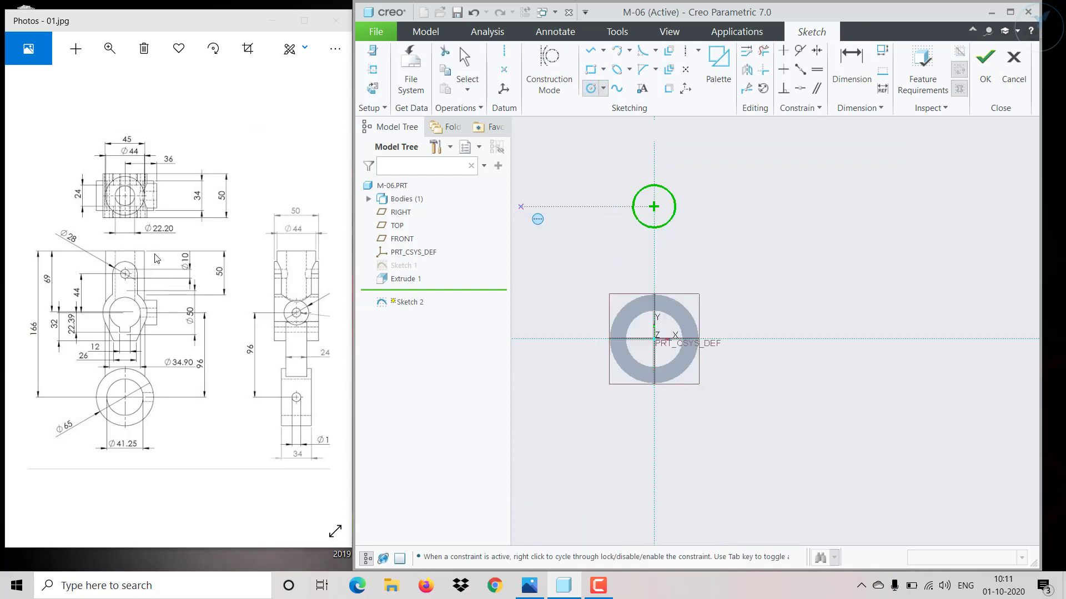
Draw a smaller circle on the vertical reference, above the first circle of the sketch.
scroll(644, 147, up, 3)
scroll(655, 138, down, 5)
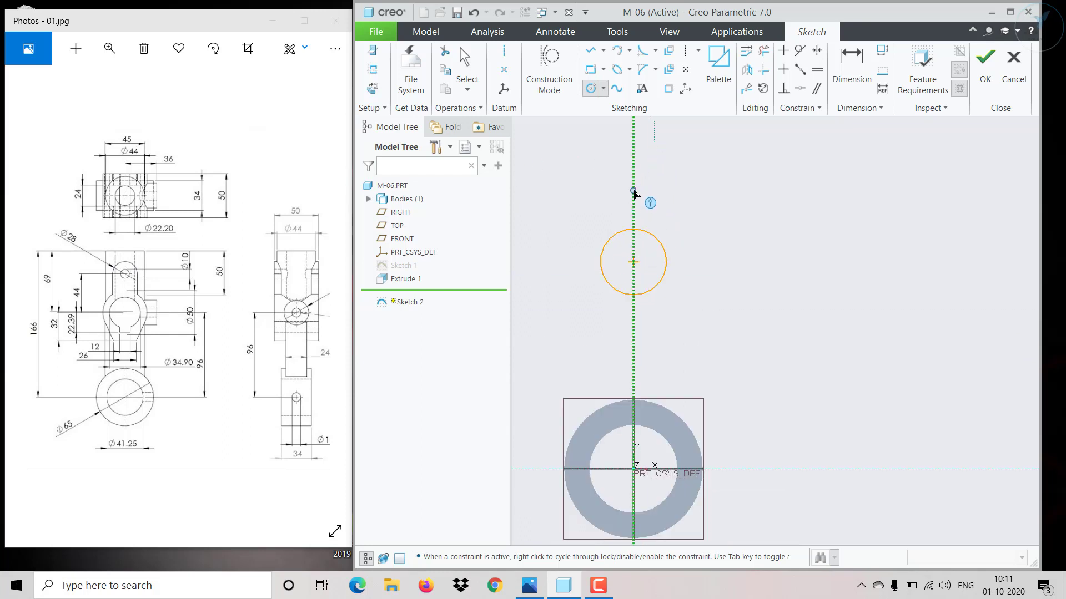
click(633, 191)
click(647, 185)
middle_click(688, 224)
Draw a short horizontal line from the vertical reference below the larger circle, continuing with a slanted line up to that circle's side.
click(590, 50)
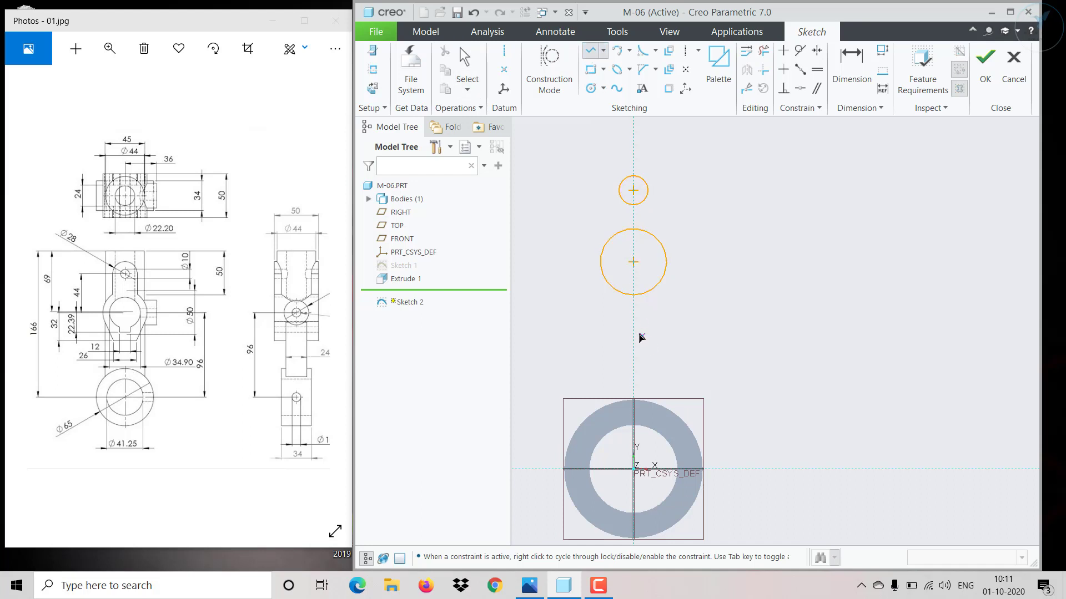
click(633, 326)
click(654, 326)
click(666, 271)
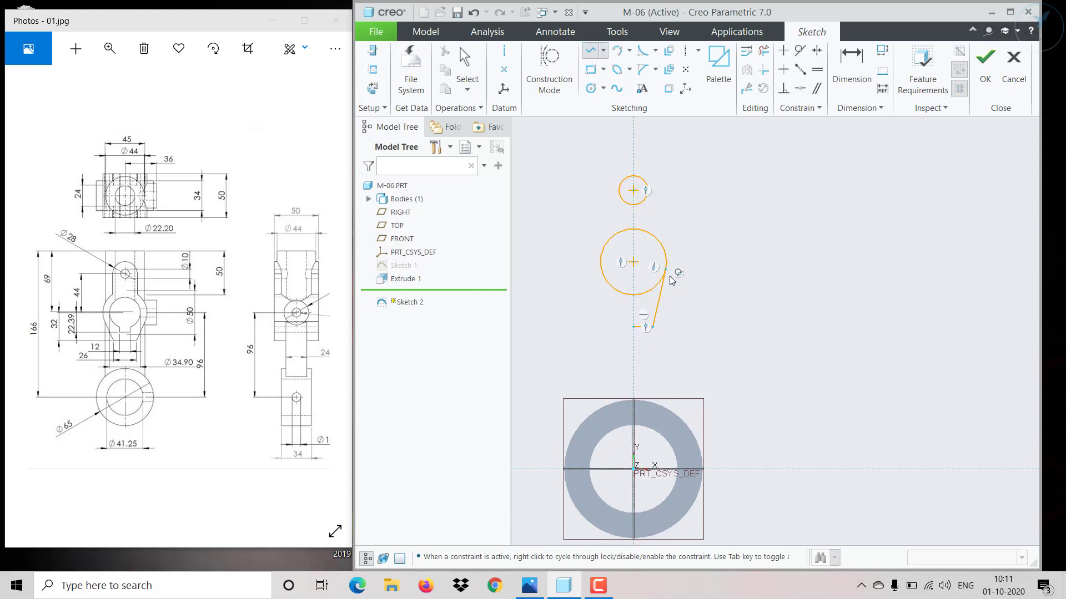
middle_click(668, 309)
click(667, 309)
scroll(666, 273, up, 2)
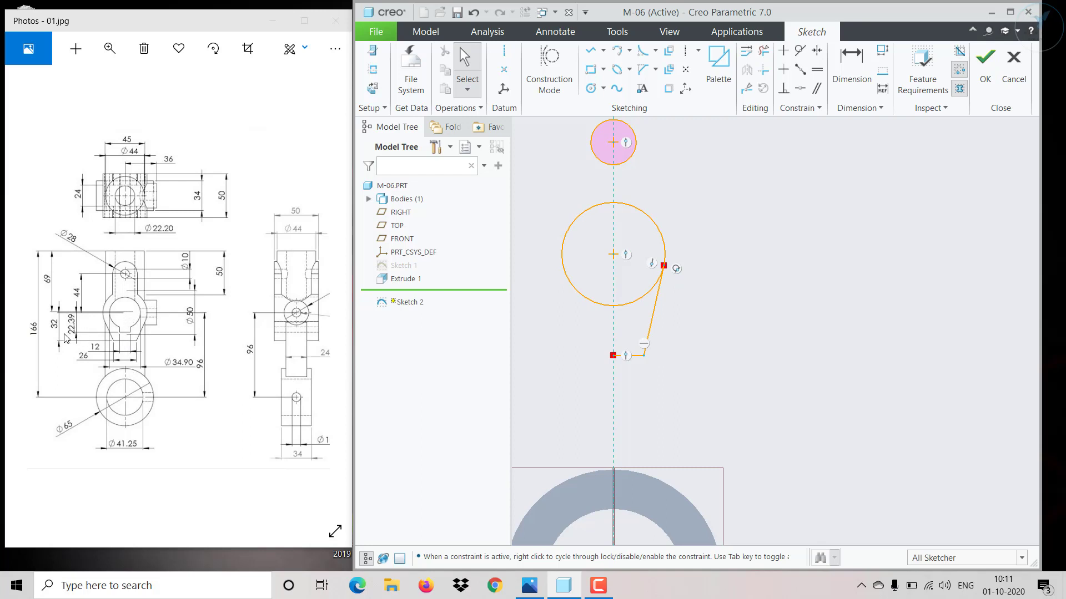
Dimension the vertical distance from the larger circle's centre to the short horizontal line as 32 mm.
click(846, 78)
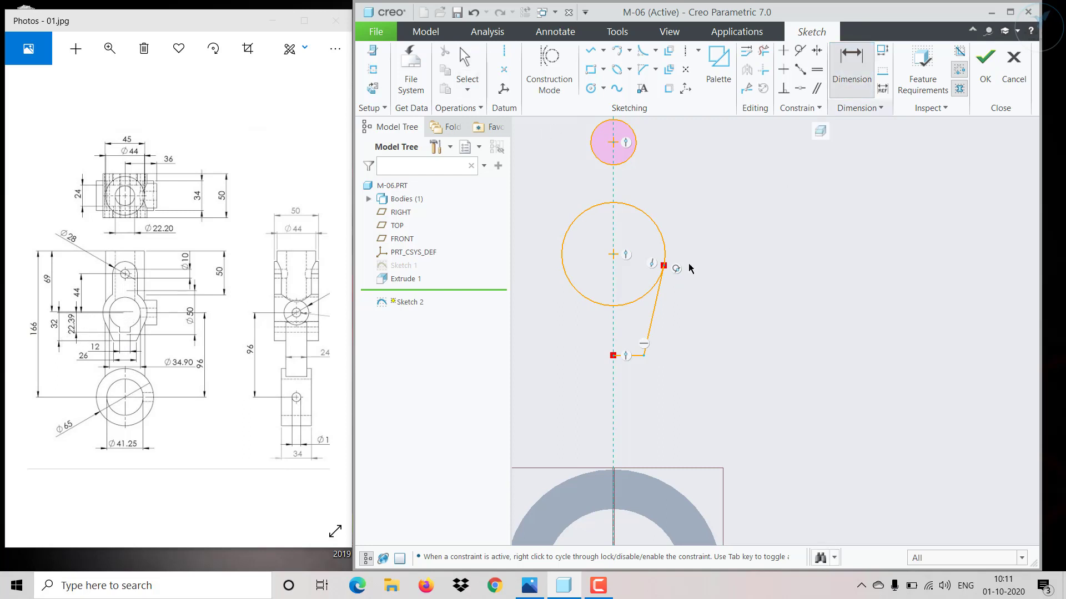
click(632, 355)
middle_click(698, 327)
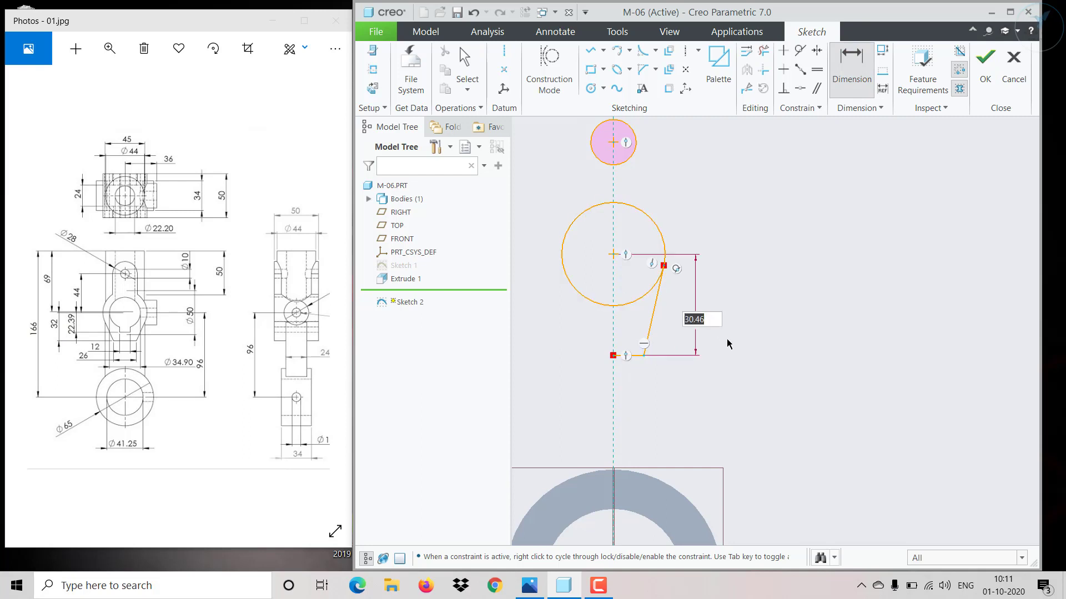
text(32)
key(Return)
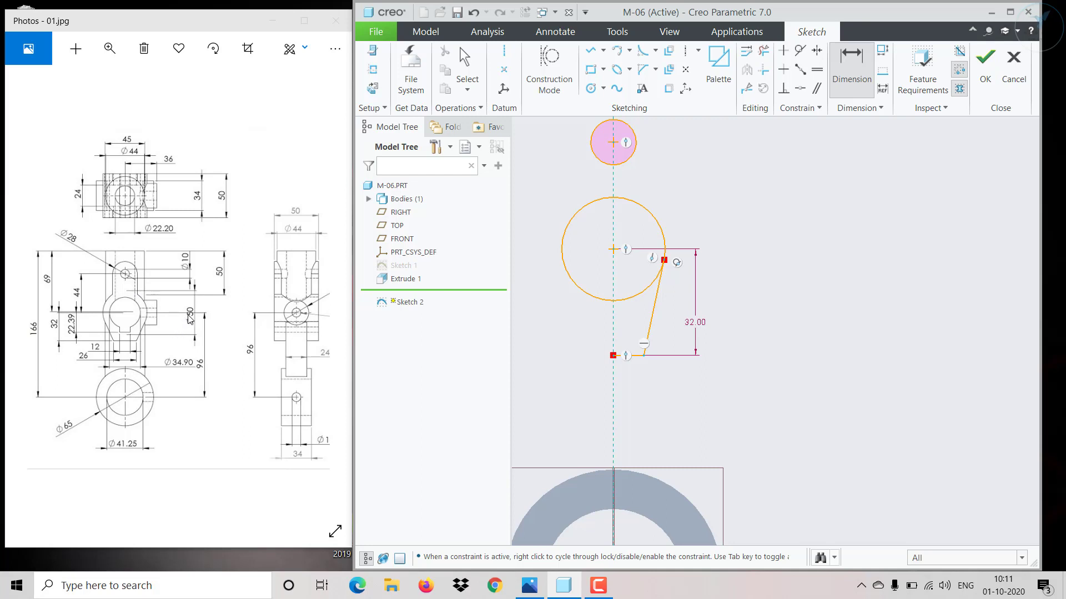
Set the larger circle's diameter to 50 mm.
middle_click(656, 223)
click(655, 223)
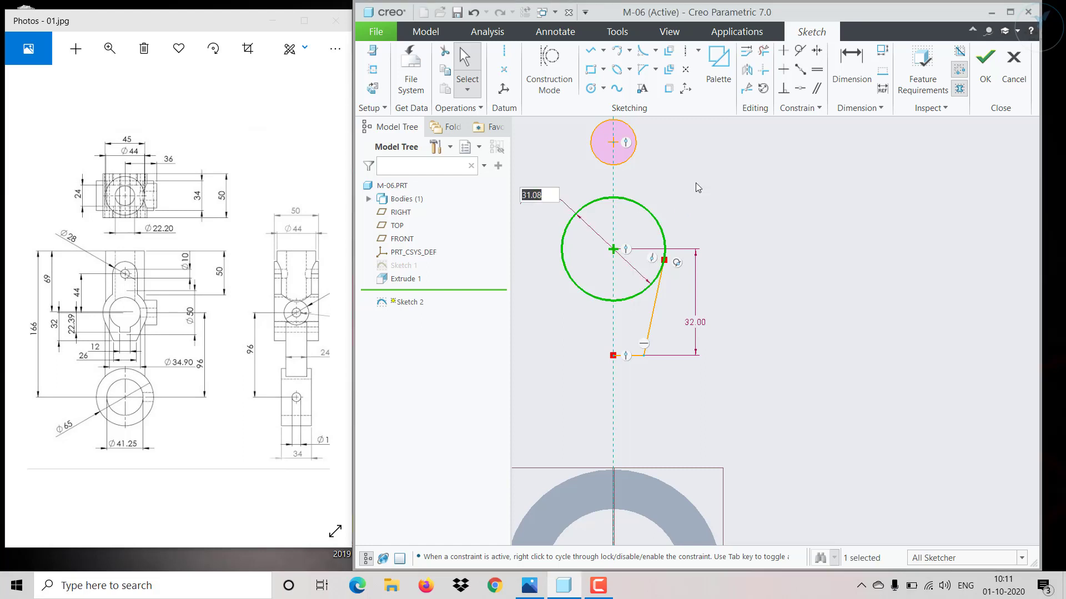
text(50)
key(Return)
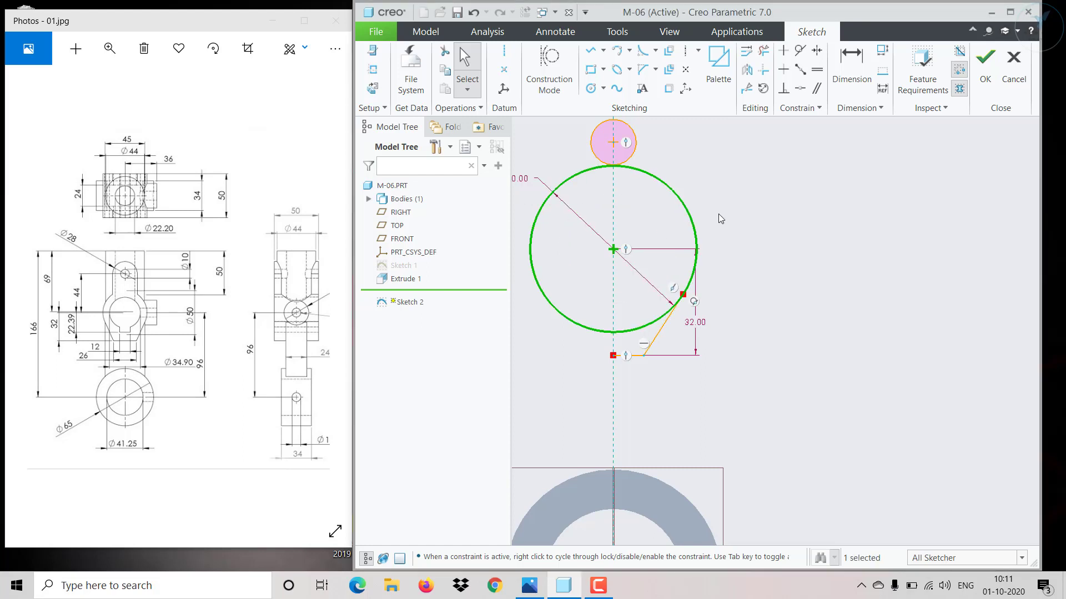
click(725, 228)
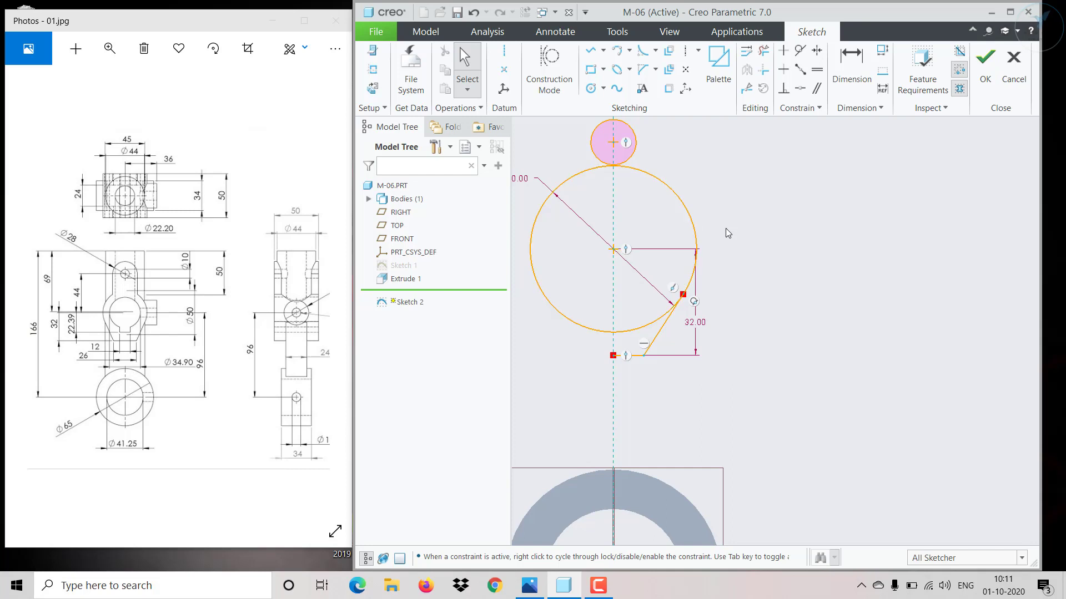
Set the upper, smaller circle's diameter to 28 mm.
scroll(634, 156, down, 3)
scroll(629, 200, up, 4)
click(615, 225)
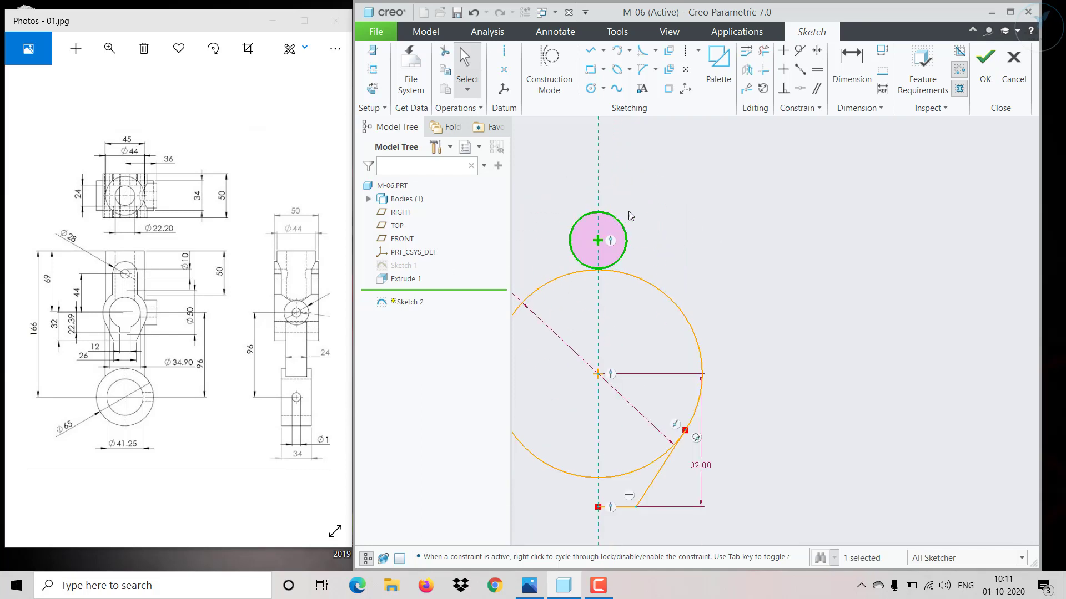
click(657, 185)
text(28)
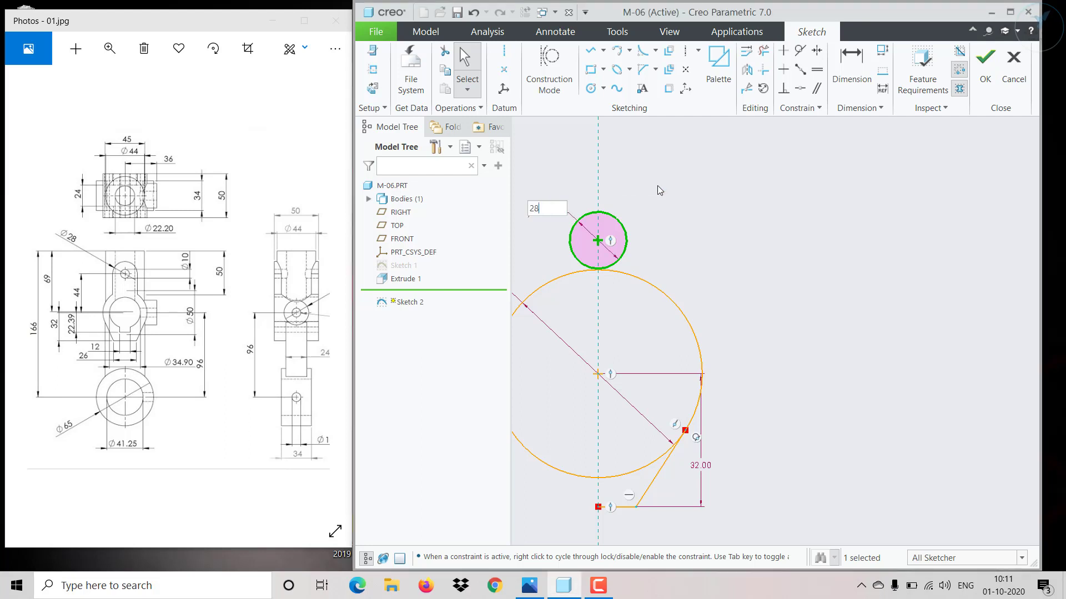
key(Return)
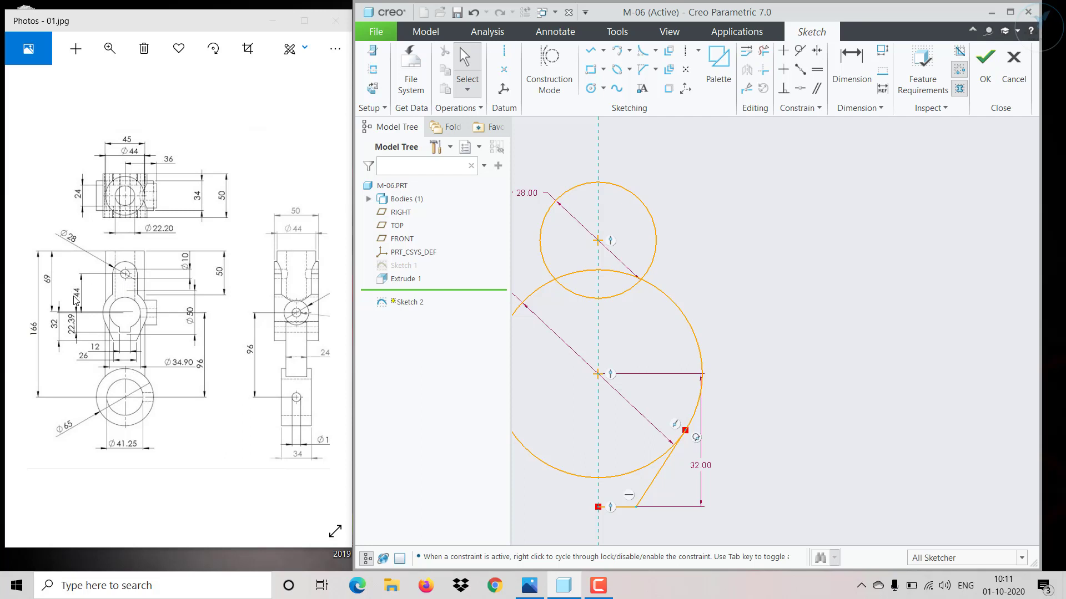
Dimension the vertical distance between the centres of the two circles as 44 mm.
click(852, 64)
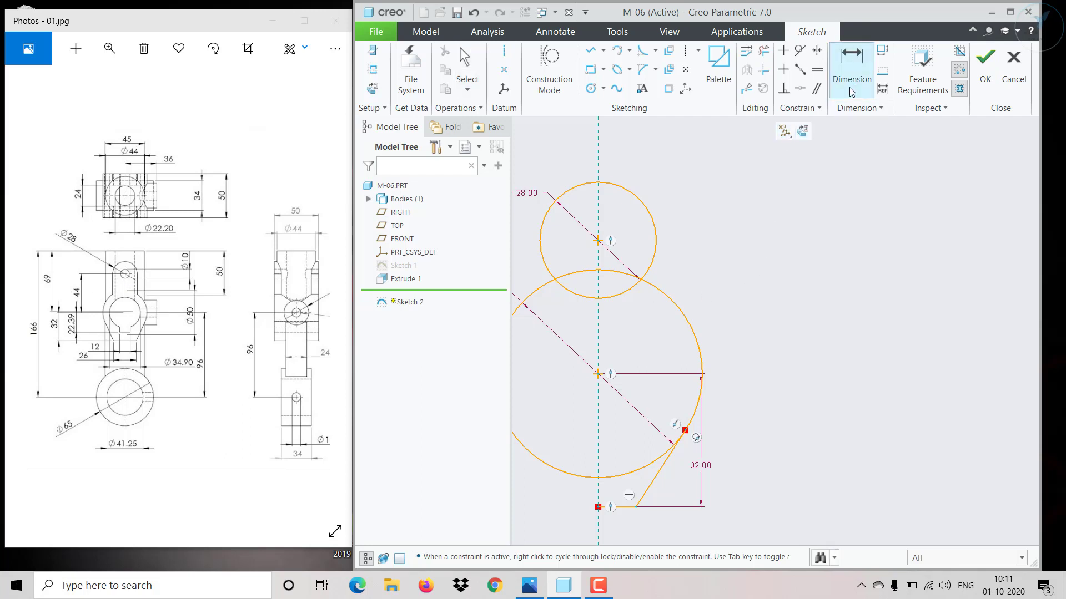
click(598, 241)
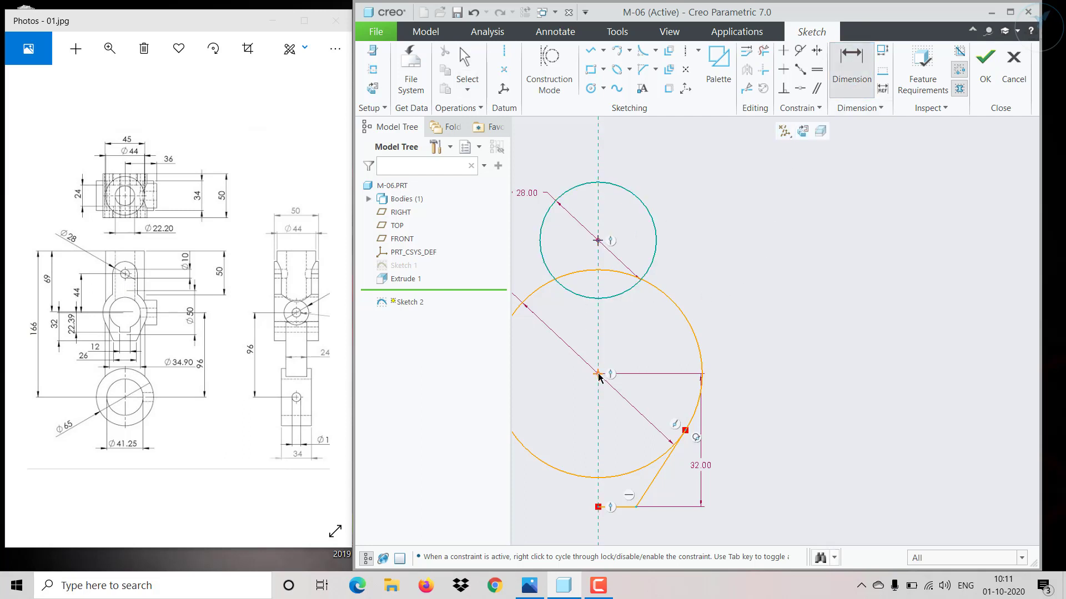
click(598, 375)
middle_click(747, 315)
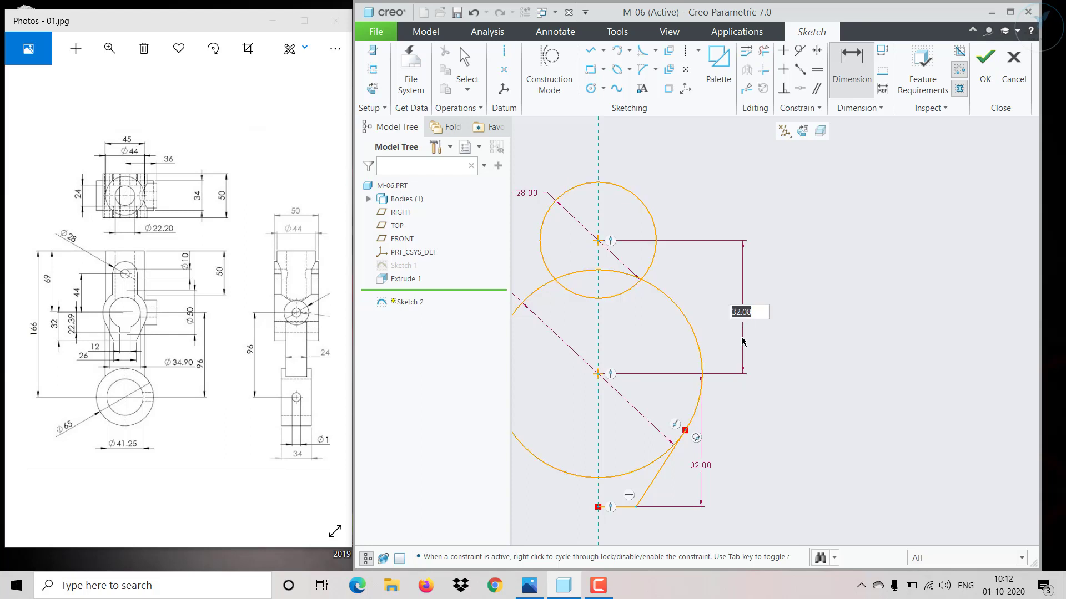
text(44)
key(Return)
scroll(770, 351, up, 3)
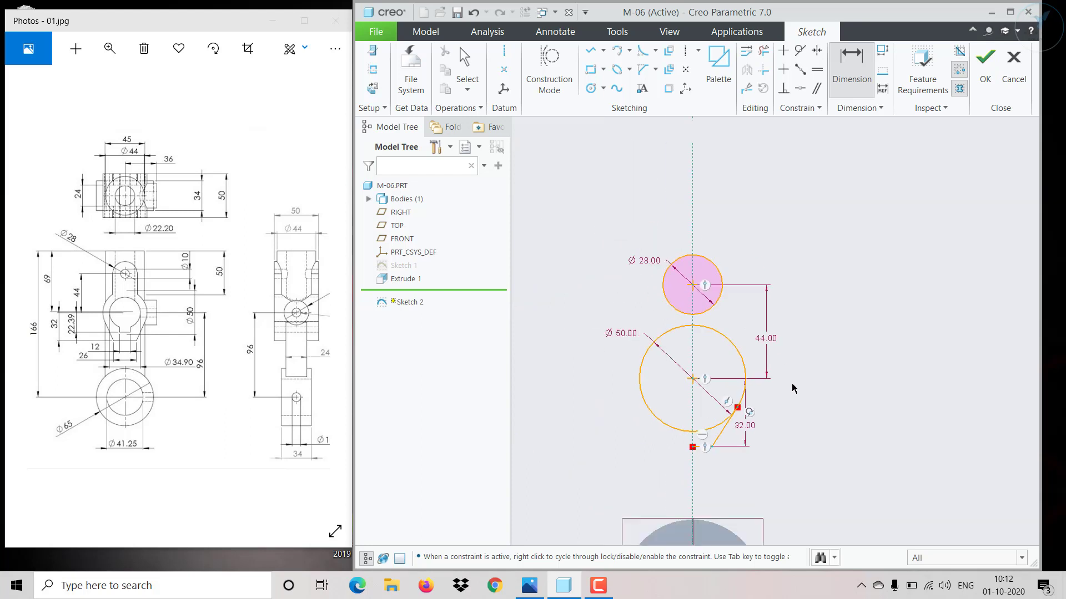
Dimension the end of the short horizontal line as 6 mm from the vertical reference.
scroll(783, 383, down, 4)
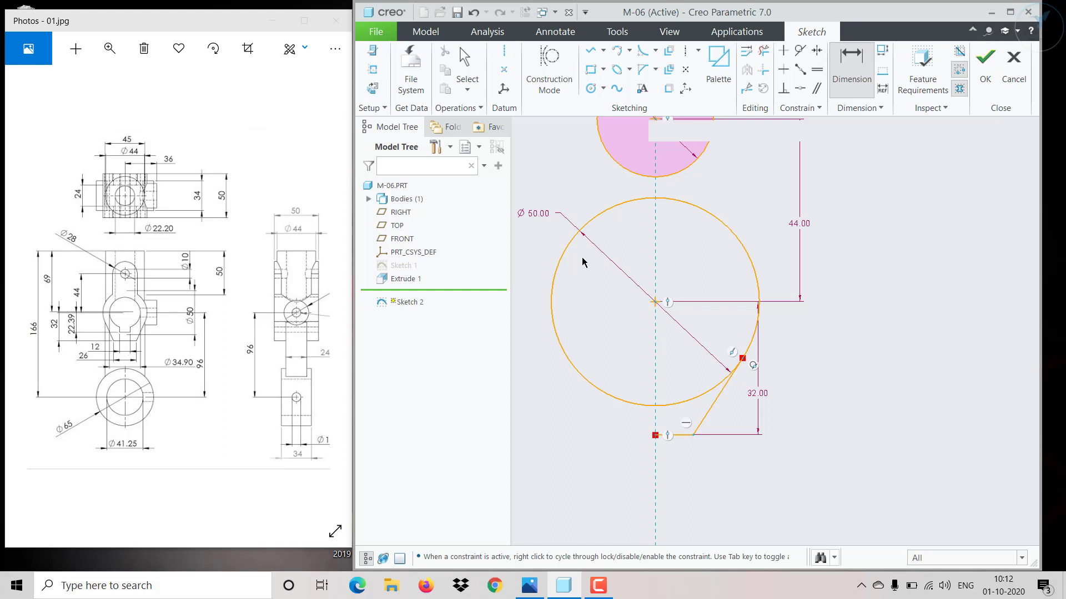
click(694, 437)
click(656, 470)
middle_click(675, 466)
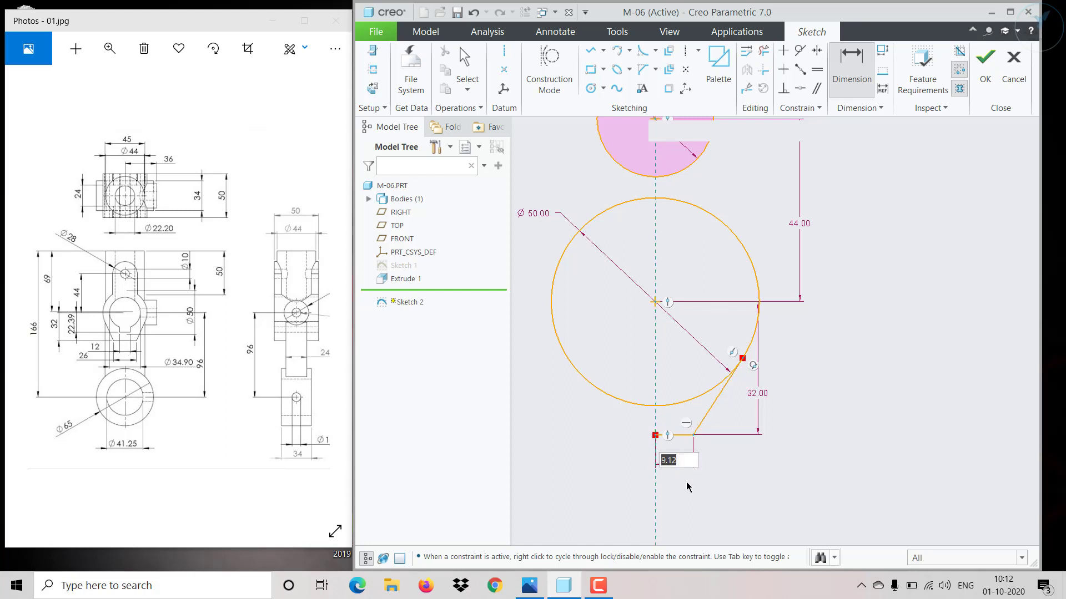
text(6)
key(Return)
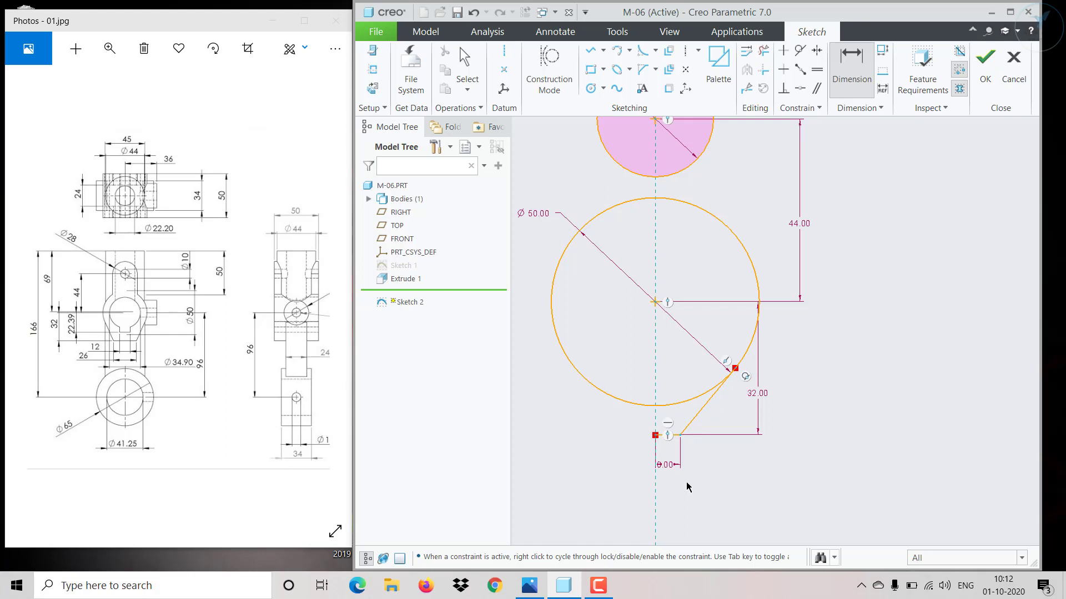
middle_click(727, 490)
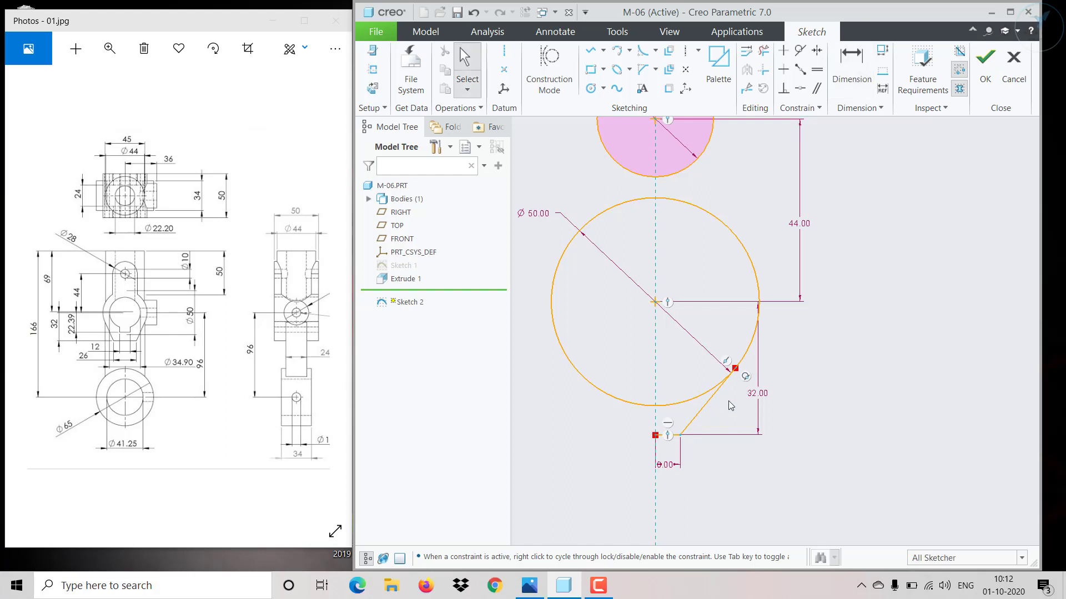
Trim the larger circle's left half and its lower arc between the slanted line and the vertical reference.
click(763, 51)
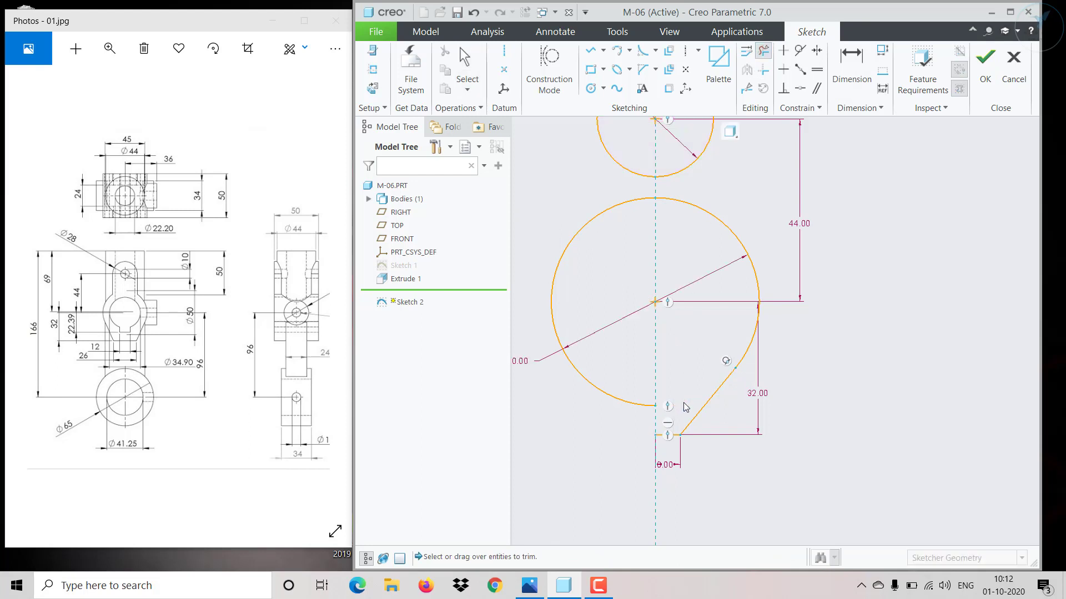
click(624, 400)
middle_click(643, 382)
scroll(642, 382, down, 3)
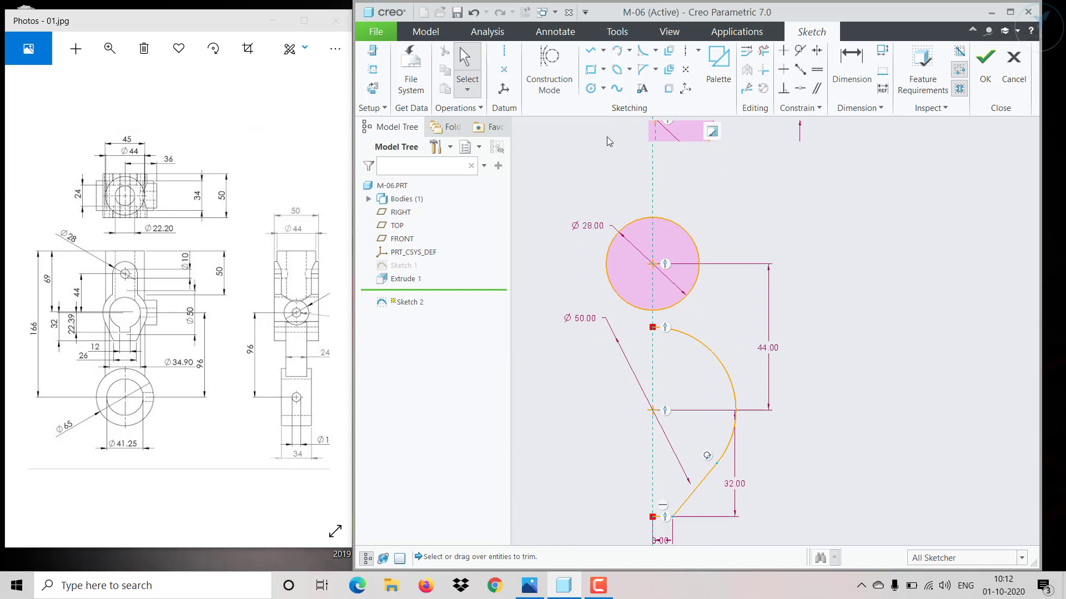
Draw a vertical tangent line from the right side of the 28 mm circle down to the larger arc.
click(590, 51)
click(699, 264)
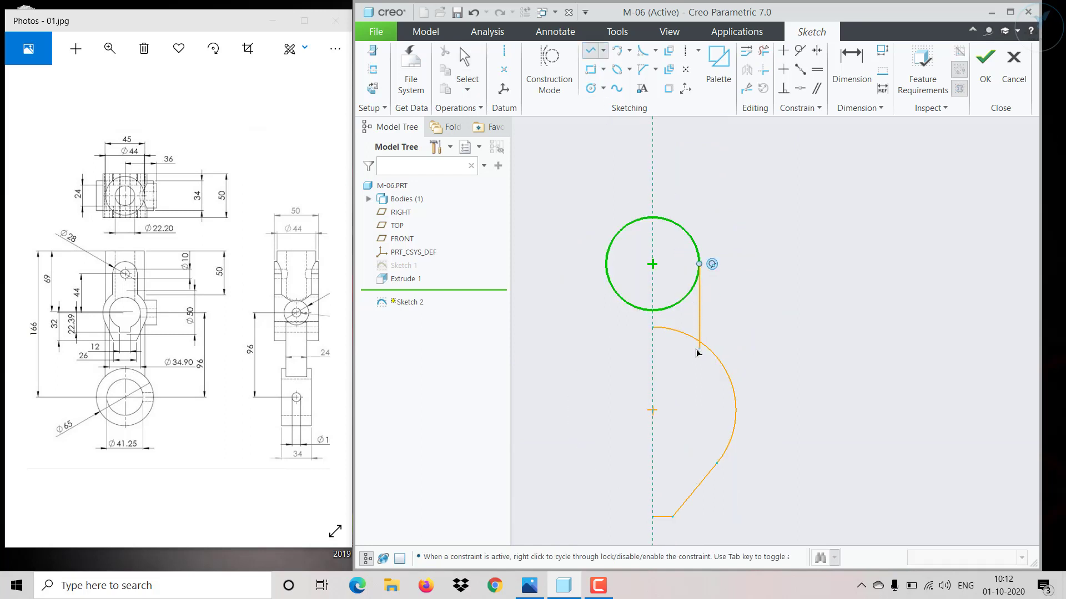
click(699, 342)
middle_click(700, 310)
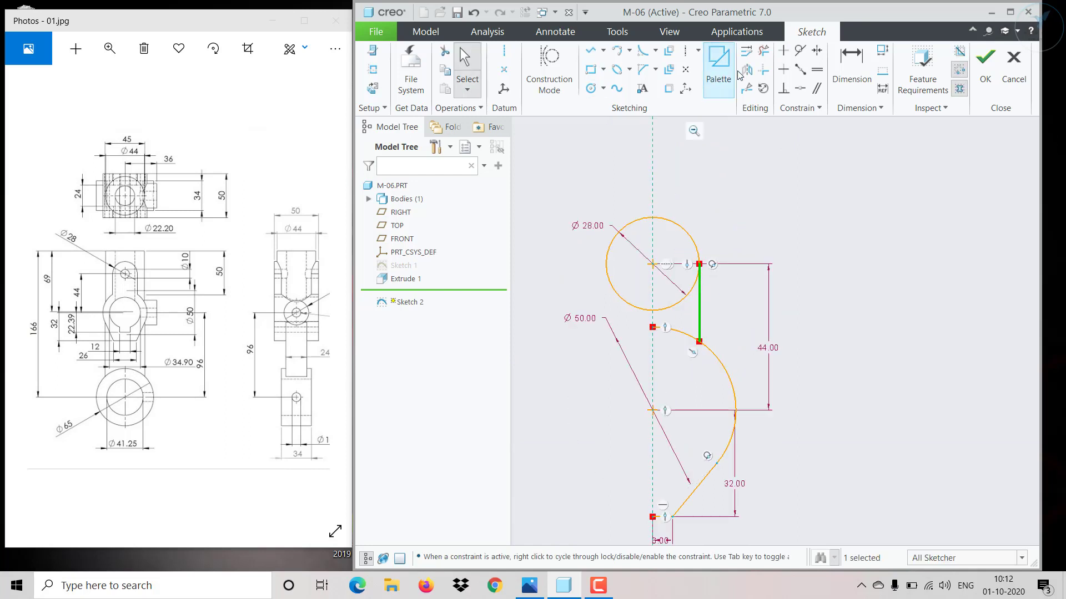
Trim the larger arc inside the vertical line and the upper circle's left half and lower right quarter, leaving an open half profile.
click(763, 50)
click(686, 340)
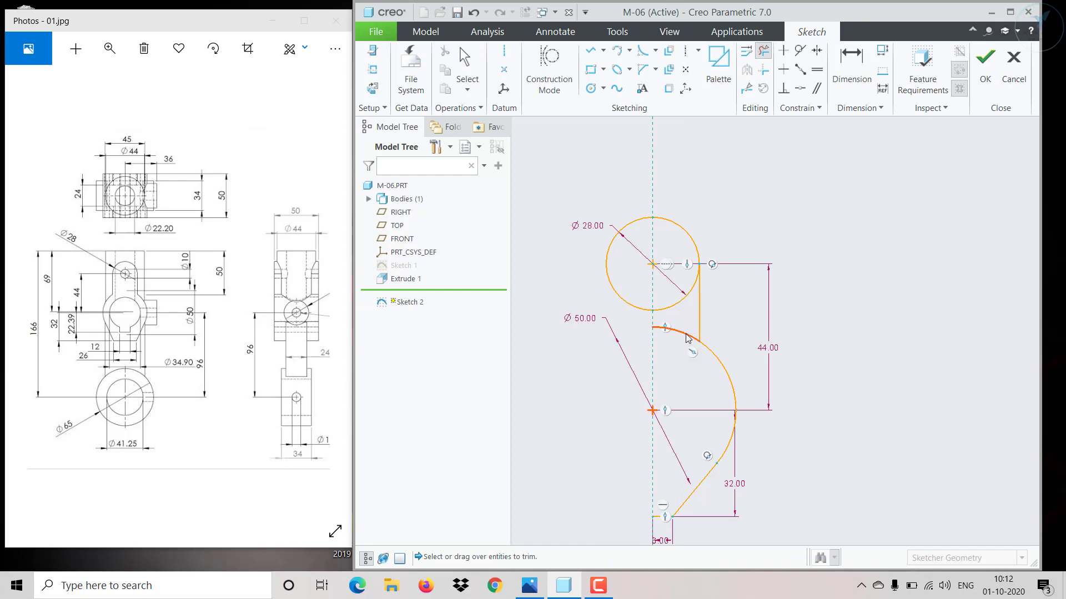
click(681, 304)
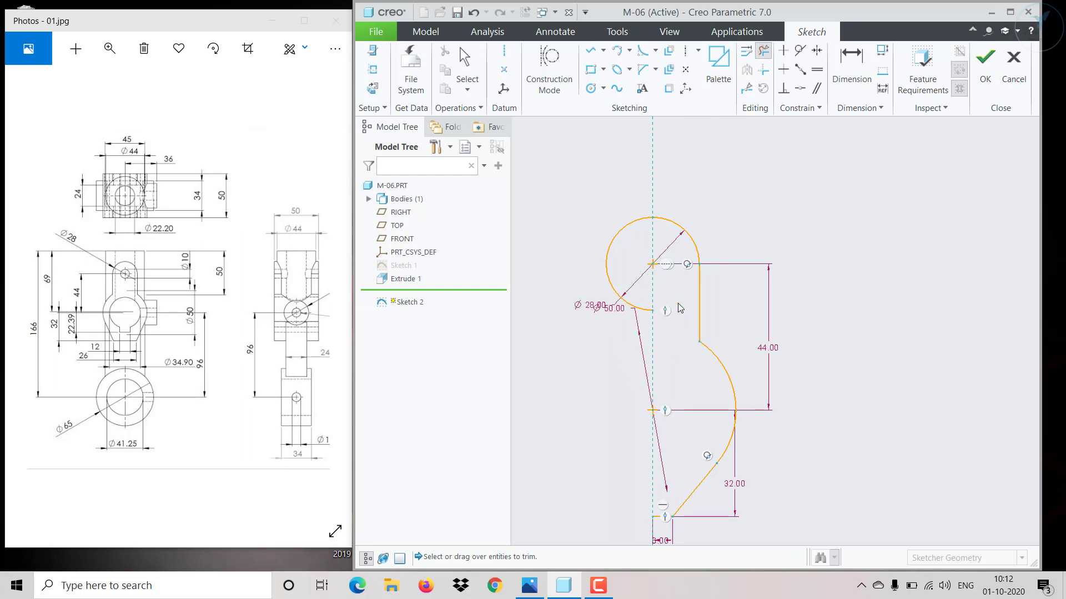
click(605, 283)
scroll(704, 392, down, 2)
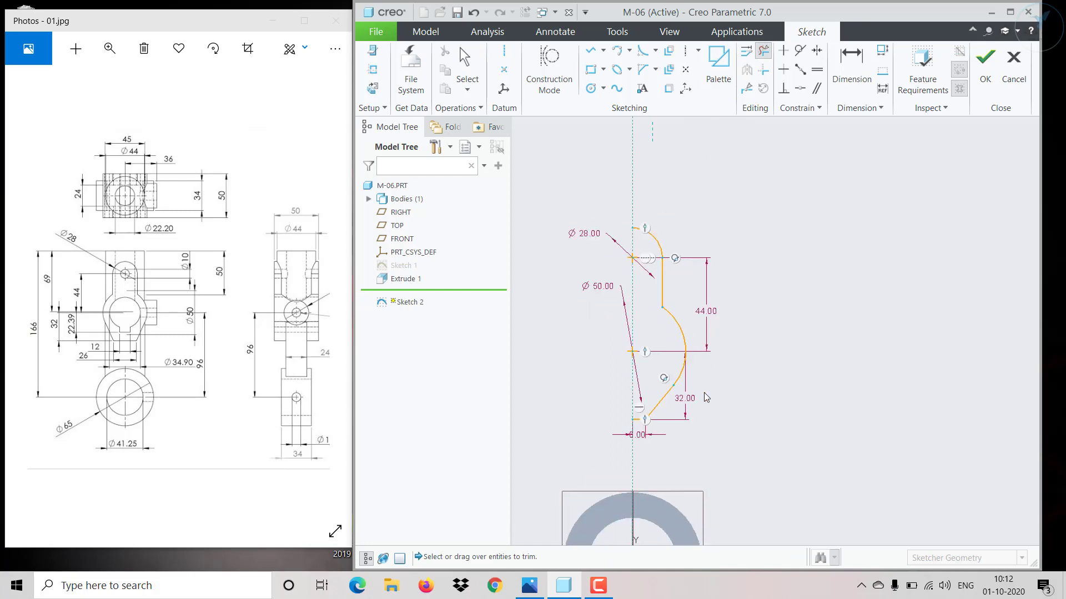
middle_click(705, 392)
Dimension the vertical distance from the larger arc's centre to the ring's horizontal reference as 96 mm.
mouse_move(680, 323)
mouse_down()
mouse_move(706, 337)
mouse_move(650, 385)
mouse_move(688, 407)
mouse_move(681, 361)
mouse_move(684, 396)
mouse_move(674, 371)
mouse_up()
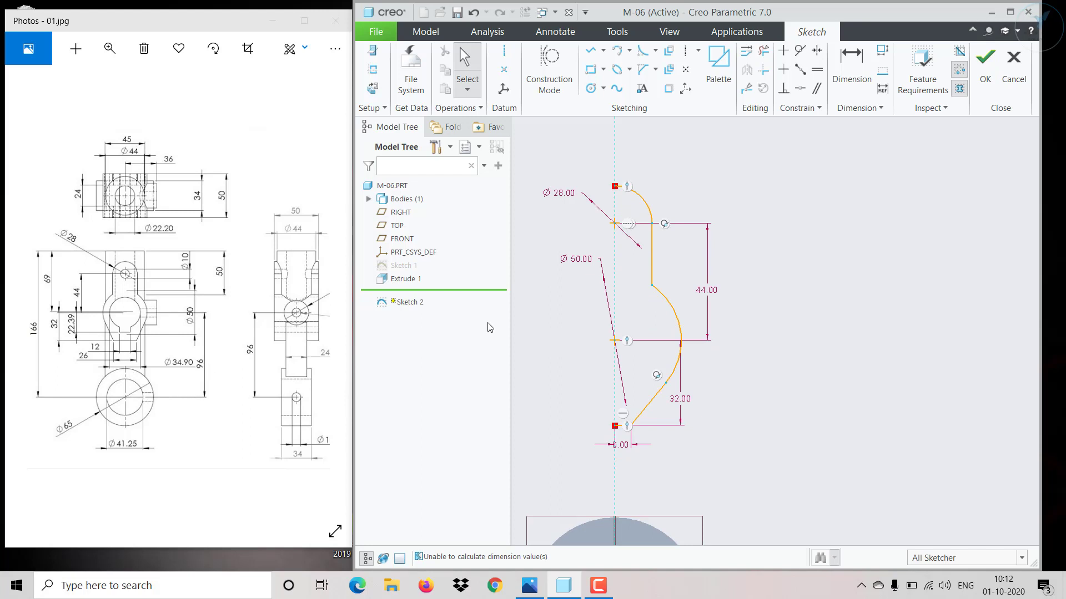
click(851, 67)
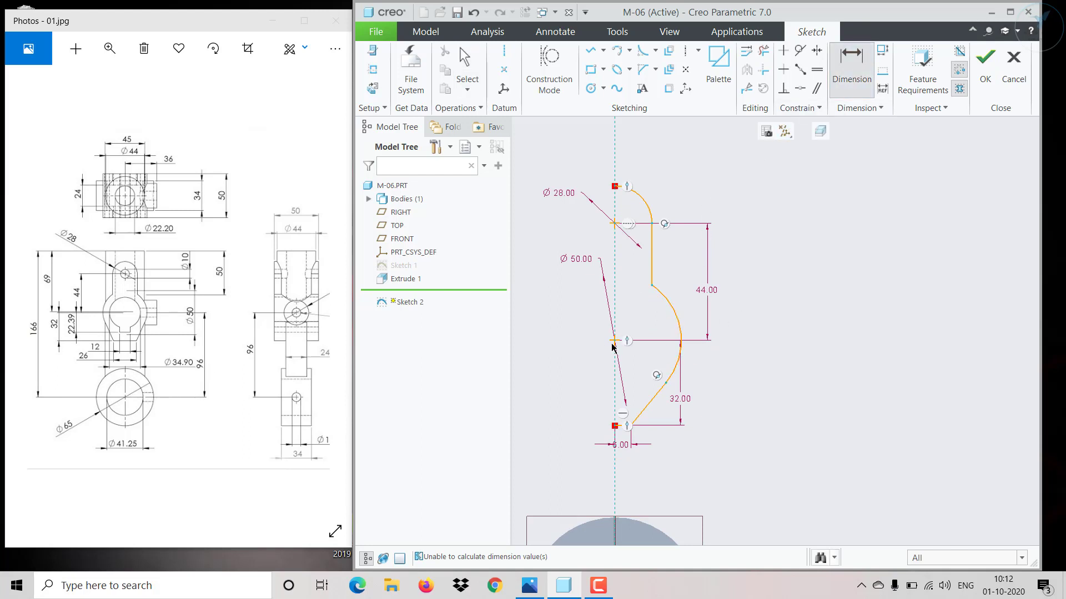
scroll(615, 343, down, 3)
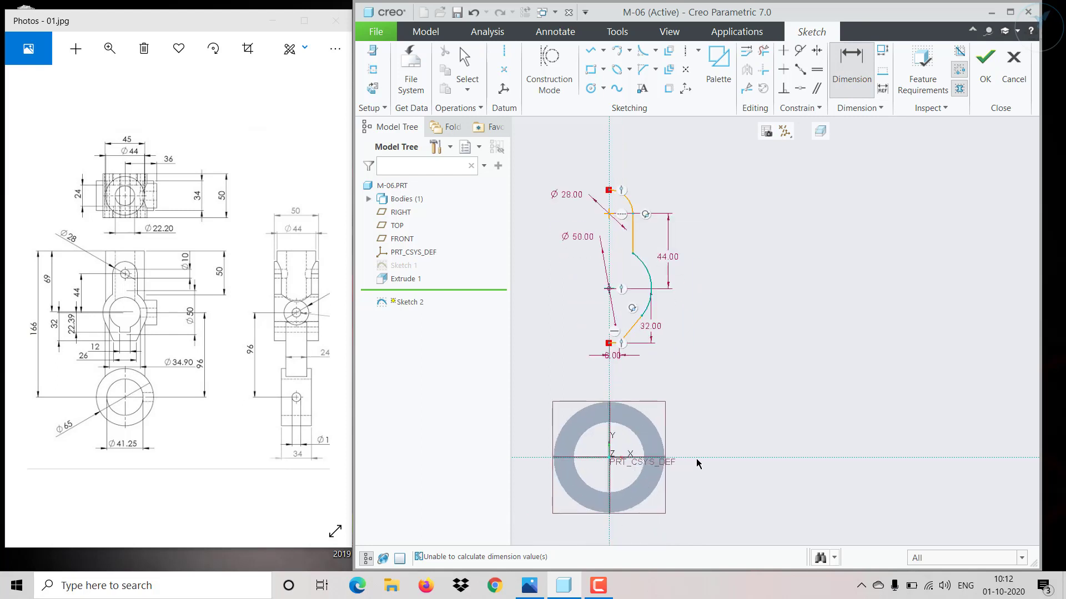
click(705, 438)
middle_click(710, 393)
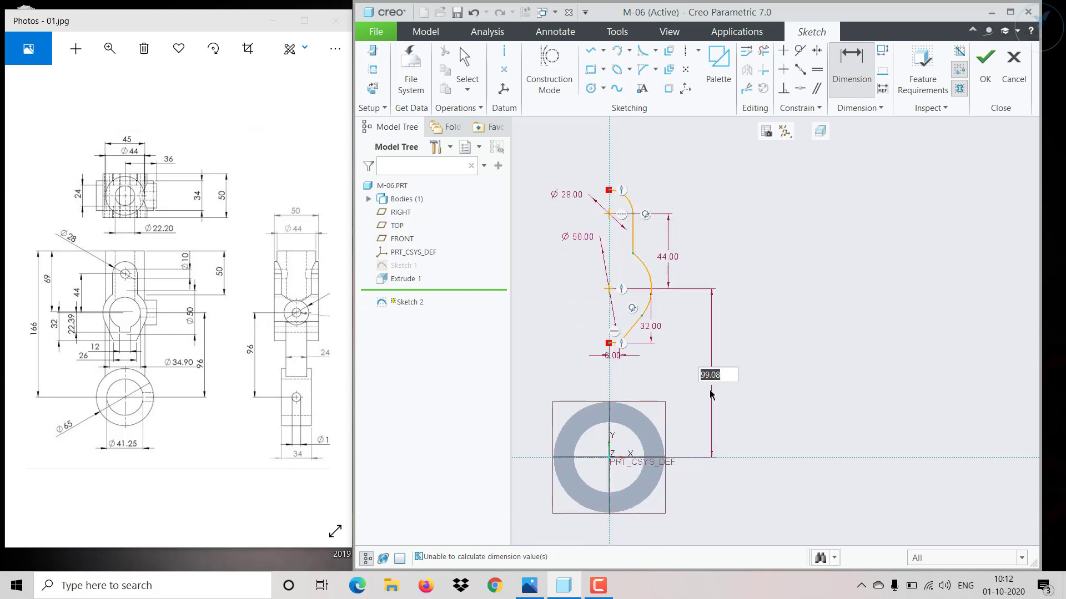
text(96)
key(Return)
middle_click(713, 397)
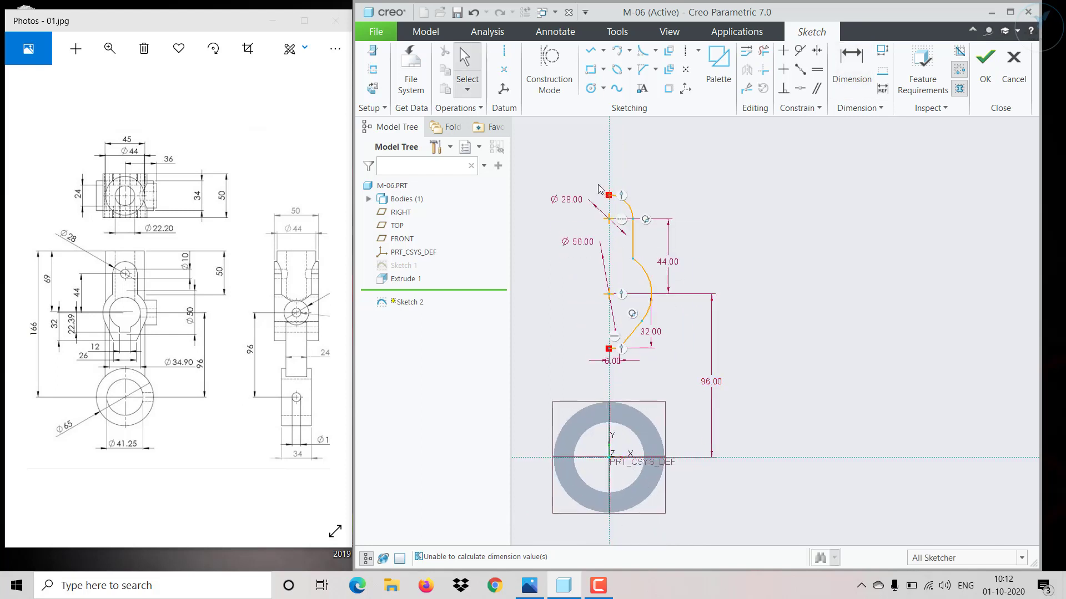
Mirror the whole half profile about the vertical reference and finish the sketch.
mouse_move(577, 160)
mouse_down()
mouse_move(686, 381)
mouse_move(680, 371)
mouse_up()
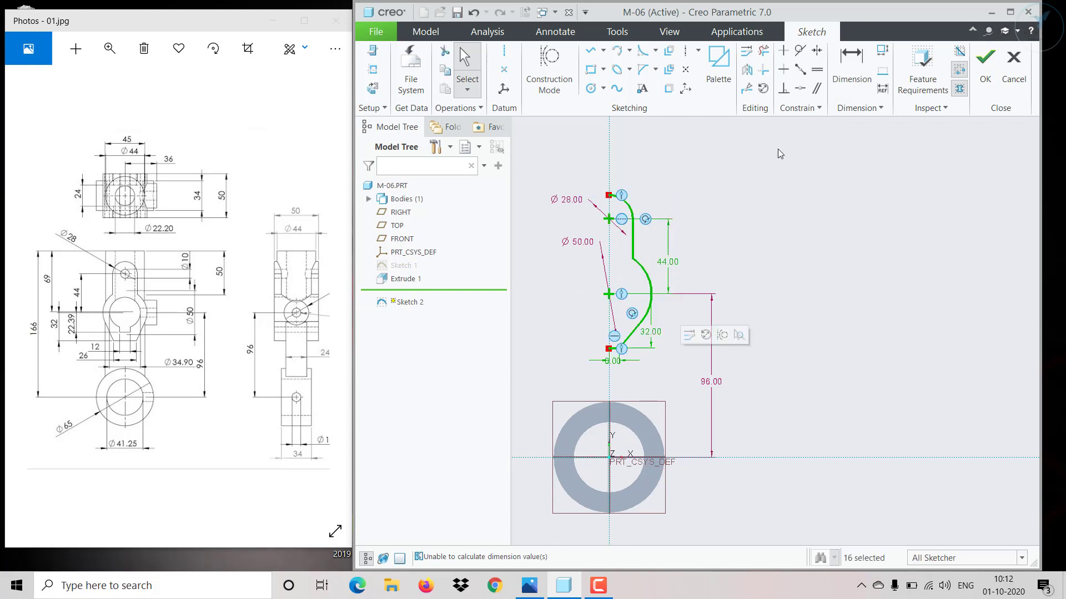
click(747, 69)
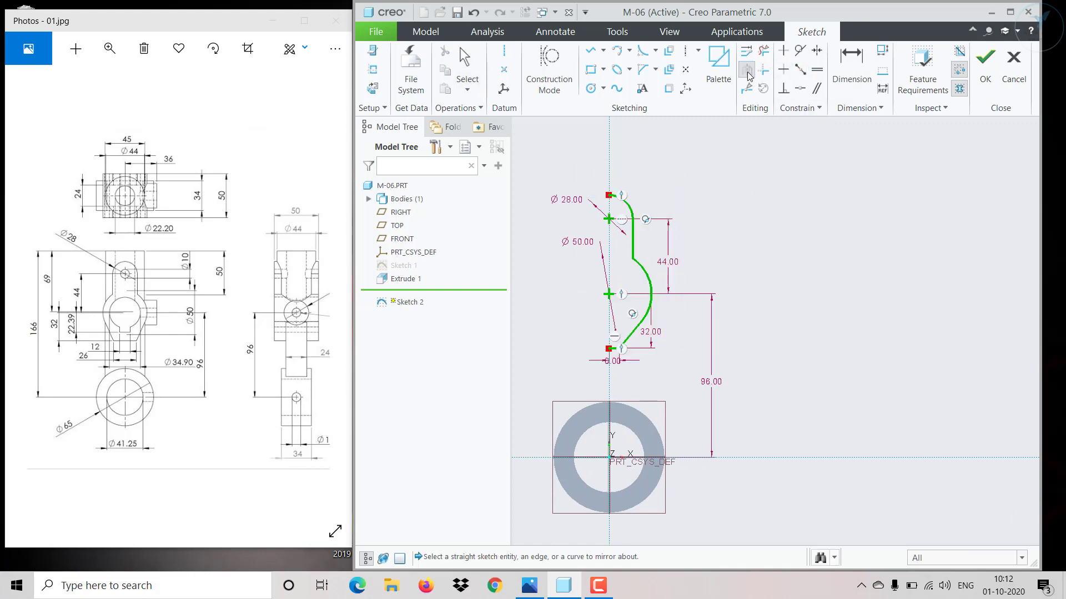
click(610, 155)
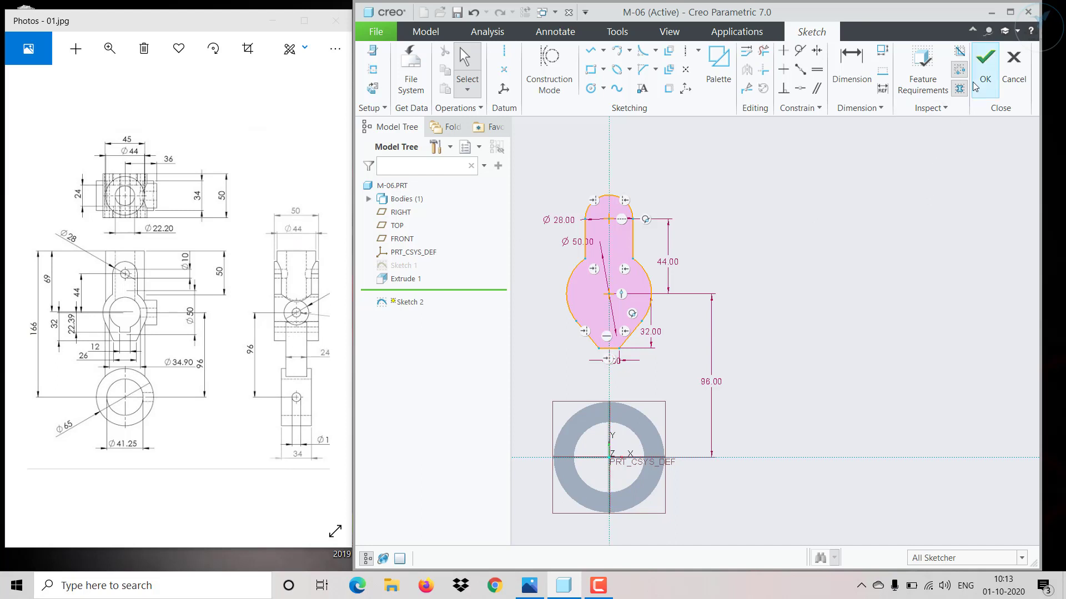
click(985, 67)
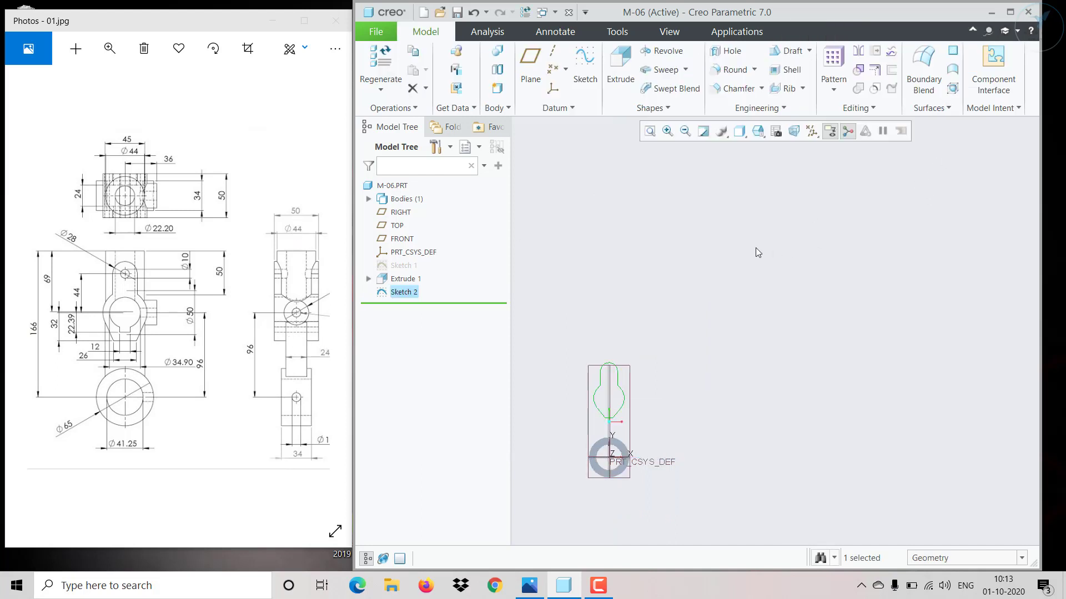
Extrude the closed upper-body profile symmetrically about its sketch plane to a total depth of 50 mm and return to the default view.
click(620, 64)
middle_drag(668, 295, 754, 343)
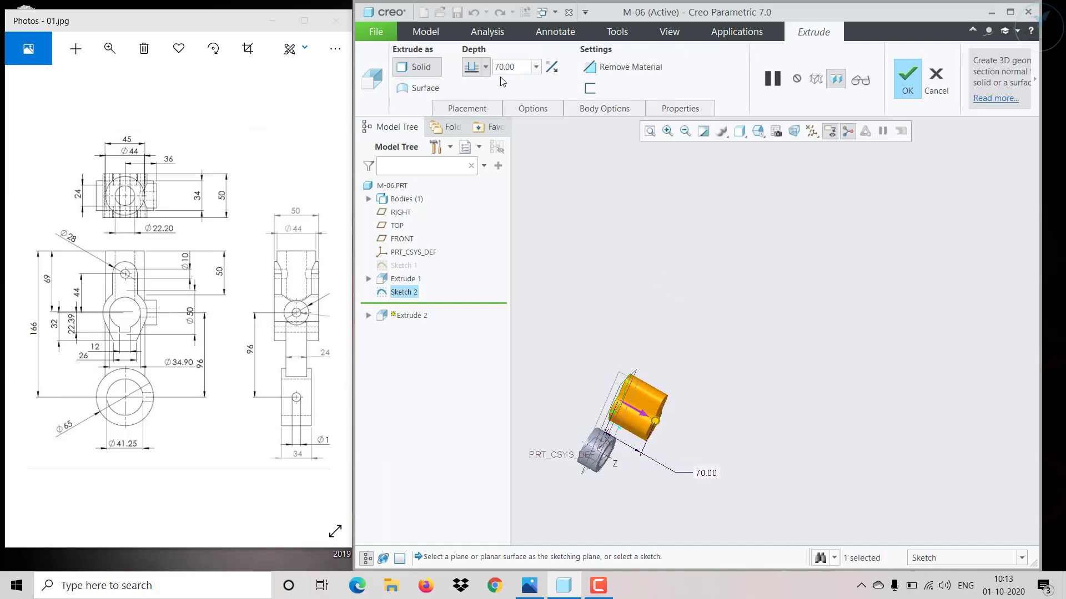
click(484, 67)
click(472, 109)
double_click(520, 66)
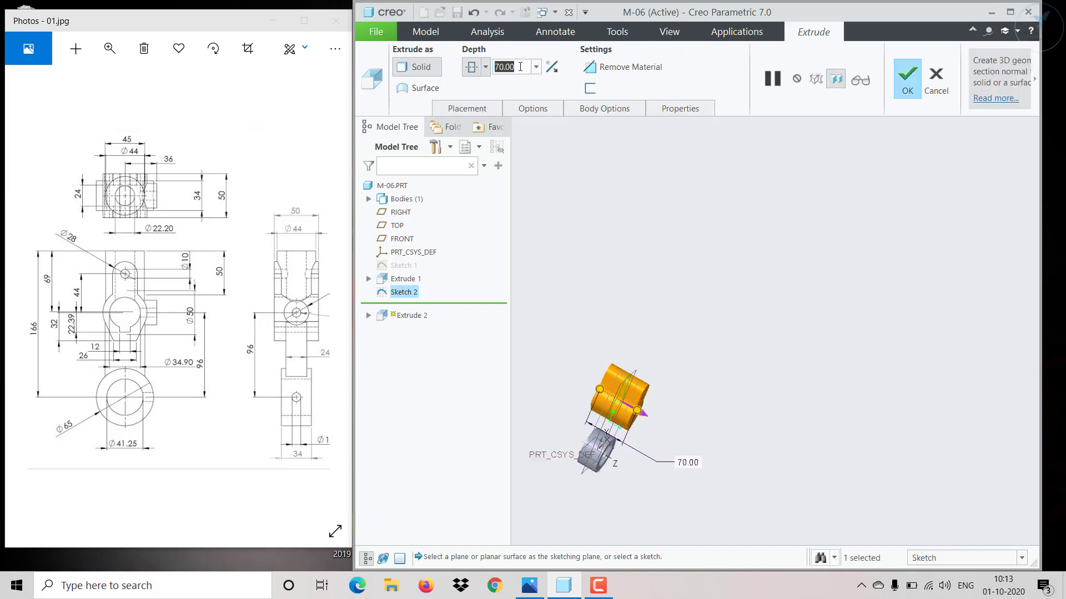
text(50)
key(Return)
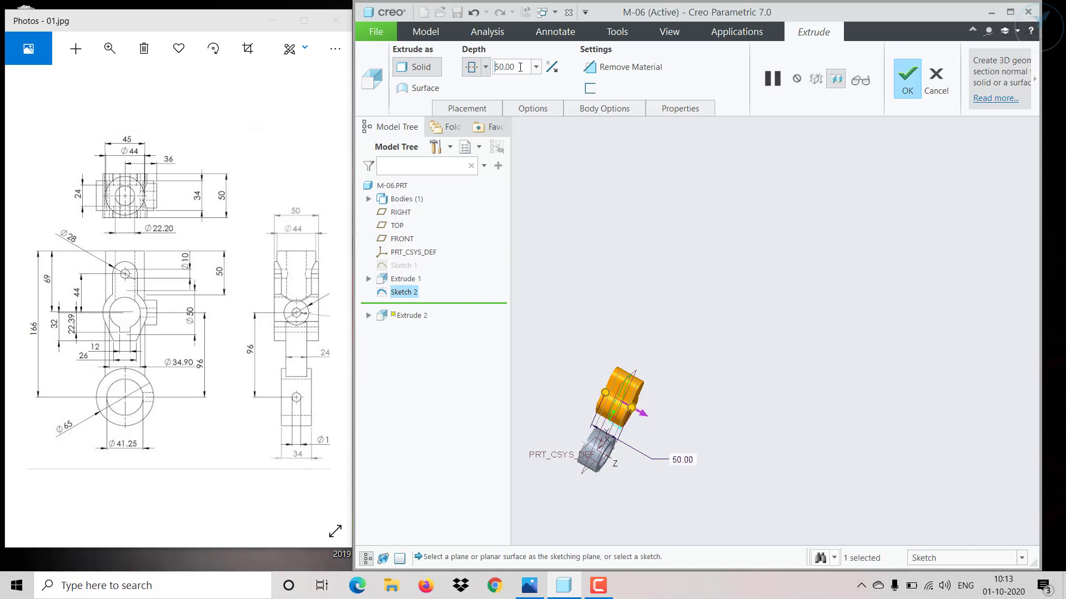
click(905, 78)
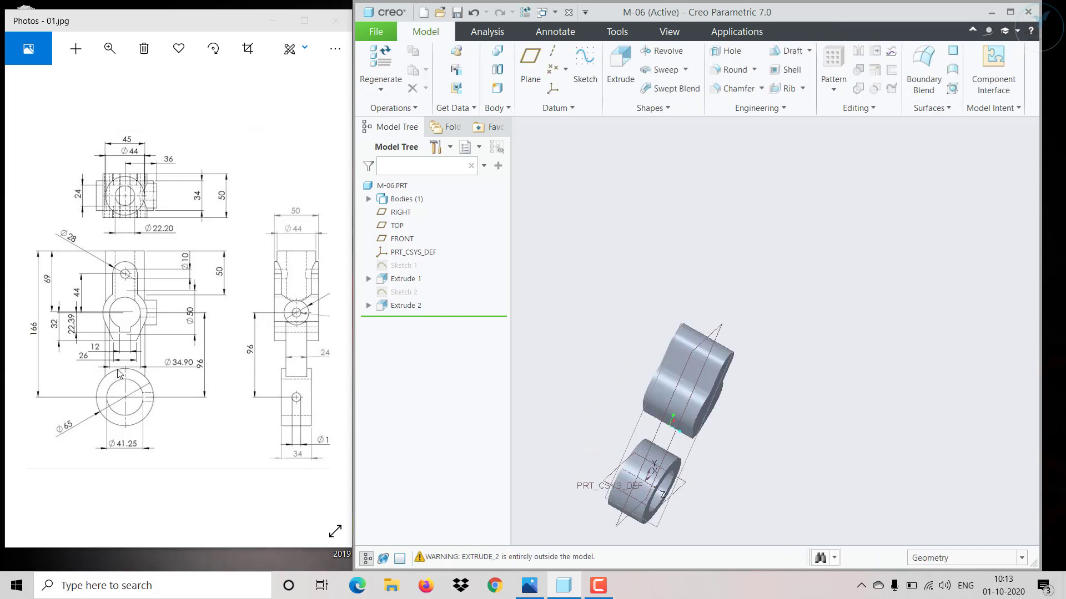
key(ctrl+d)
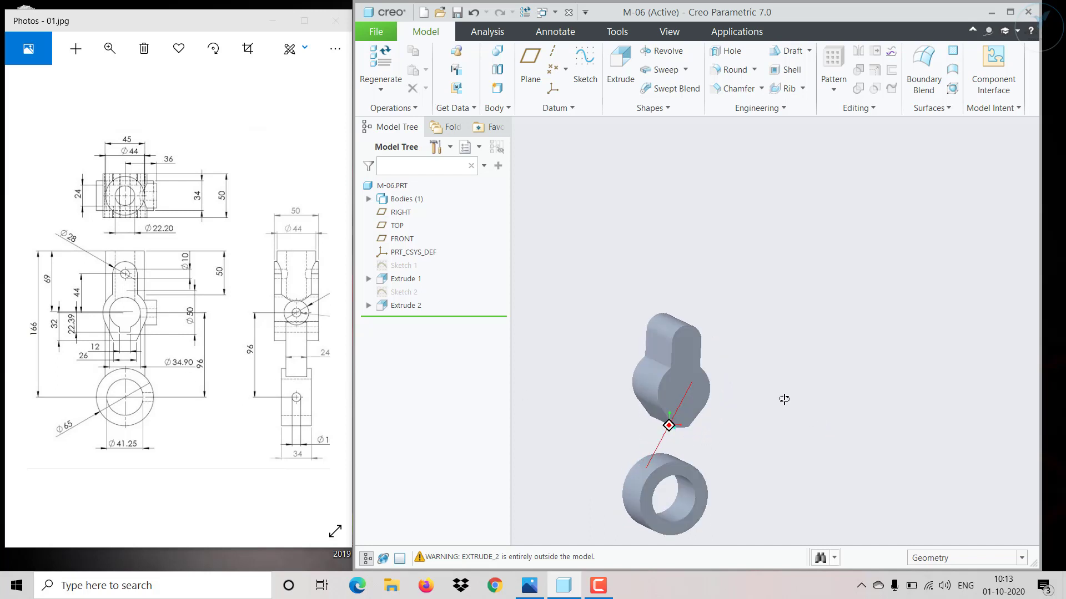
Start a sketch on the FRONT plane and draw a vertical line from the upper body's right slanted edge to the ring's outer circle.
middle_drag(714, 436, 694, 362)
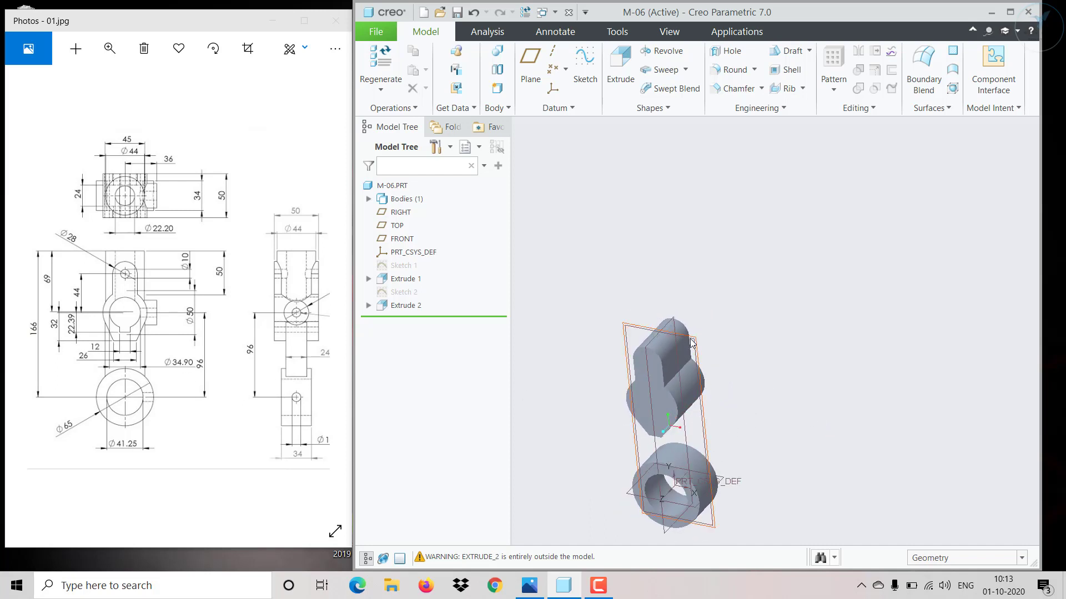
click(402, 239)
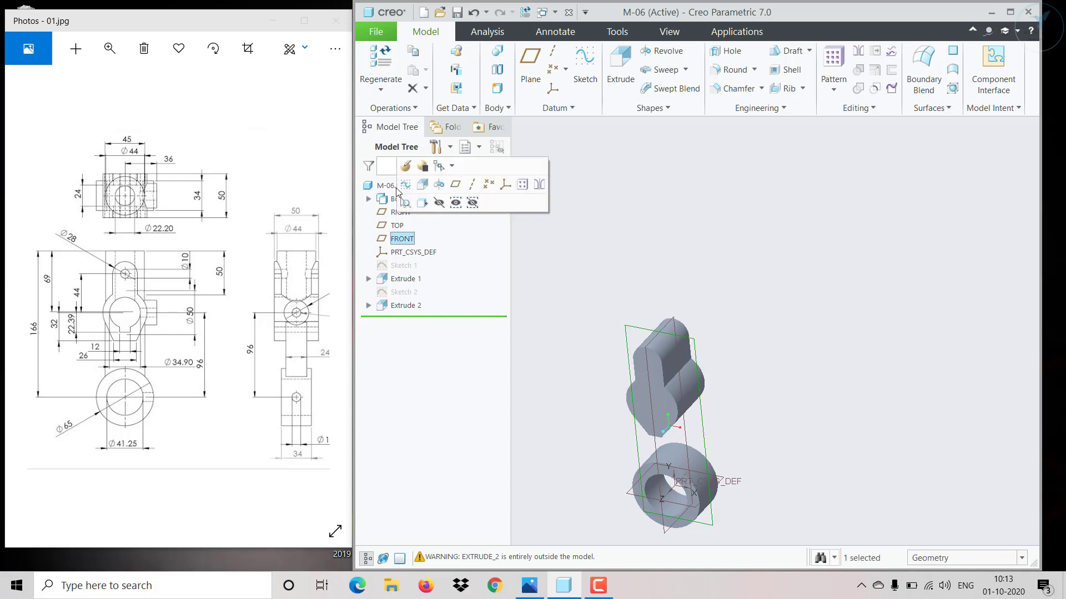
click(406, 187)
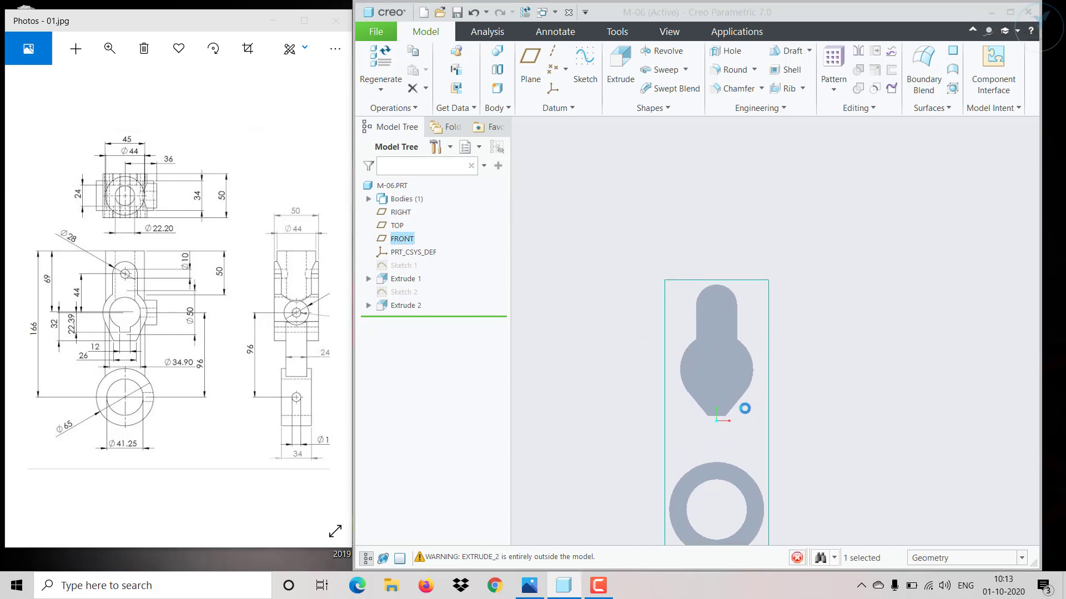
key(s)
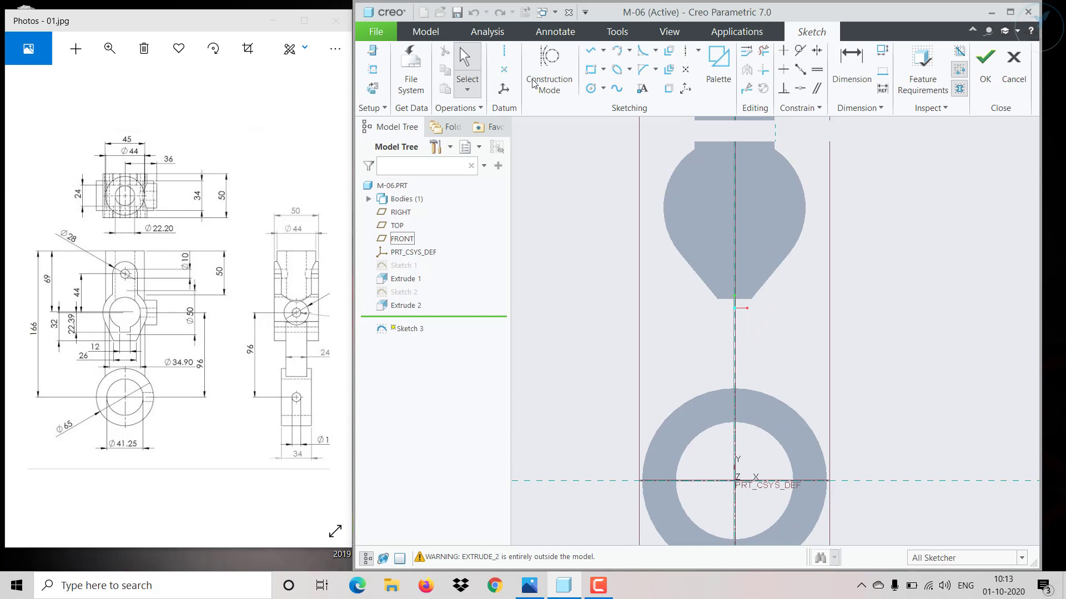
click(590, 51)
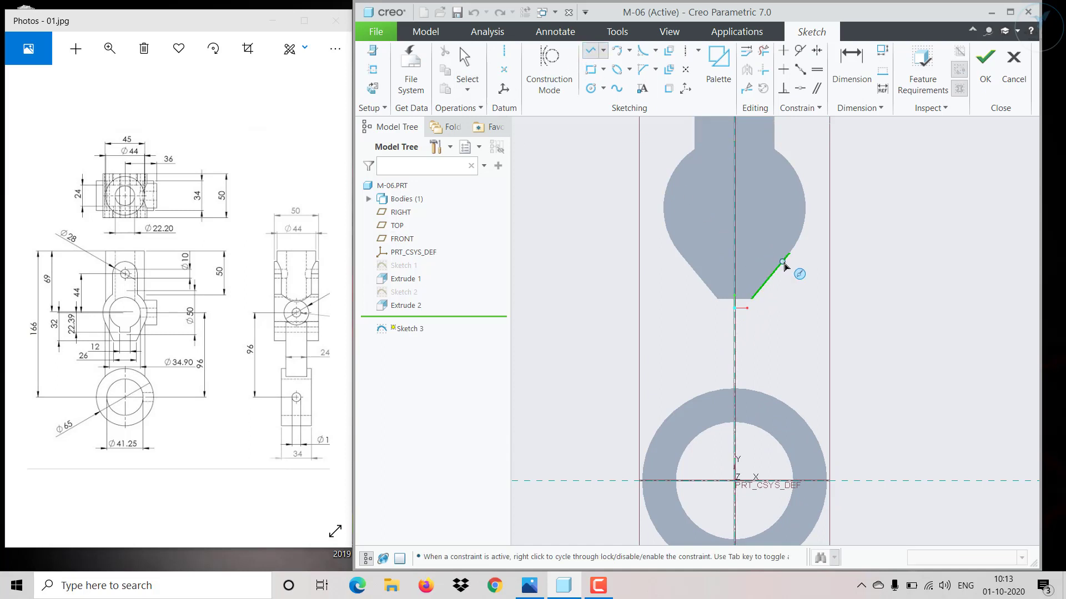
click(782, 261)
click(784, 402)
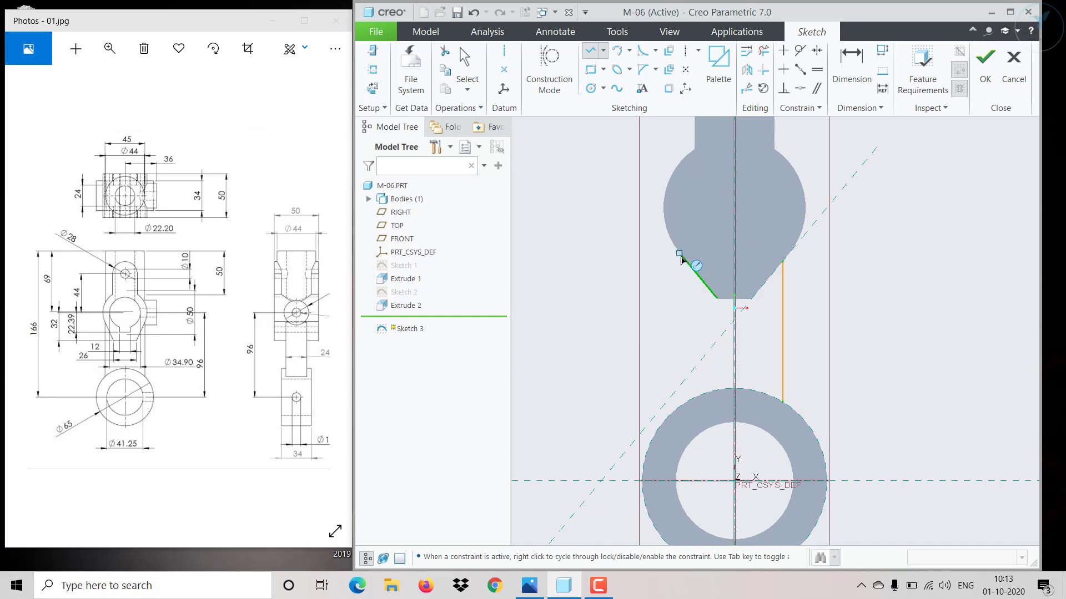
middle_click(691, 271)
Mirror the vertical connecting line about the vertical reference and finish the sketch.
click(782, 323)
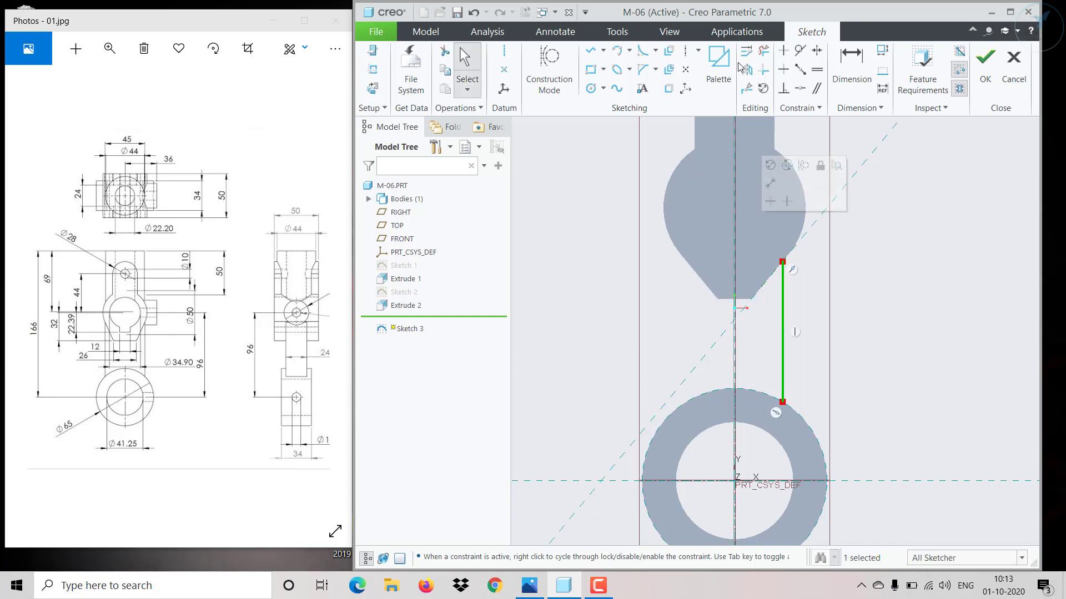
click(747, 70)
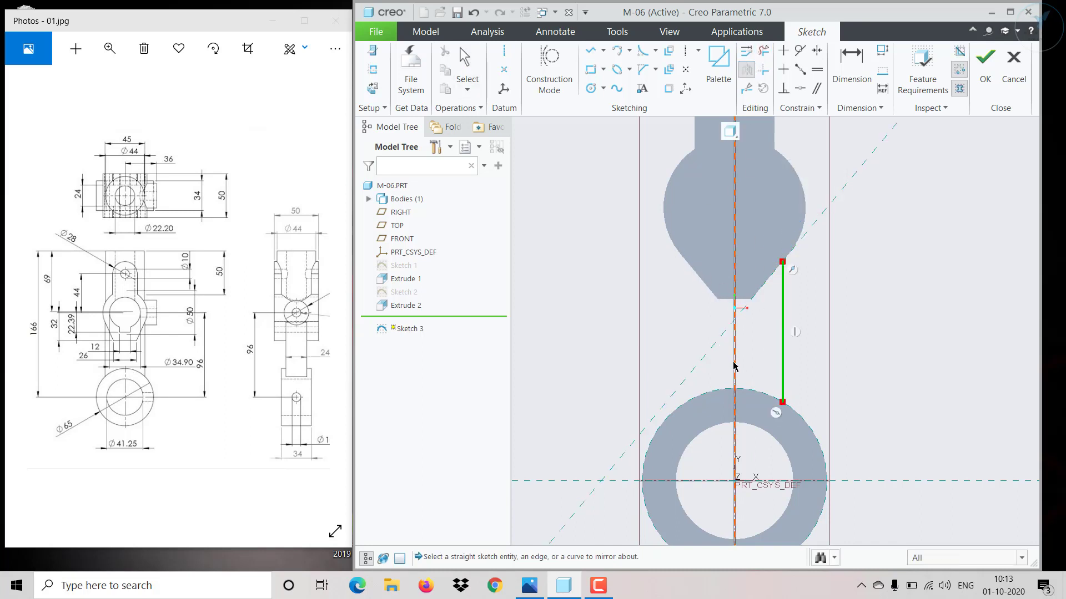
click(734, 366)
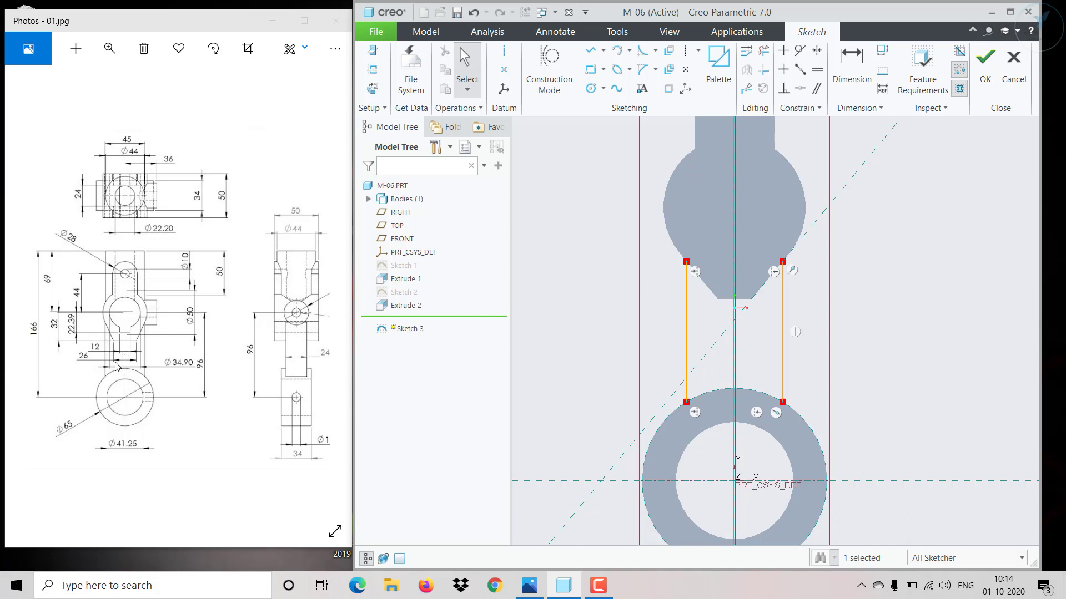
scroll(117, 360, up, 4)
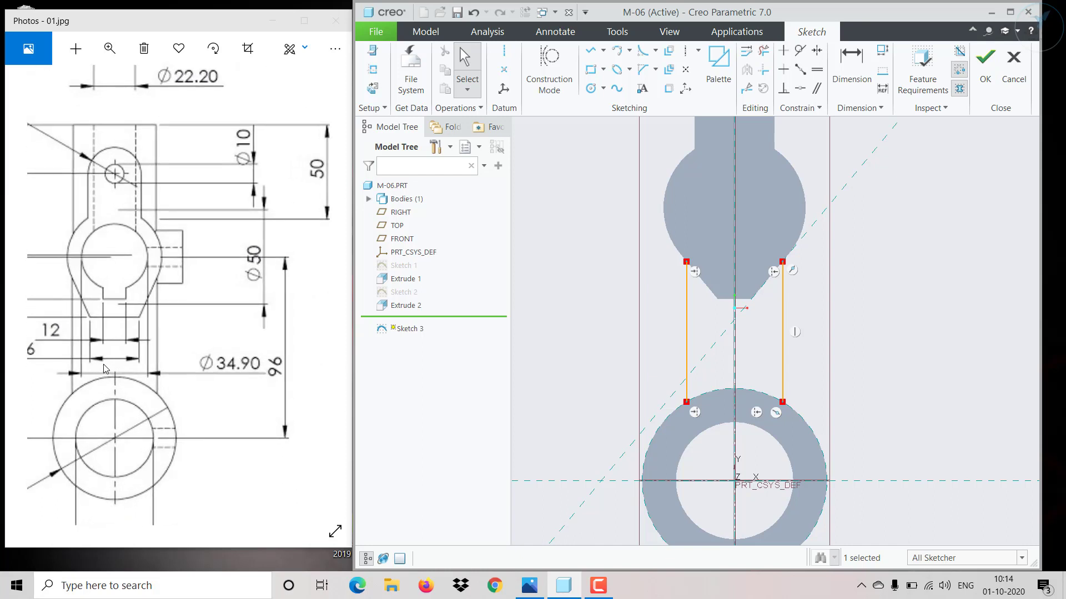
scroll(296, 348, down, 4)
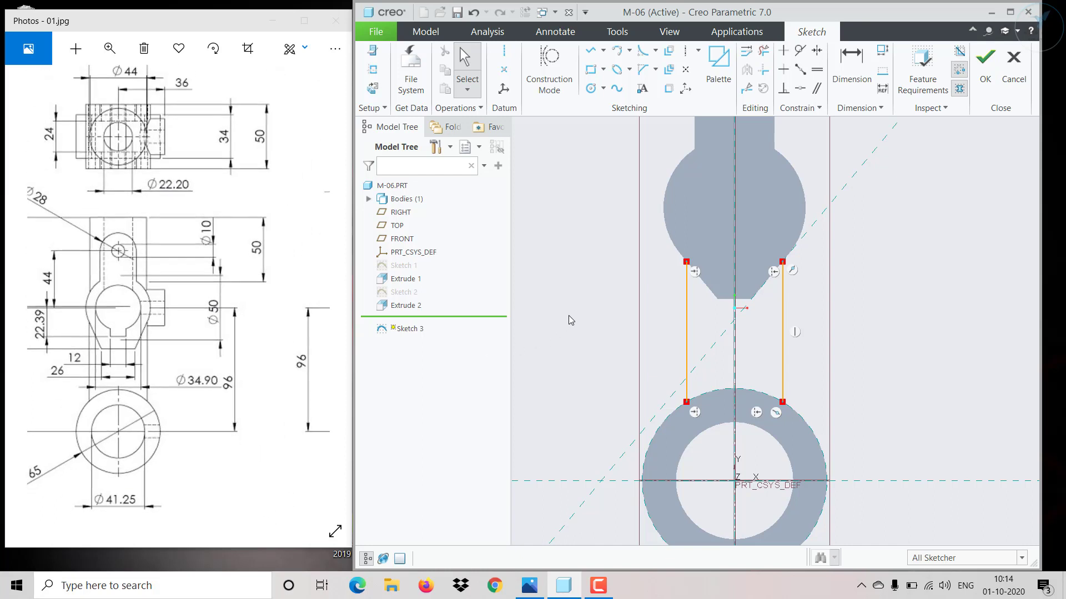
click(986, 67)
click(914, 268)
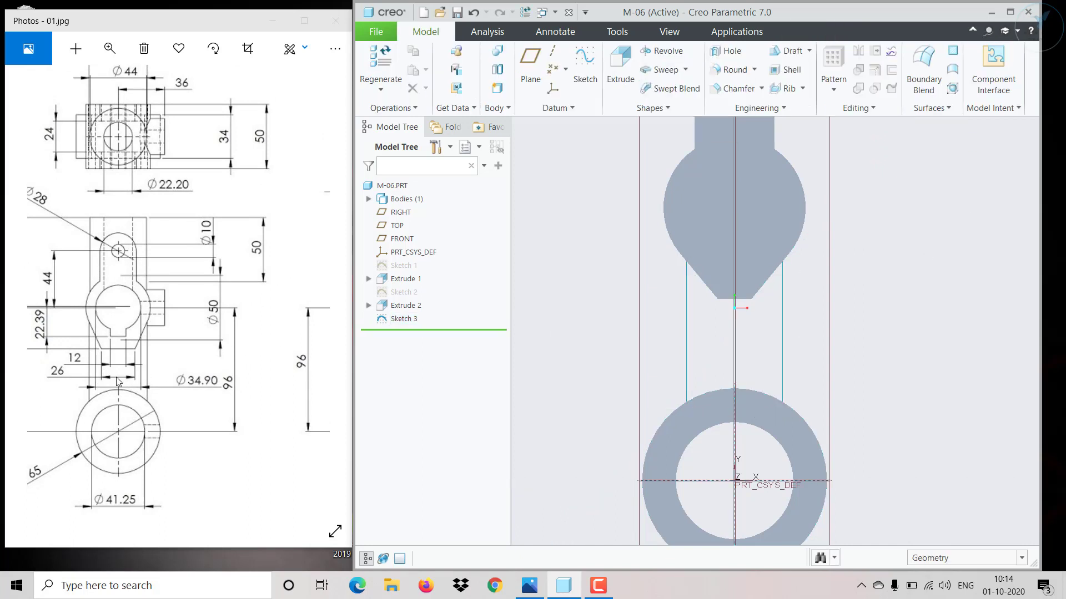
Edit the upper-body sketch, setting the bottom edge's half-width to 13 mm, and finish the sketch.
click(402, 304)
click(433, 223)
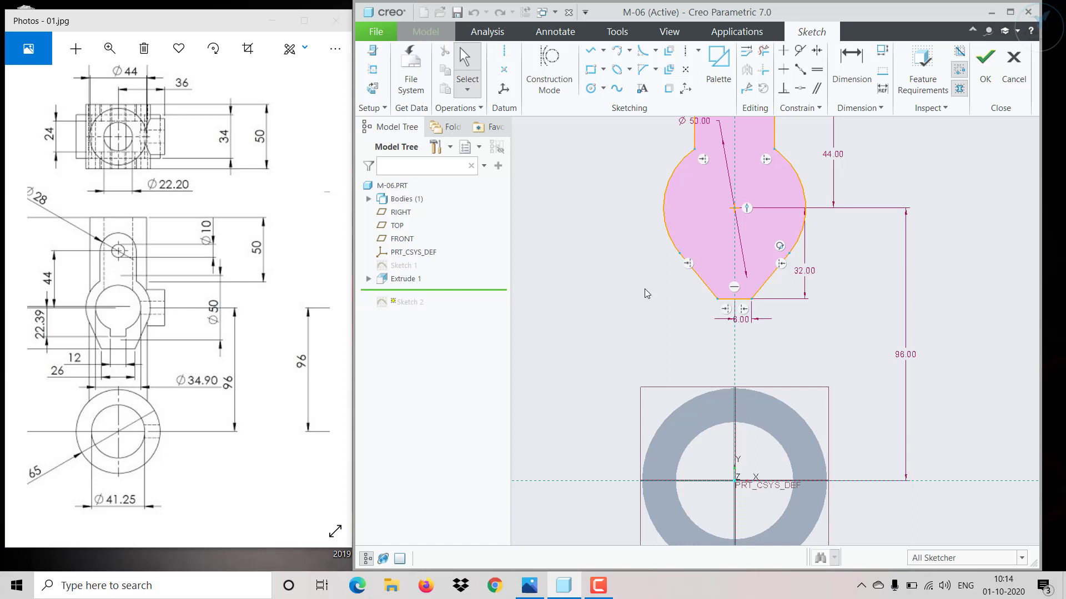
double_click(743, 321)
text(3)
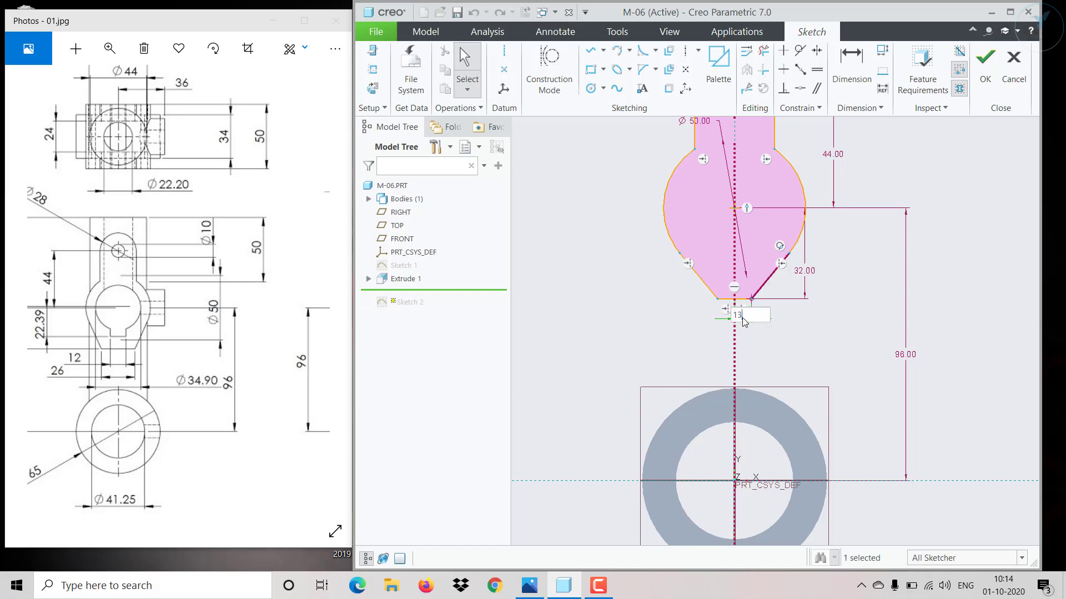
key(Return)
click(997, 86)
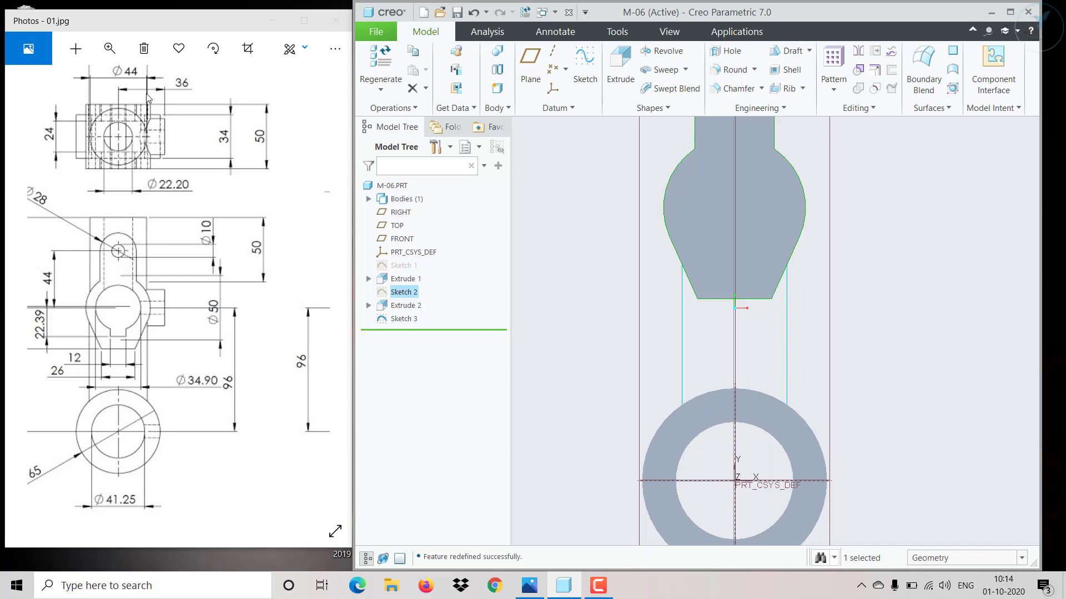
Reopen the connecting-lines sketch and dimension the distance between the two vertical lines as 45 mm.
drag(150, 118, 157, 155)
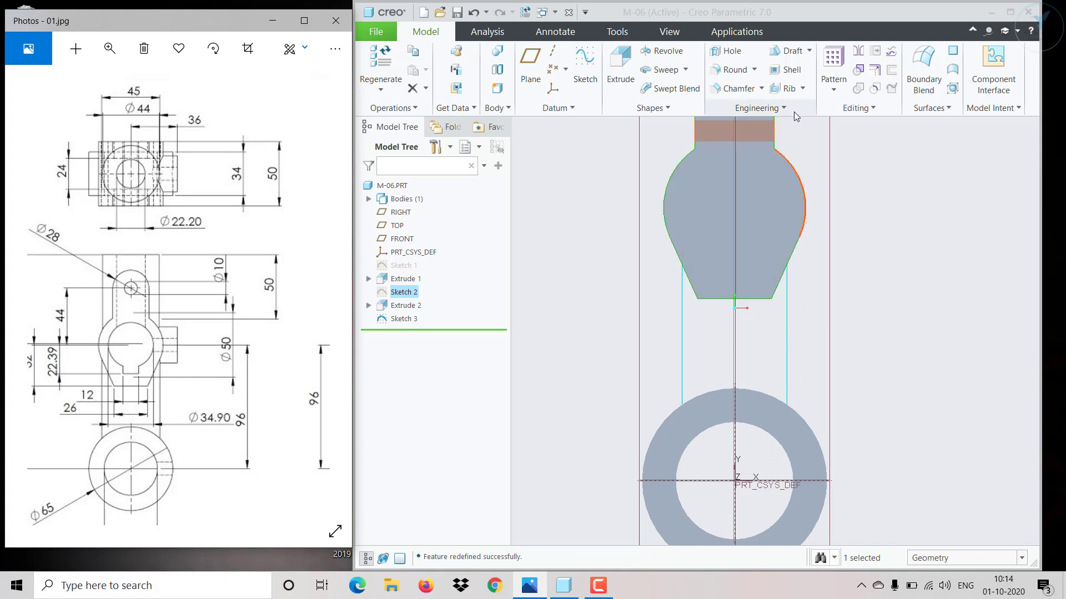
click(787, 327)
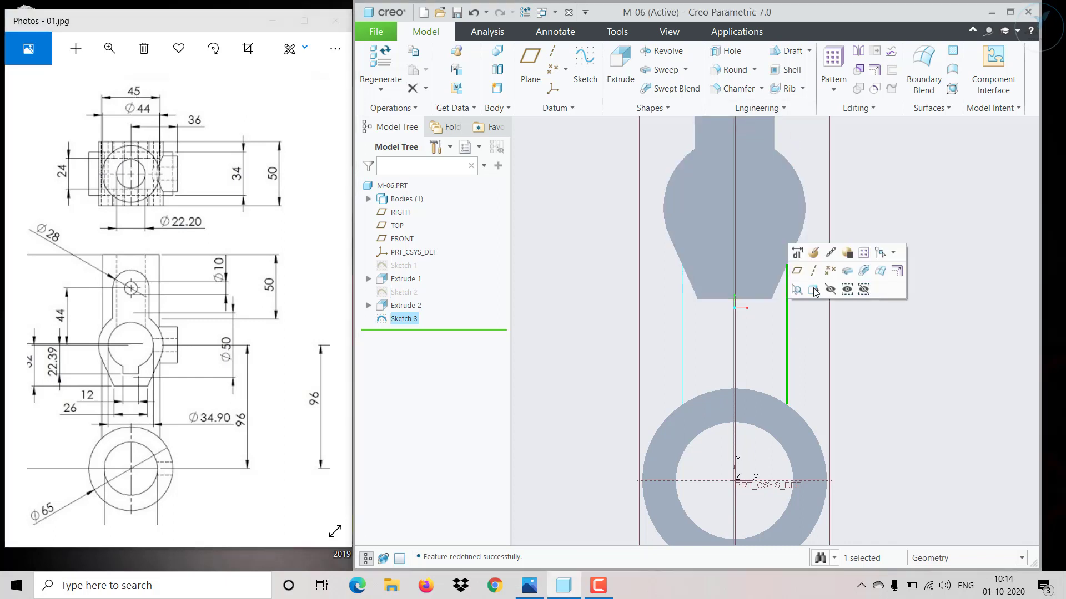
click(813, 253)
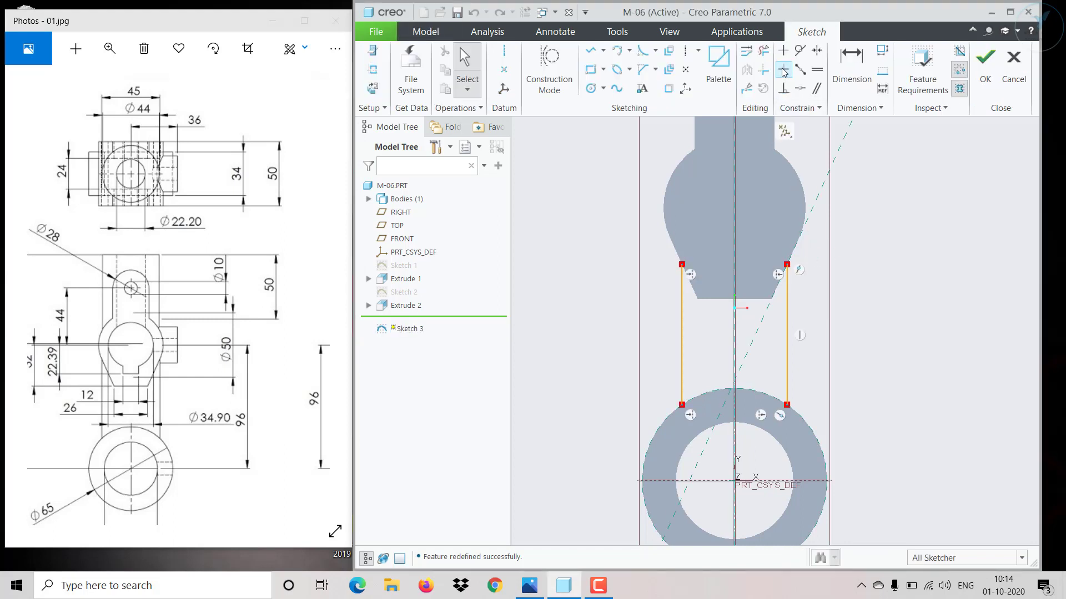
click(851, 66)
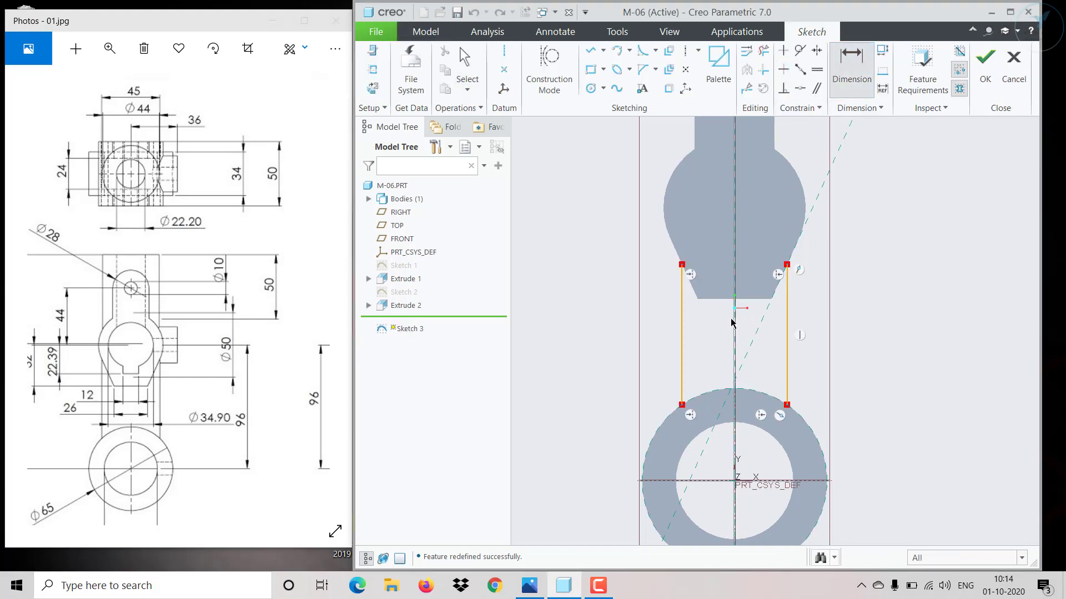
click(682, 342)
click(785, 357)
middle_click(758, 367)
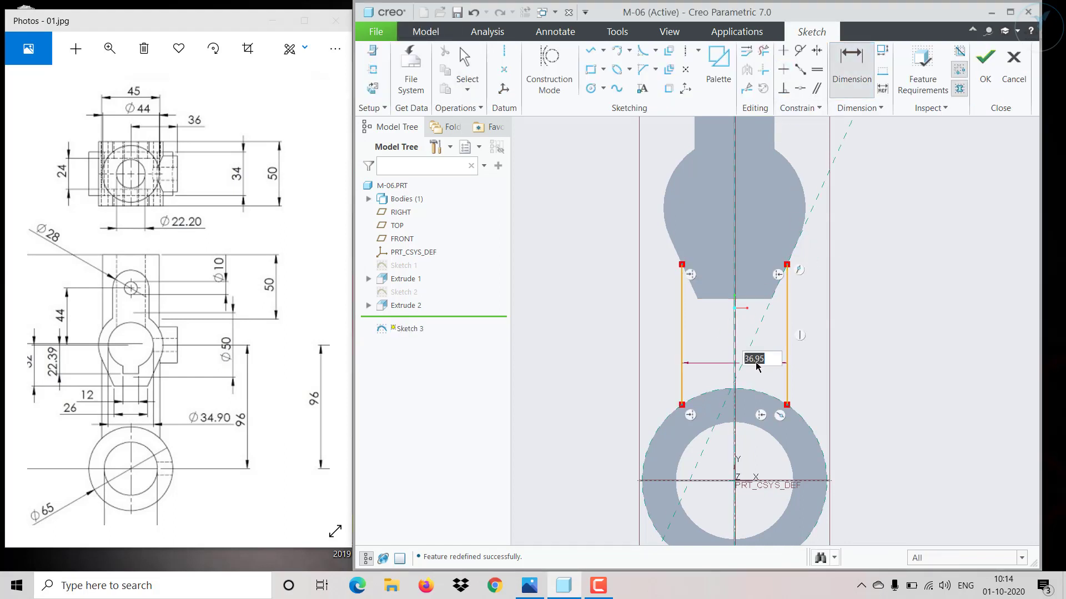
text(45)
key(Return)
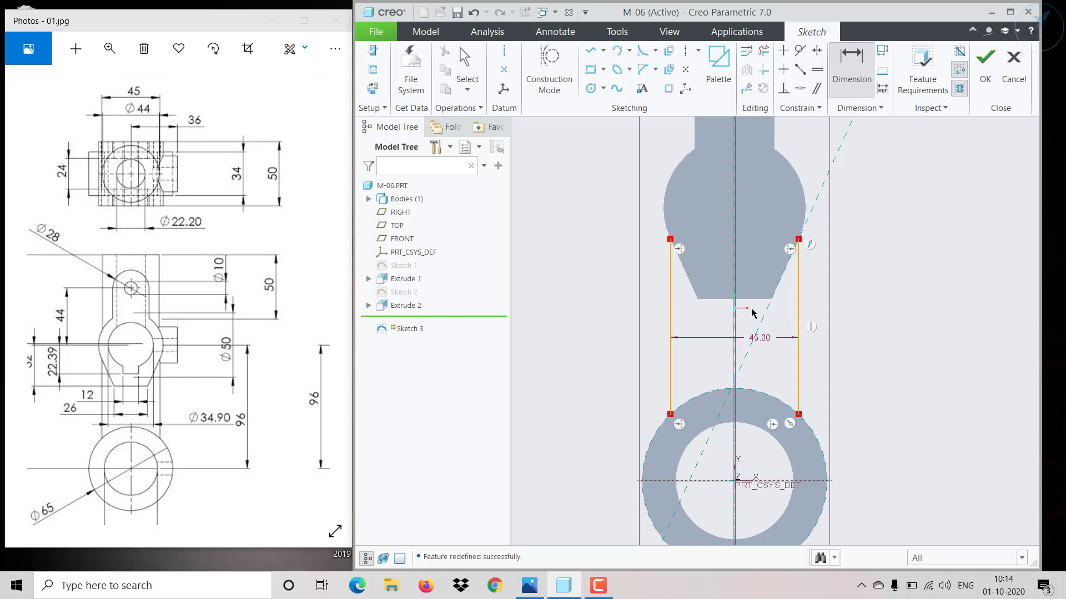
Project the upper body's two slanted edges, its bottom edge and the ring's upper outer arc into the sketch.
click(669, 88)
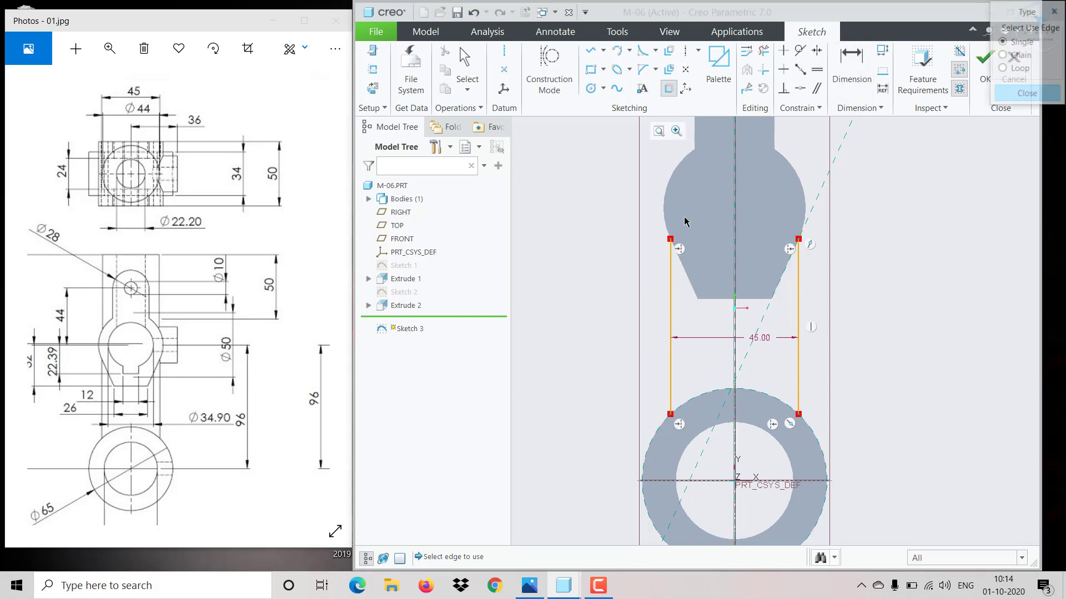
click(682, 268)
click(760, 298)
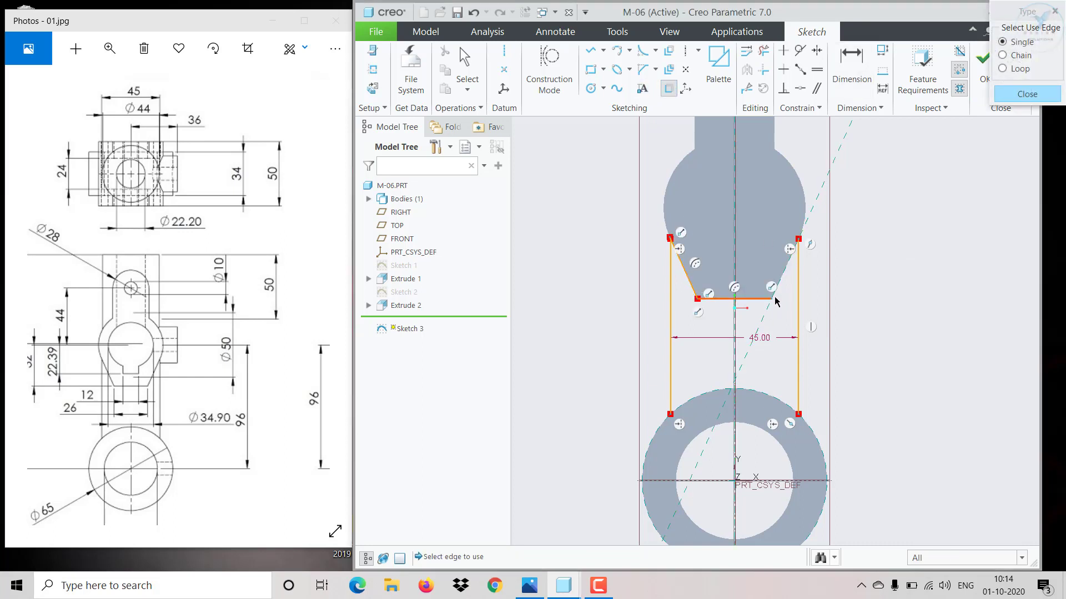
click(782, 282)
click(695, 396)
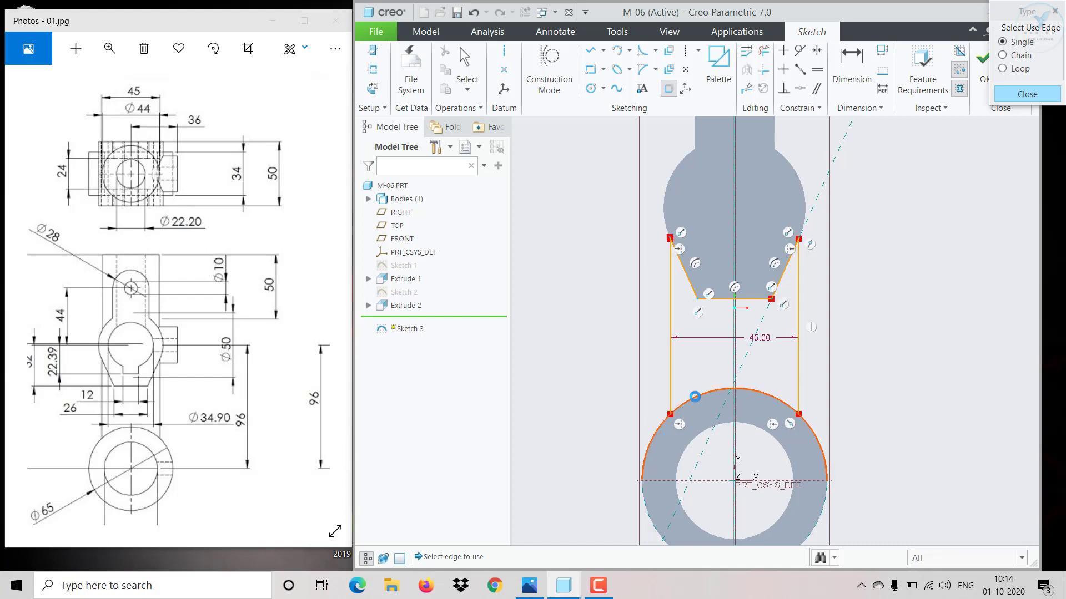
scroll(677, 262, down, 5)
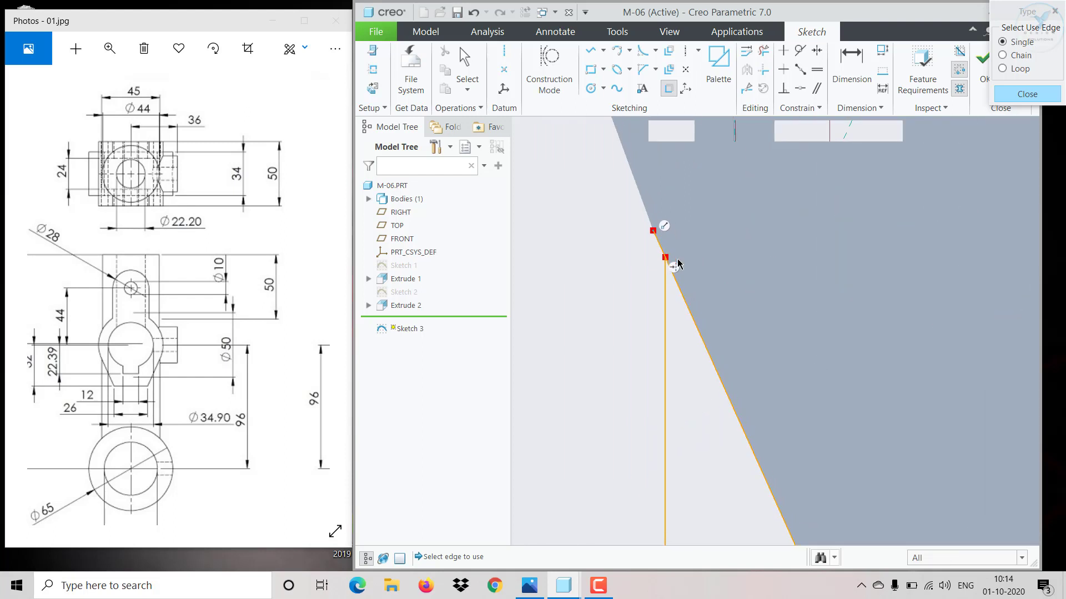
click(1027, 94)
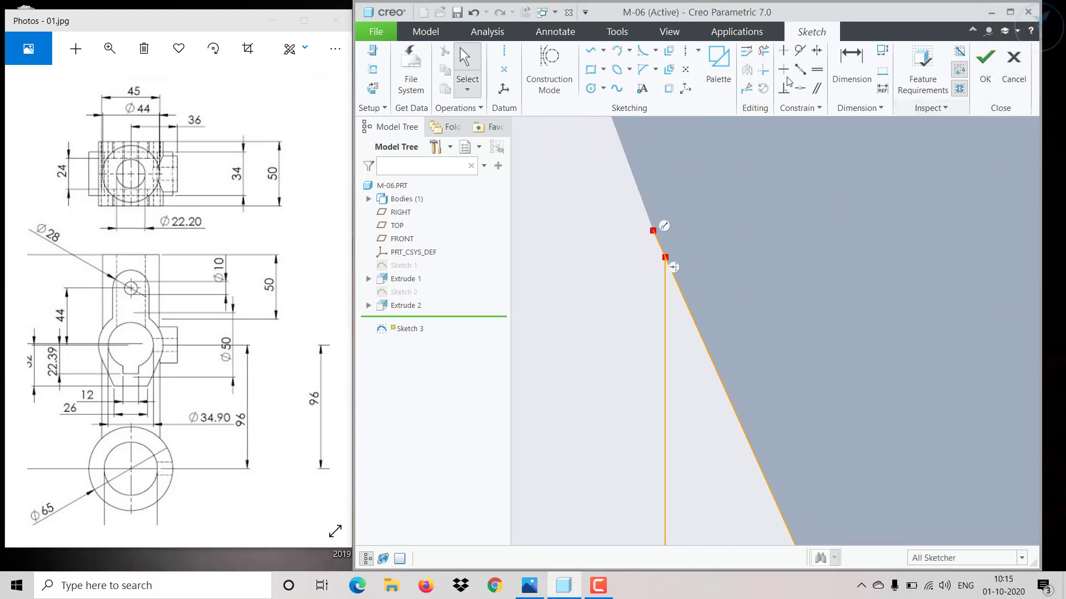
Trim the projected edges and ring arc outside the two vertical lines to leave a closed connecting profile, and finish the sketch.
click(763, 51)
scroll(657, 312, up, 5)
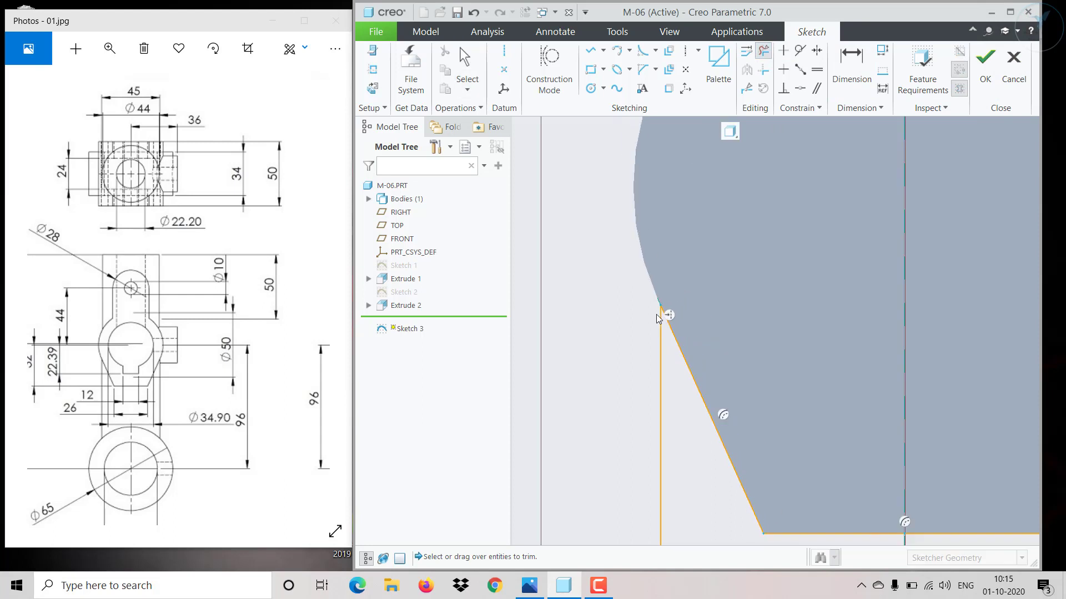
scroll(854, 333, down, 5)
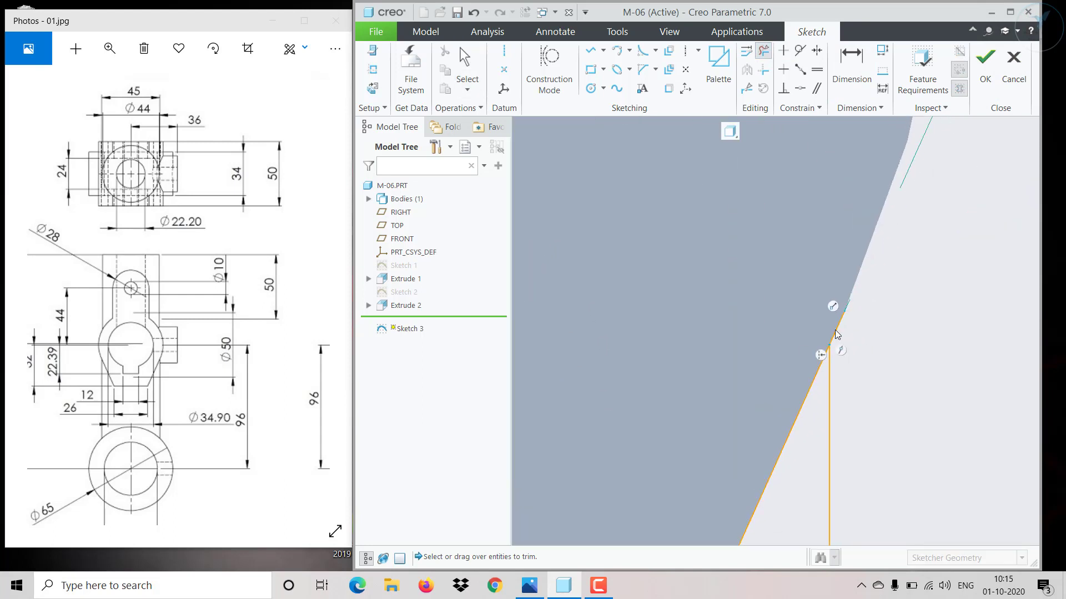
scroll(840, 330, up, 6)
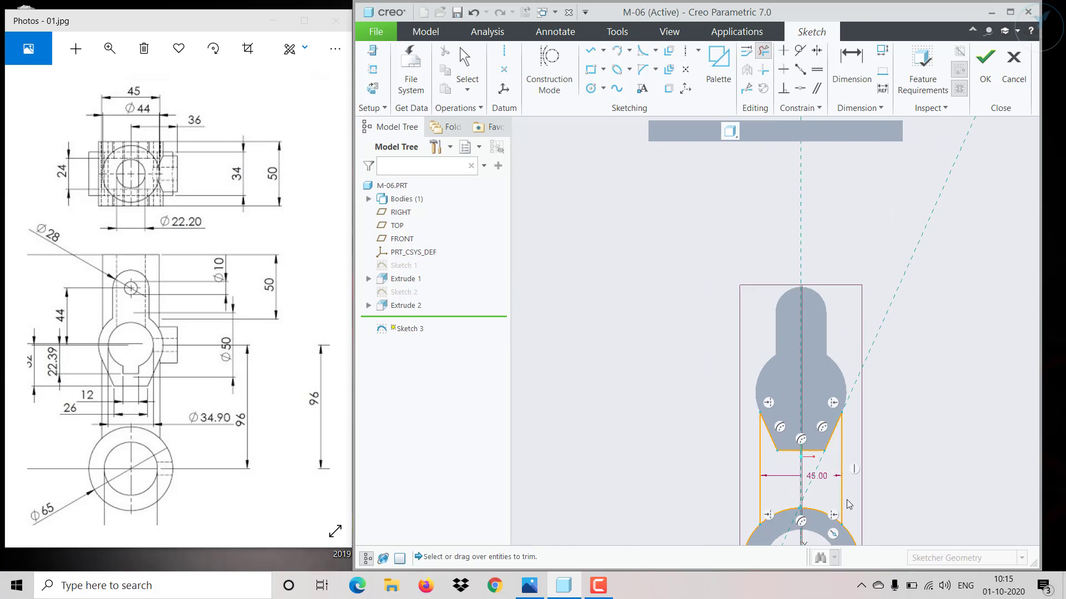
scroll(847, 522, down, 6)
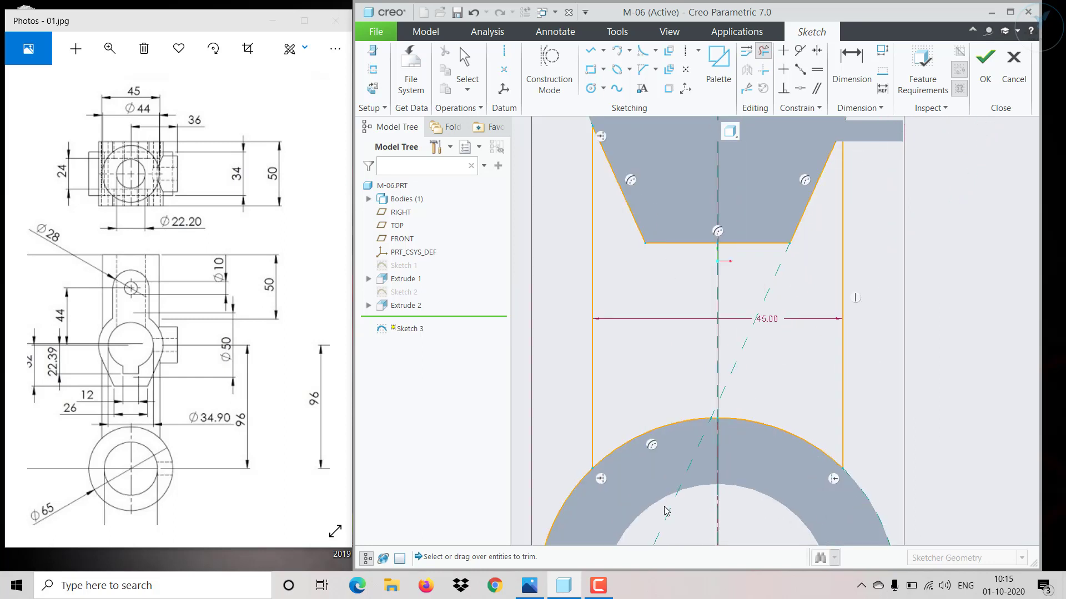
scroll(595, 488, up, 3)
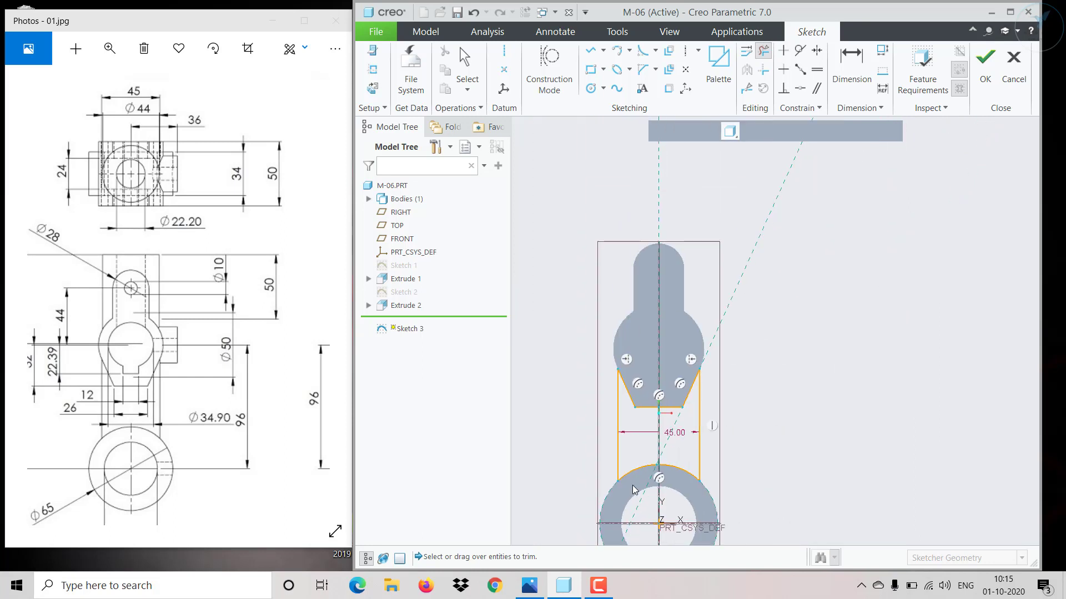
middle_click(636, 516)
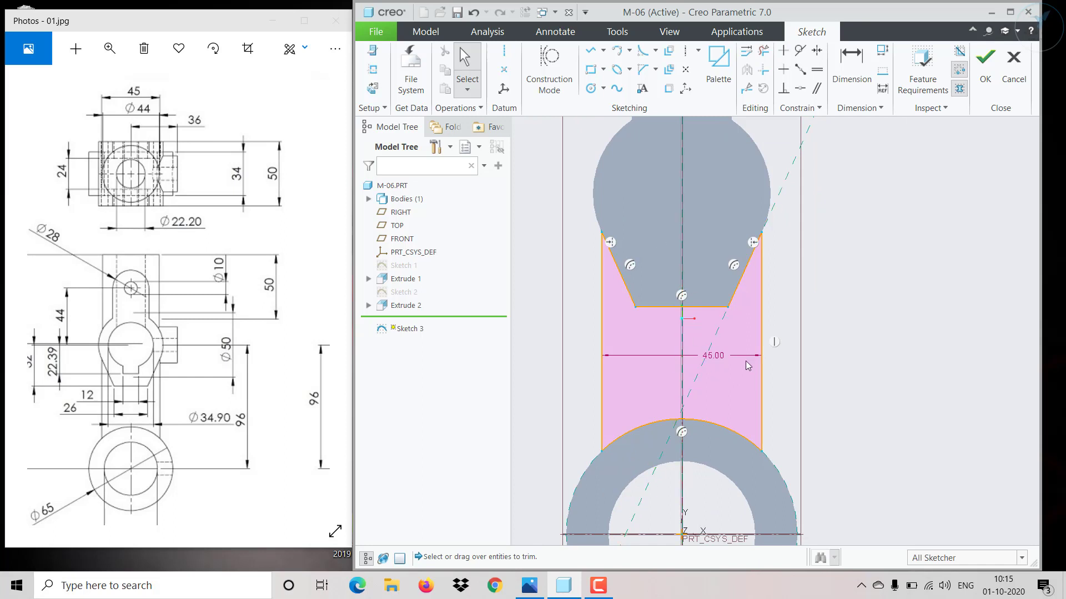
click(986, 62)
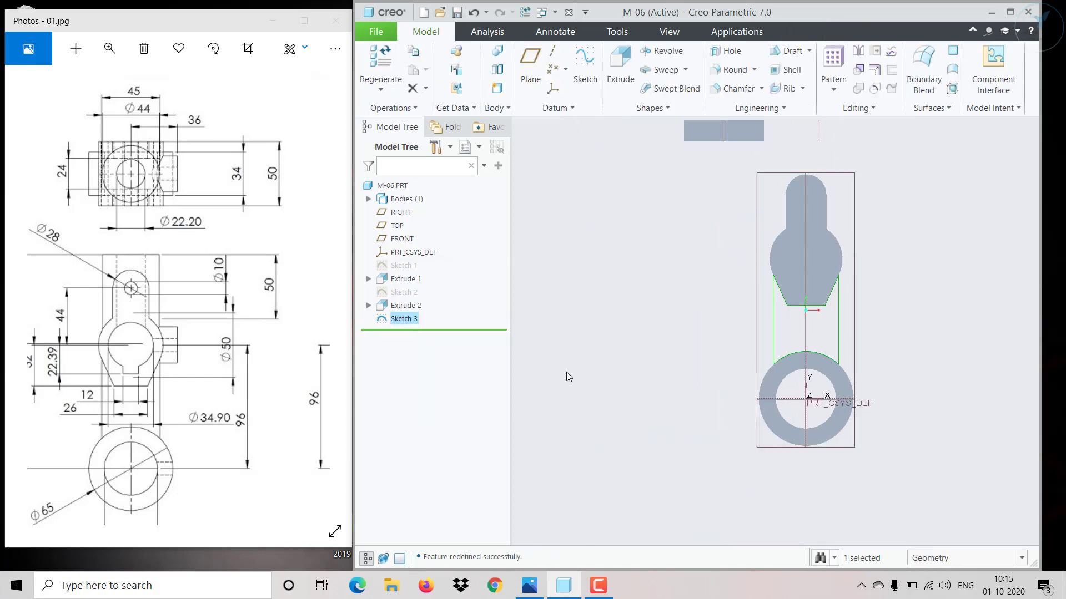
Extrude the connecting profile between the ring and upper body as a solid, symmetric about its sketch plane, 24 mm deep.
click(240, 425)
scroll(249, 422, right, 3)
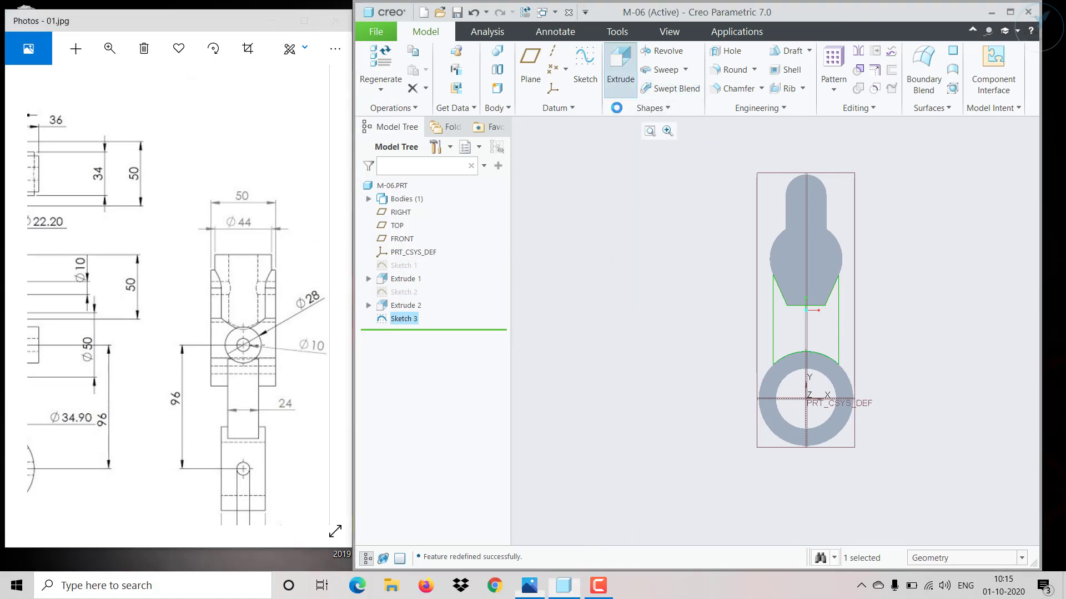
click(620, 69)
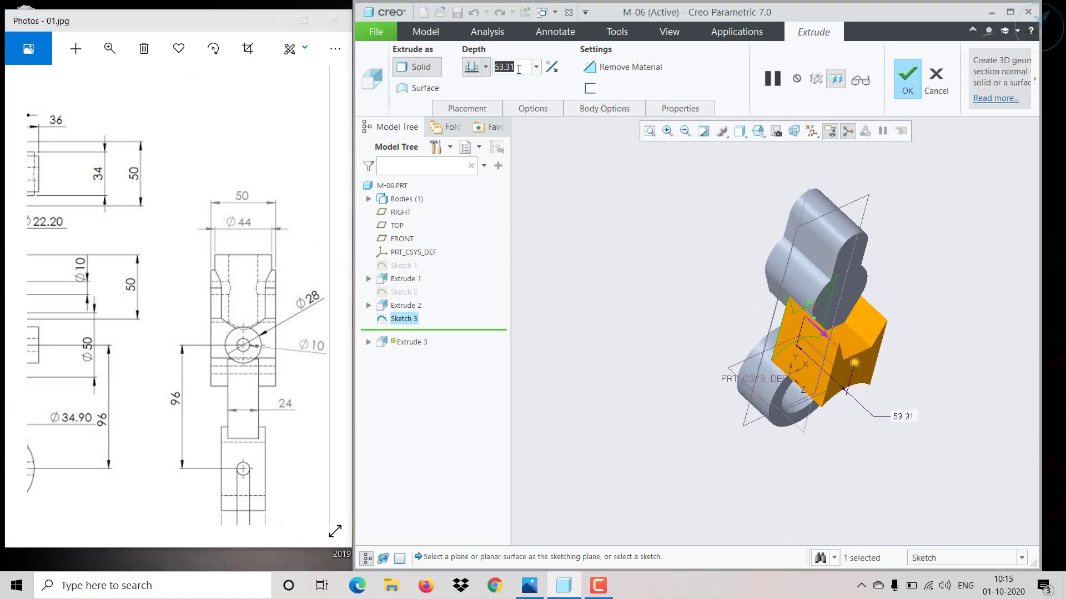
click(485, 66)
click(472, 107)
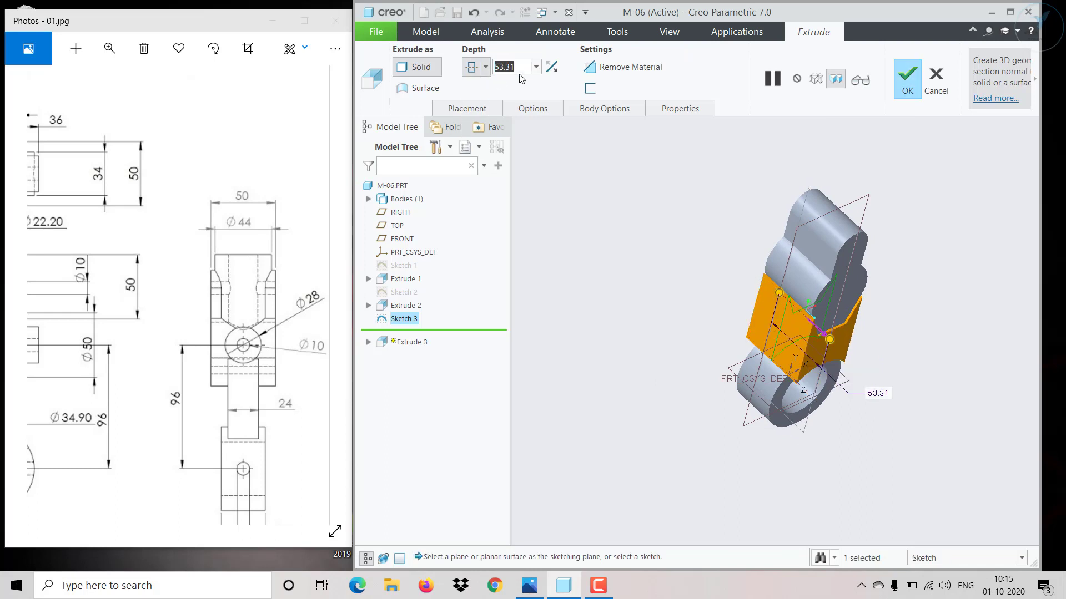
text(24)
key(Return)
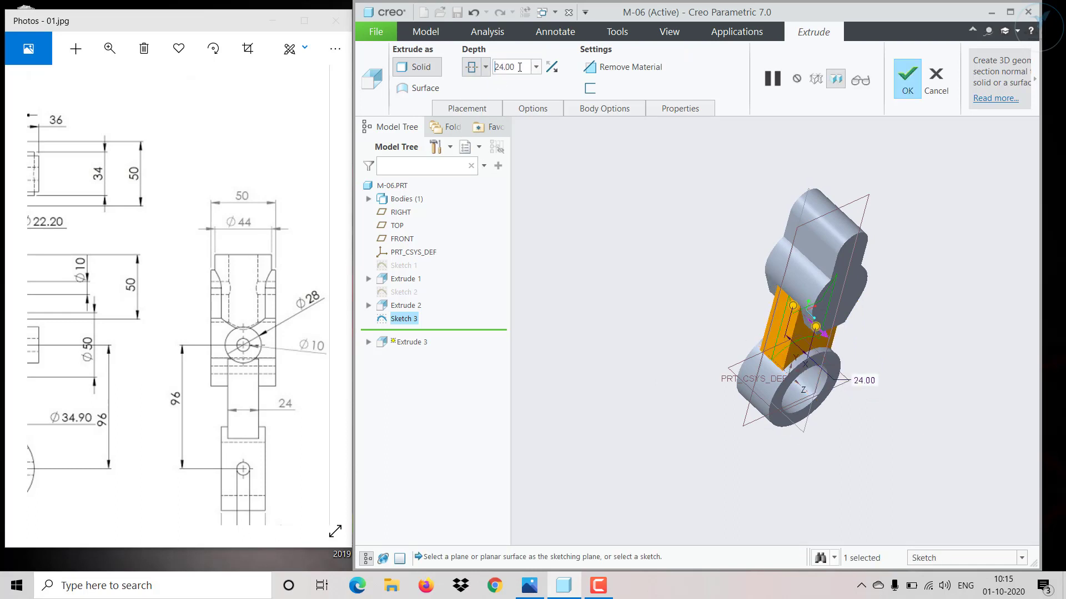
click(909, 84)
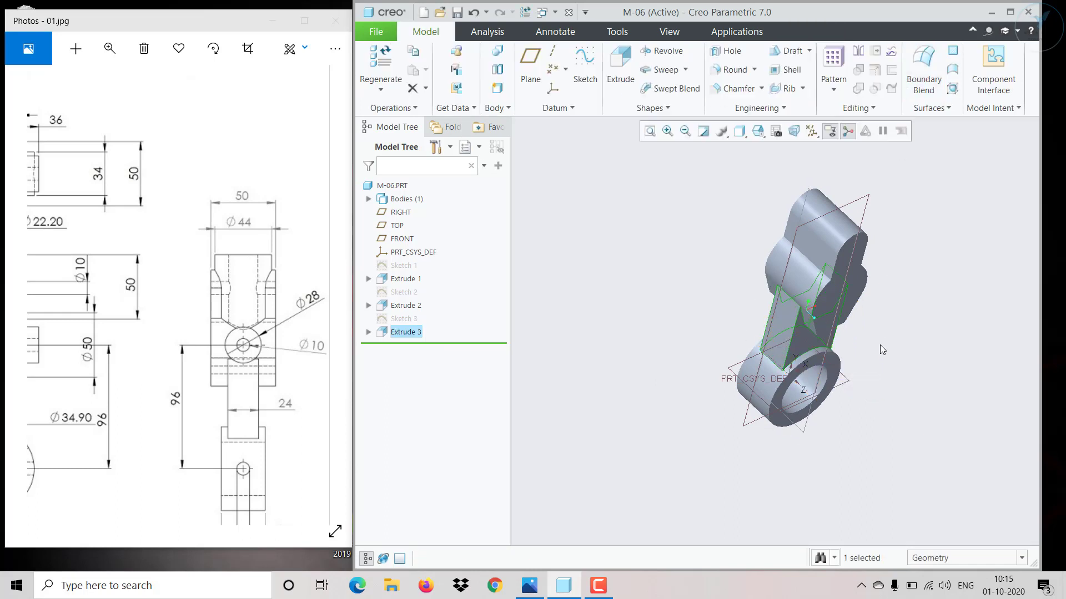
Start a sketch on the RIGHT plane and draw a circle about 38 mm in diameter centred on the vertical reference, over the upper body.
middle_drag(880, 346, 703, 483)
mouse_move(90, 380)
mouse_down()
mouse_move(217, 380)
mouse_move(224, 370)
mouse_up()
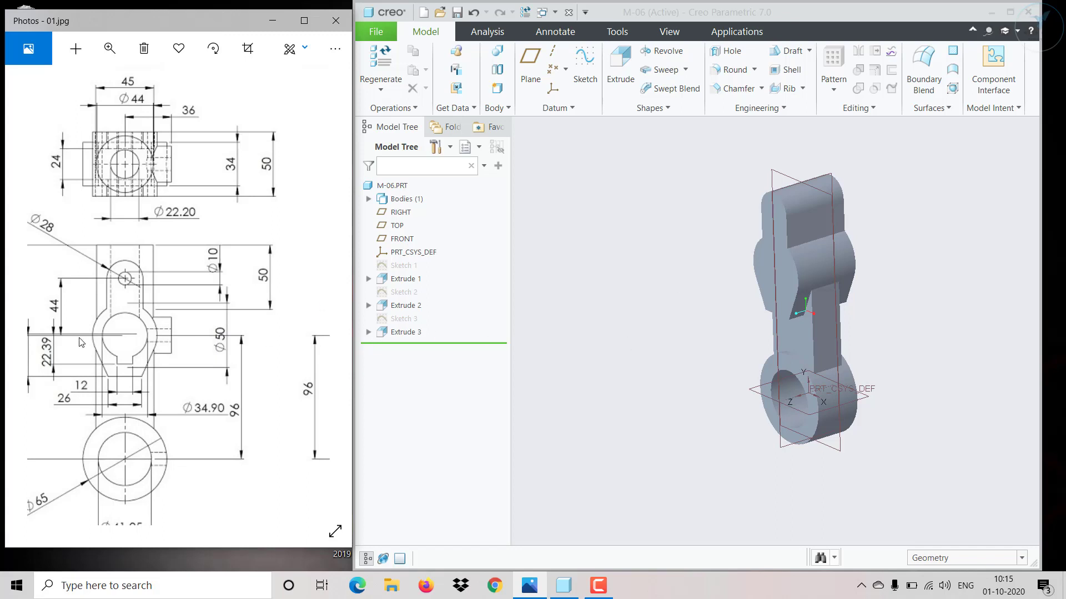
scroll(181, 333, right, 5)
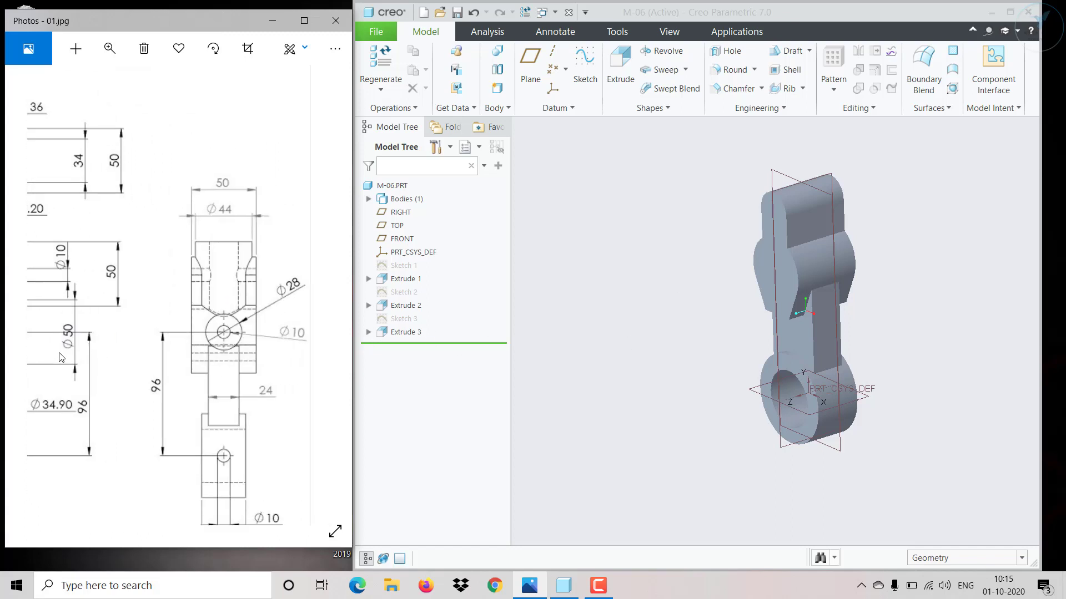
mouse_move(95, 350)
mouse_down()
mouse_move(81, 347)
mouse_move(100, 349)
mouse_up()
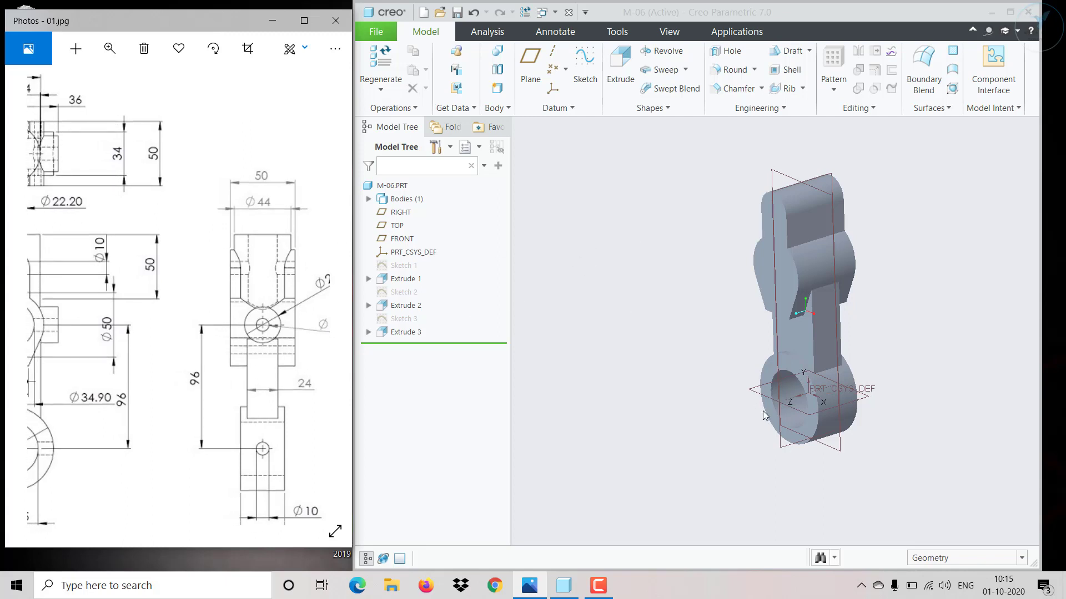
click(780, 442)
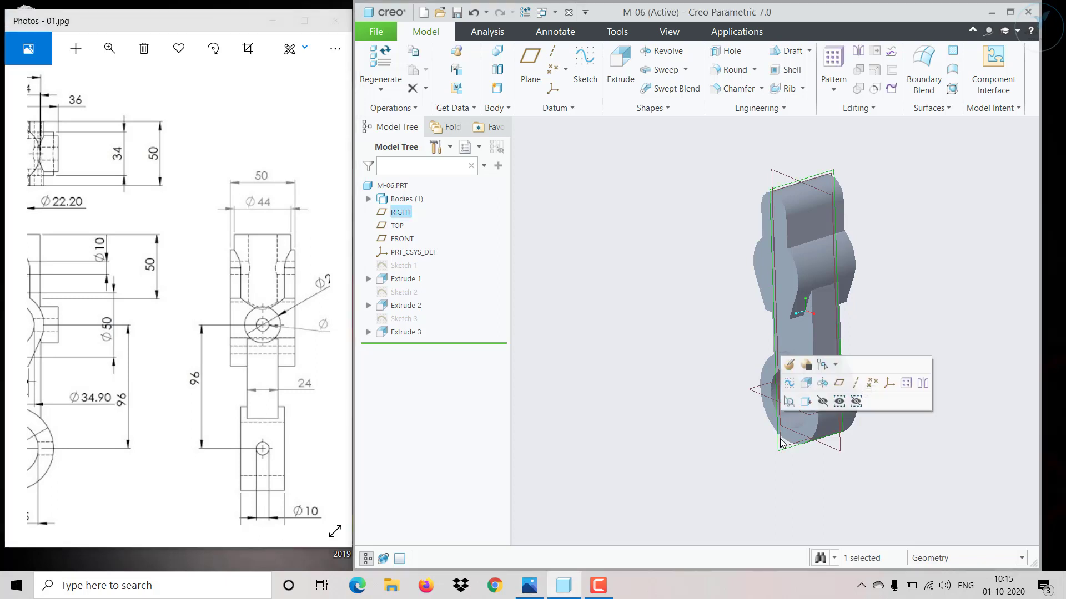
click(788, 401)
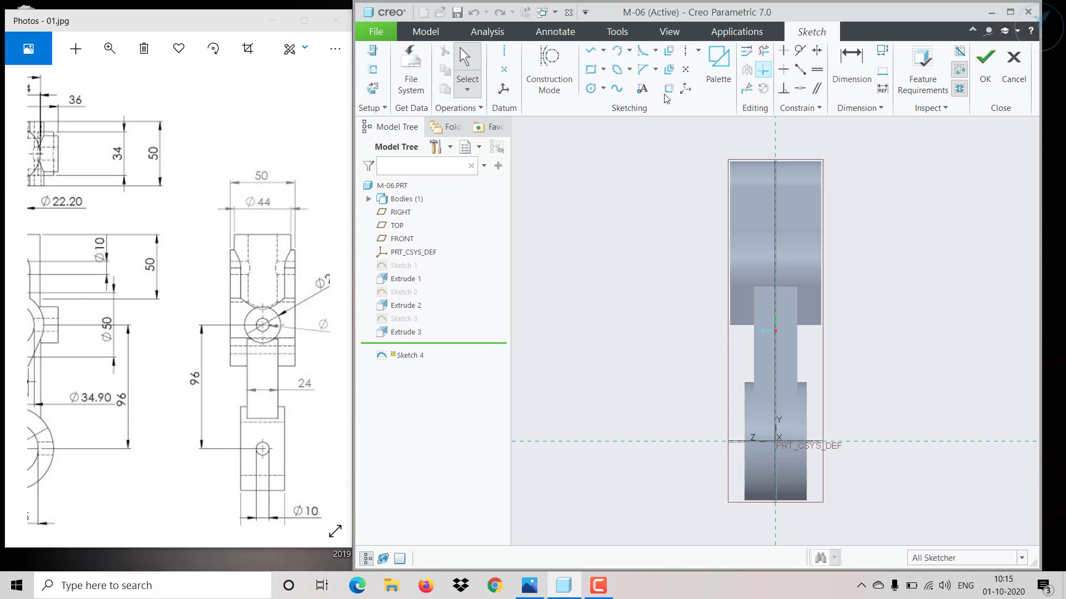
click(590, 88)
scroll(808, 297, up, 1)
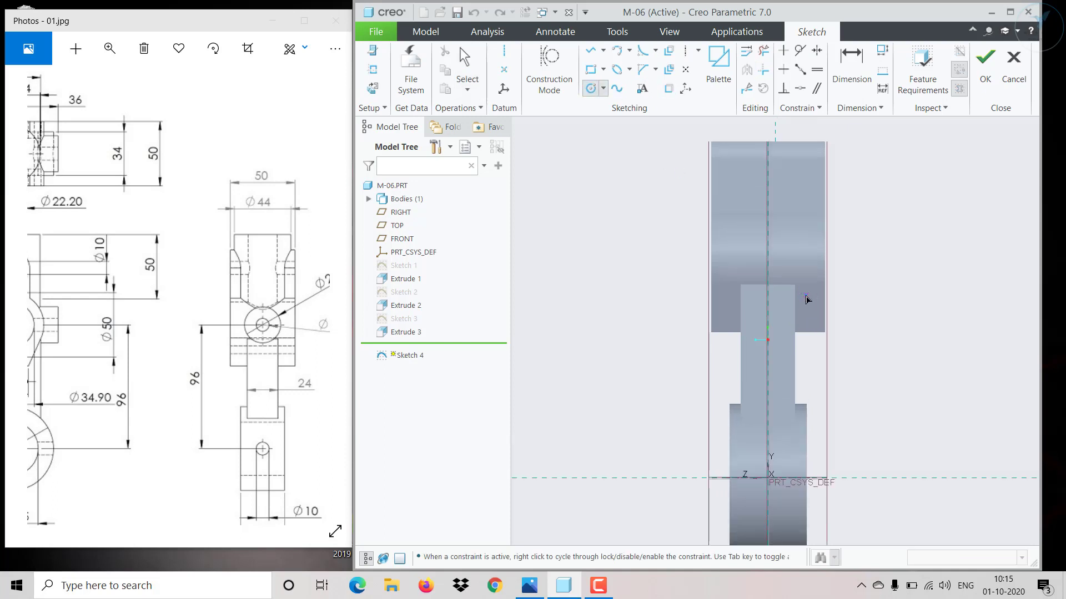
click(768, 299)
click(795, 271)
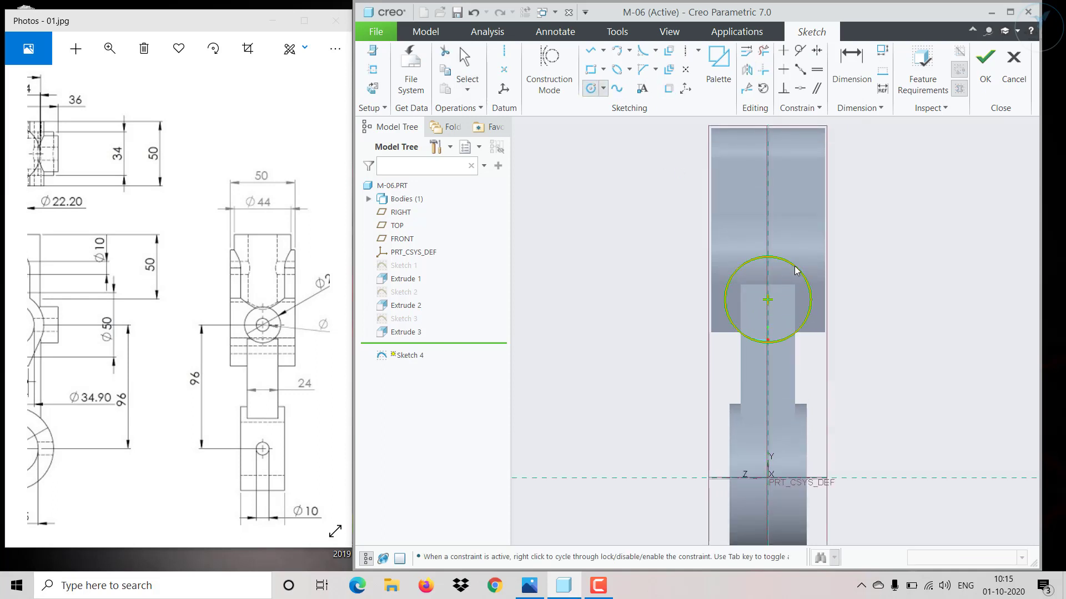
middle_click(795, 271)
Set the circle's diameter to 28 mm as given in the reference drawing.
drag(273, 334, 284, 323)
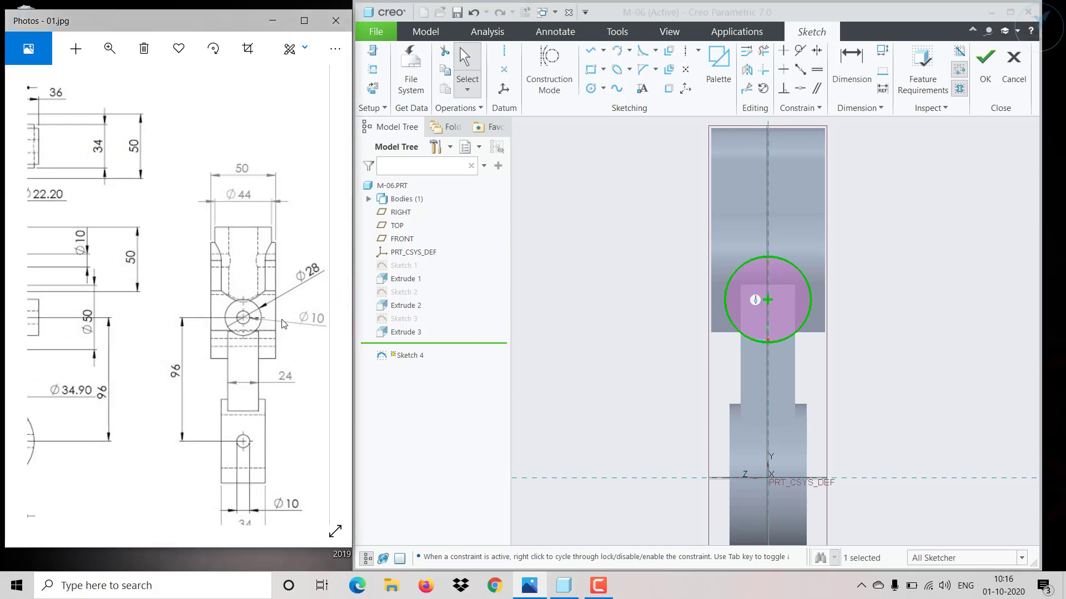
click(723, 300)
click(764, 268)
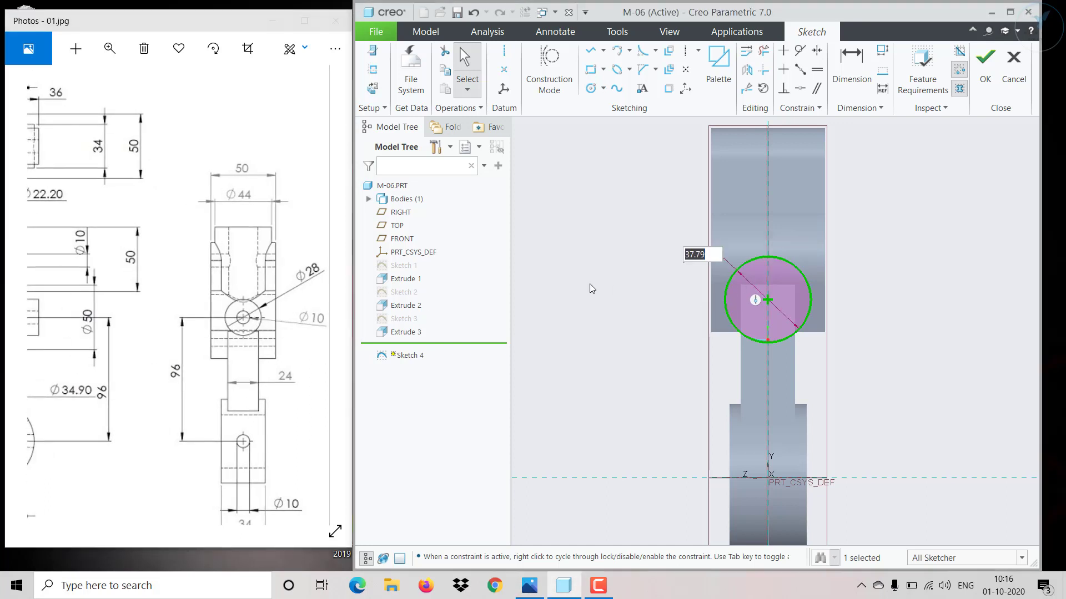
text(28)
key(Return)
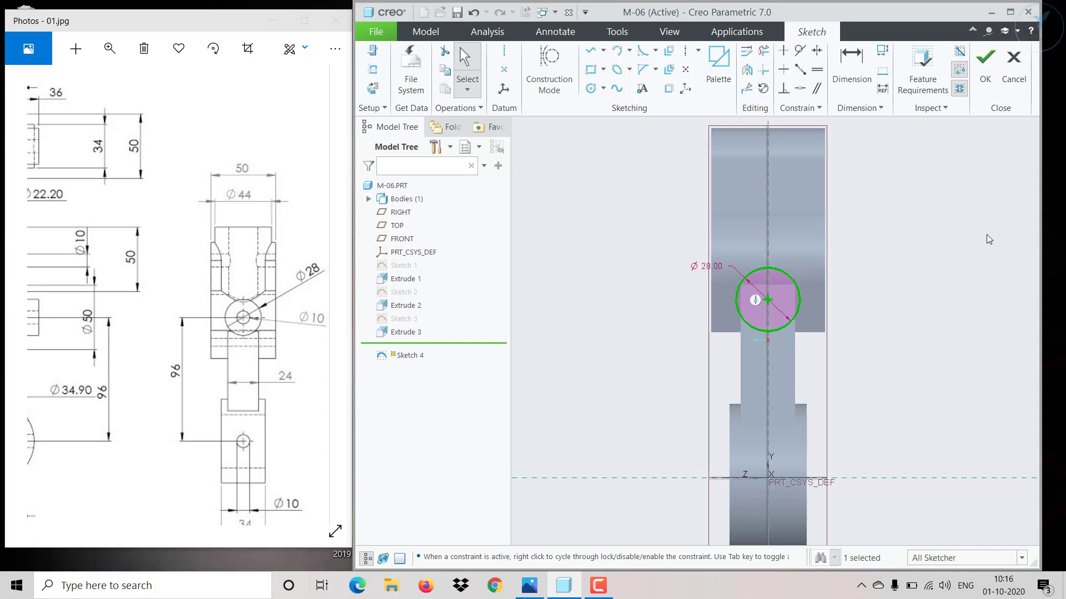
Dimension the circle's centre 96 mm above the horizontal reference through the ring's centre and finish the sketch.
click(841, 90)
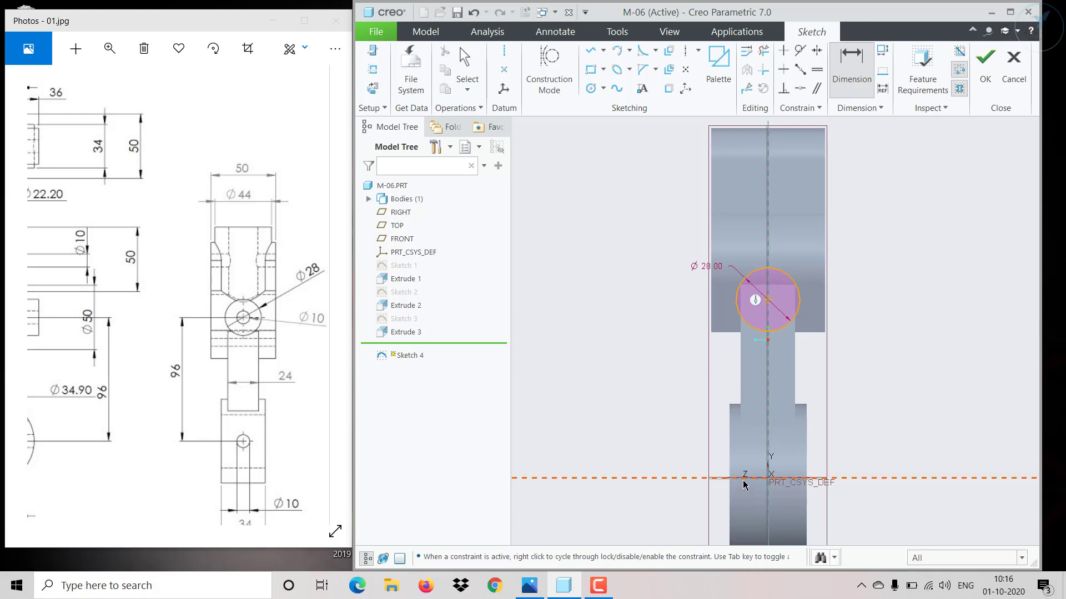
middle_click(679, 333)
text(96)
key(Return)
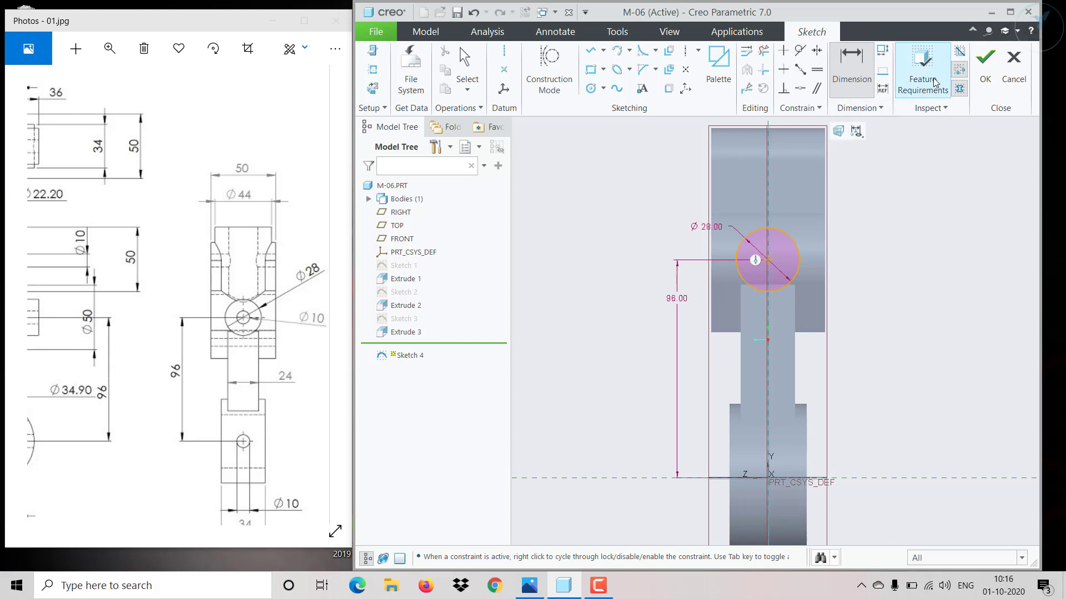
click(985, 73)
Extrude the 28 mm circle symmetrically to a total depth of 72 mm, adding material instead of removing it, to form the side bosses.
mouse_move(175, 357)
mouse_down()
mouse_move(203, 376)
mouse_move(259, 388)
mouse_move(199, 409)
mouse_move(147, 447)
mouse_up()
scroll(147, 447, right, 3)
scroll(147, 447, down, 2)
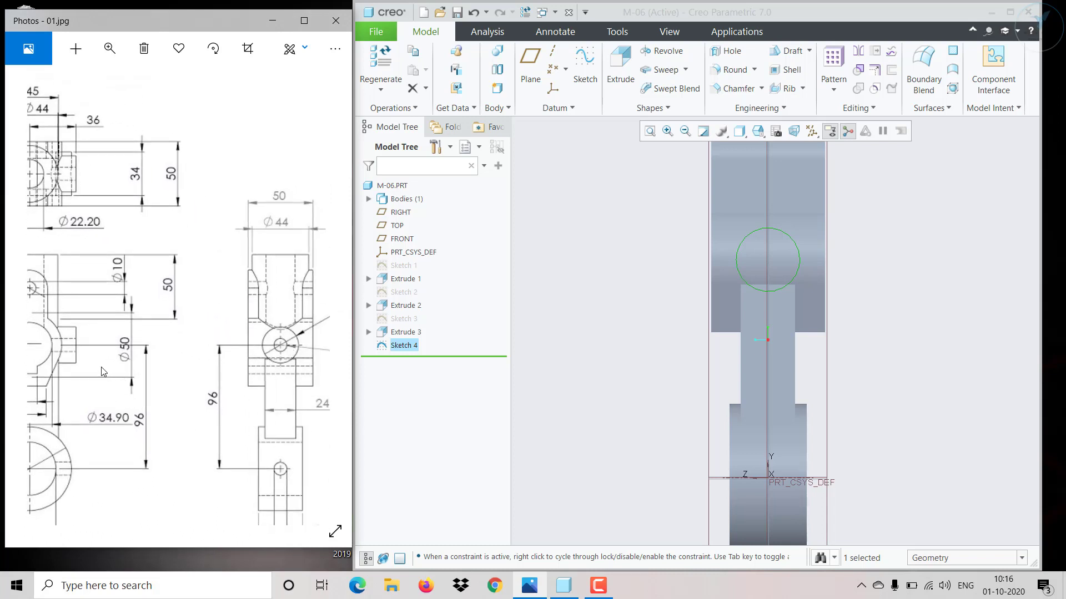
scroll(57, 389, left, 3)
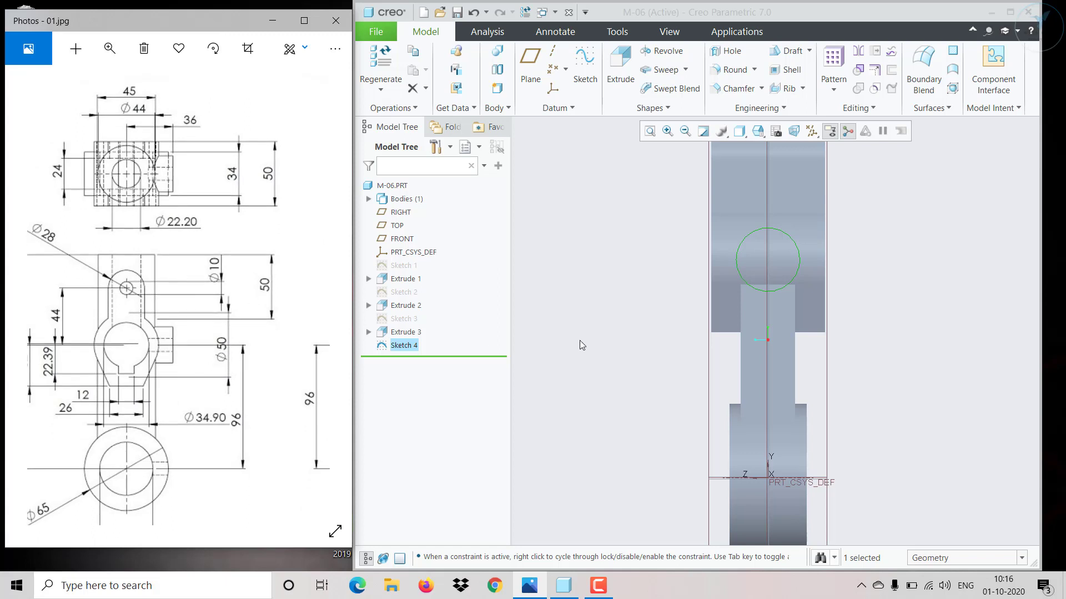
middle_drag(654, 343, 702, 360)
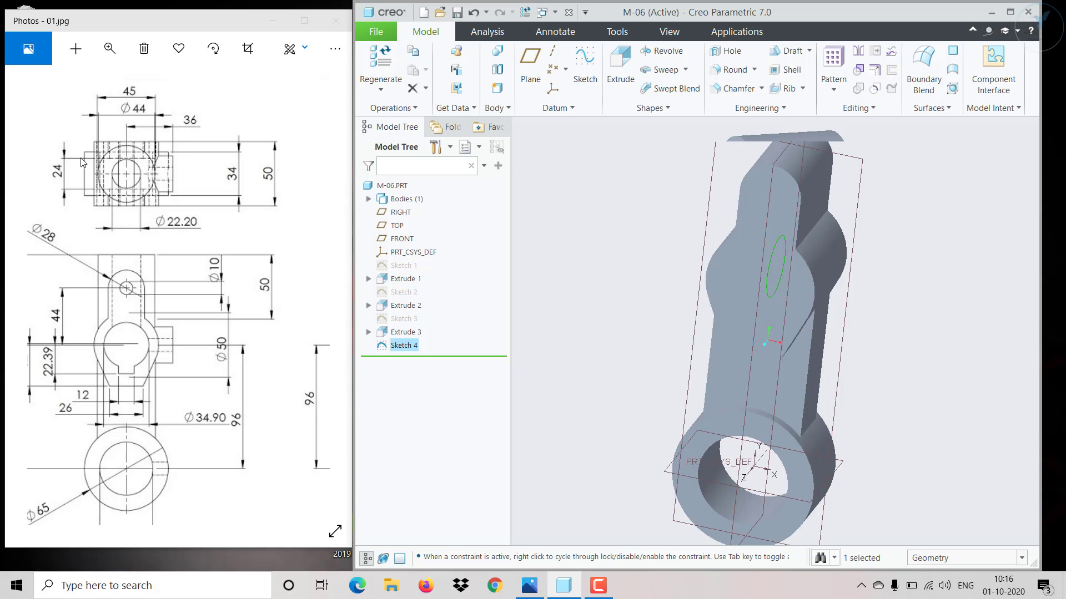
click(620, 78)
middle_drag(594, 261, 585, 271)
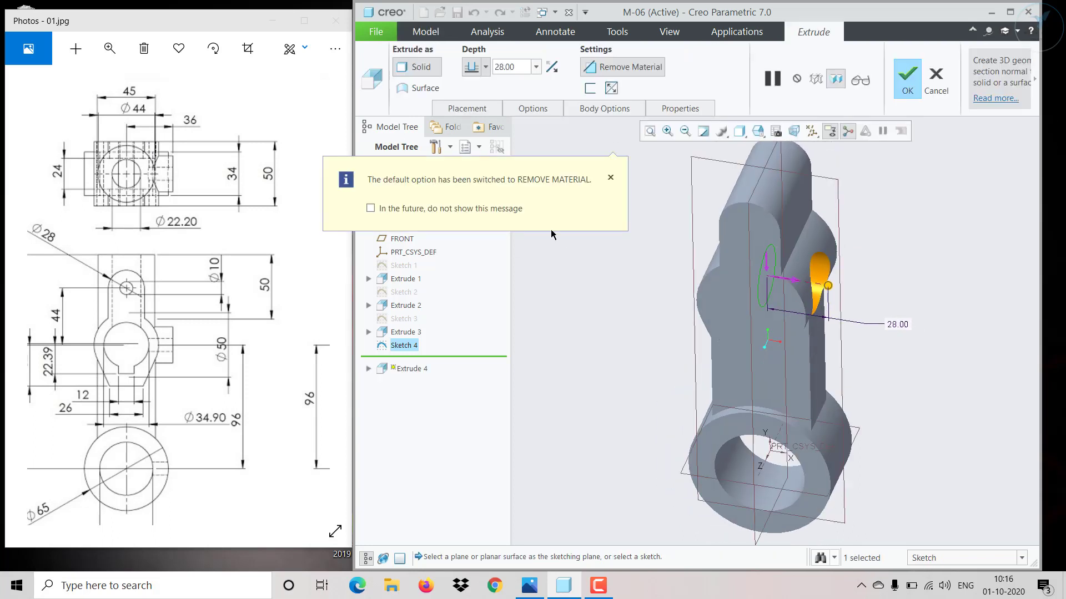
click(594, 68)
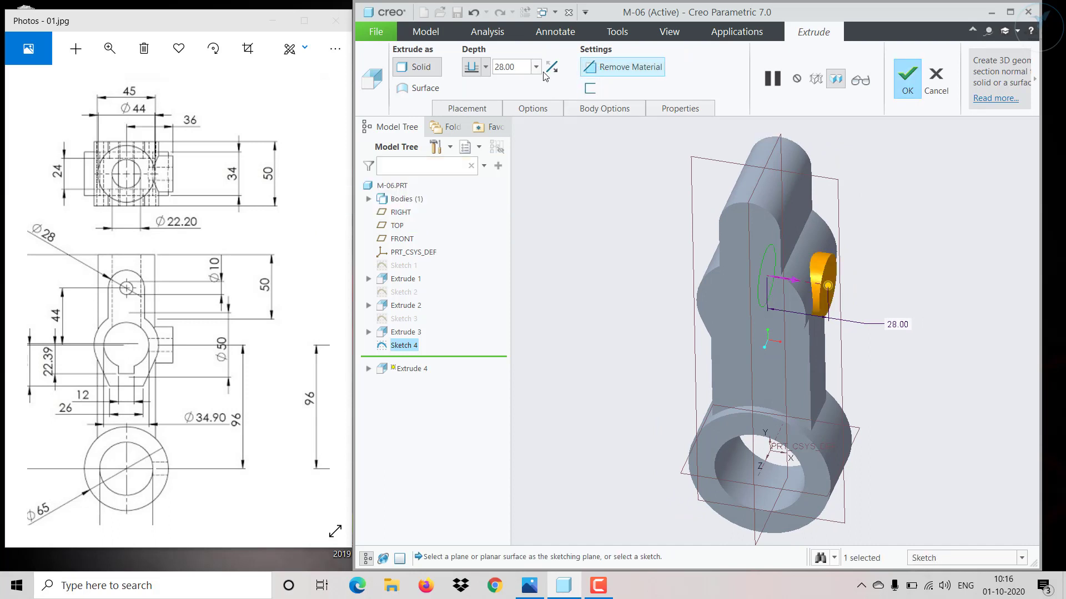
click(485, 66)
click(471, 106)
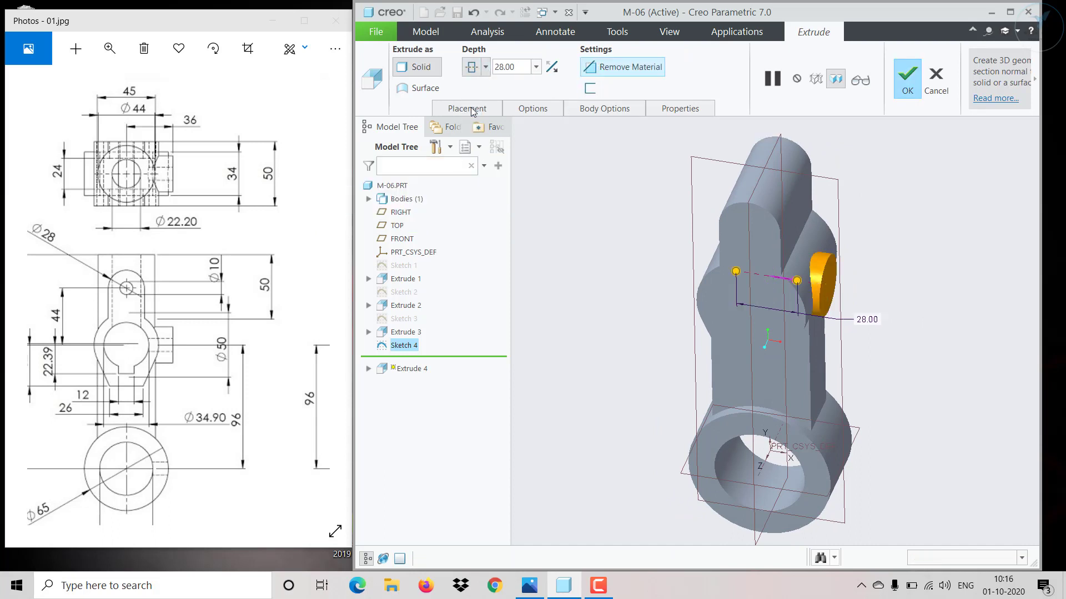
click(515, 68)
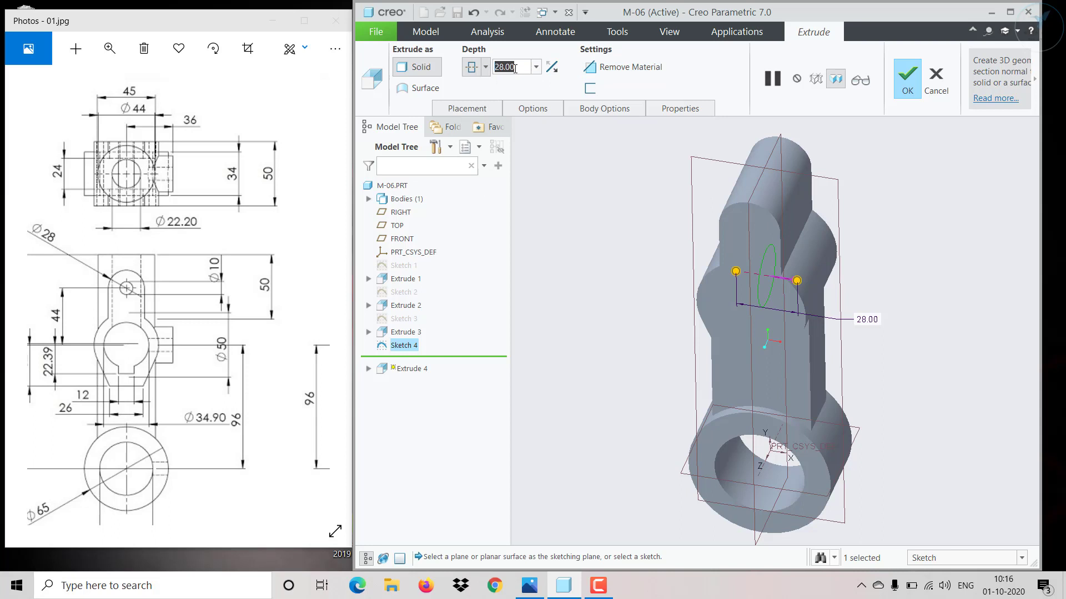
text(72)
key(Return)
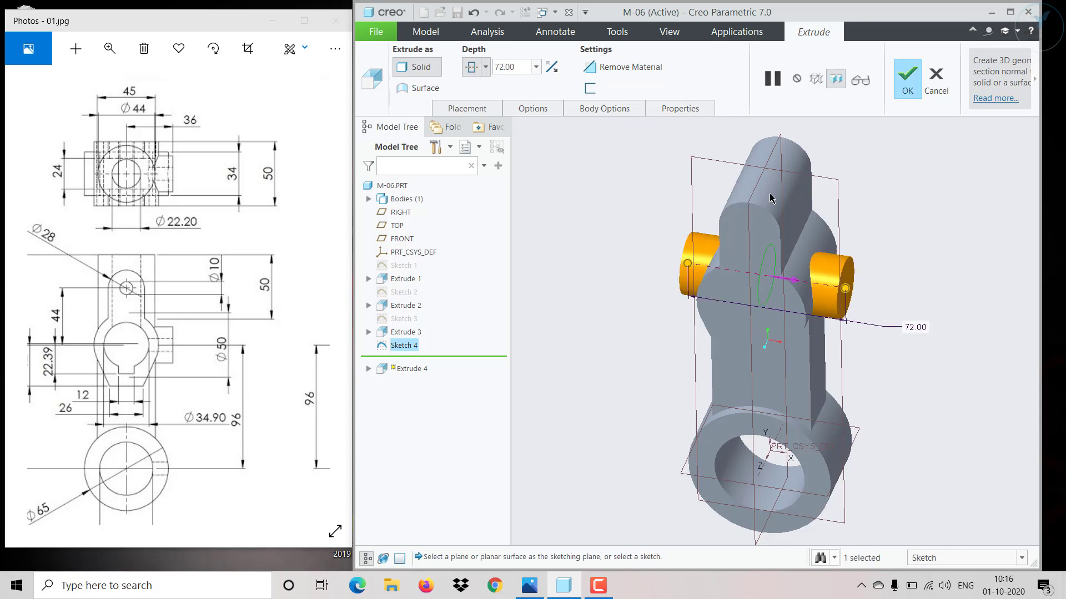
middle_drag(860, 221, 882, 133)
click(906, 78)
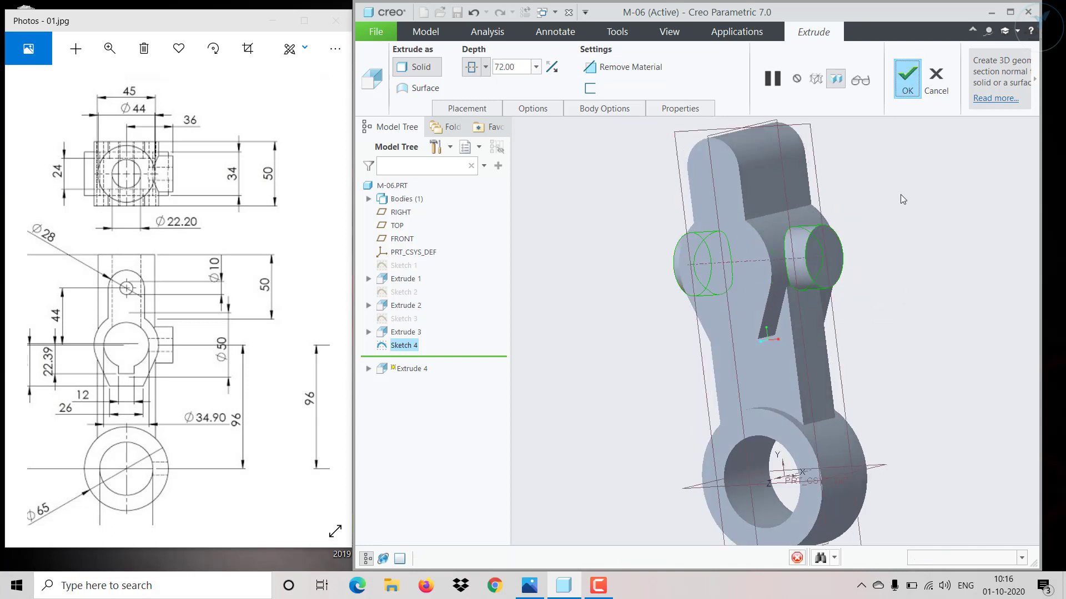
mouse_move(879, 265)
middle_down()
mouse_move(863, 303)
mouse_move(875, 305)
mouse_move(861, 300)
middle_up()
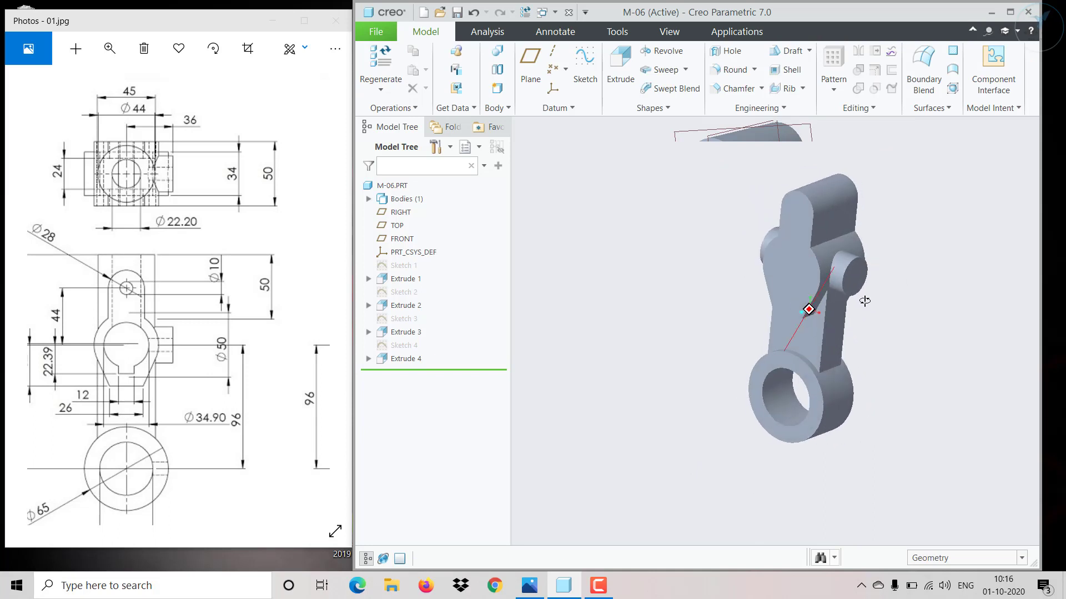
drag(165, 362, 123, 257)
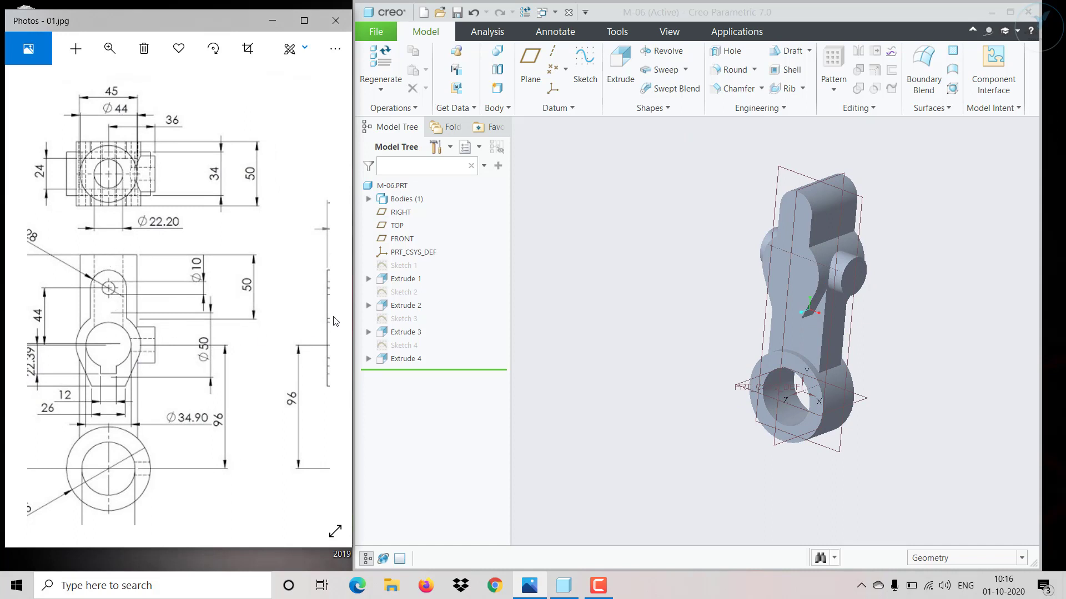
mouse_move(667, 389)
middle_down()
mouse_move(692, 376)
mouse_move(669, 387)
mouse_move(656, 377)
middle_up()
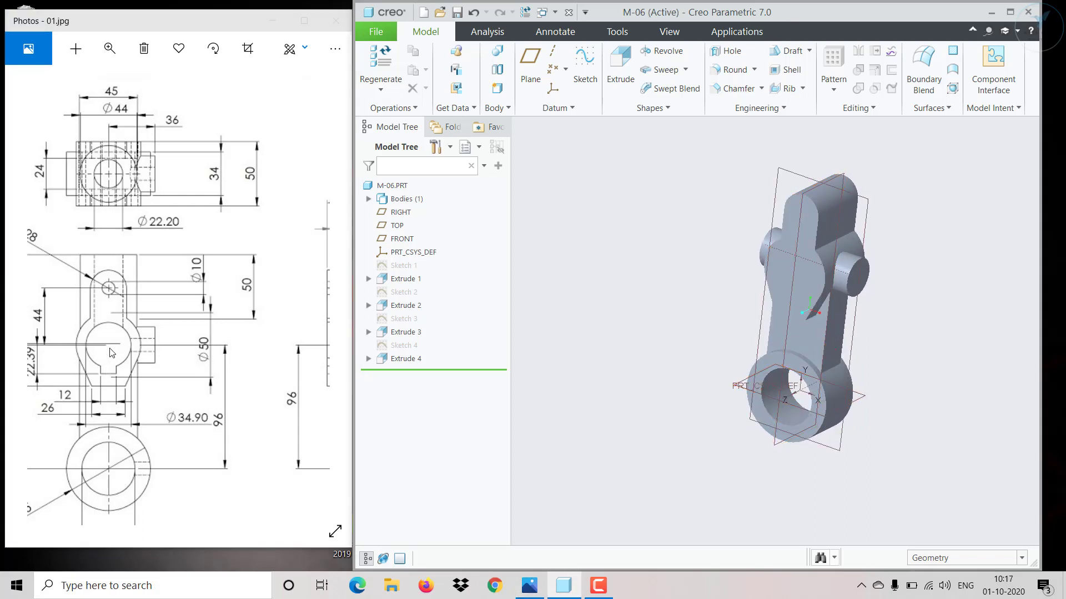
click(530, 67)
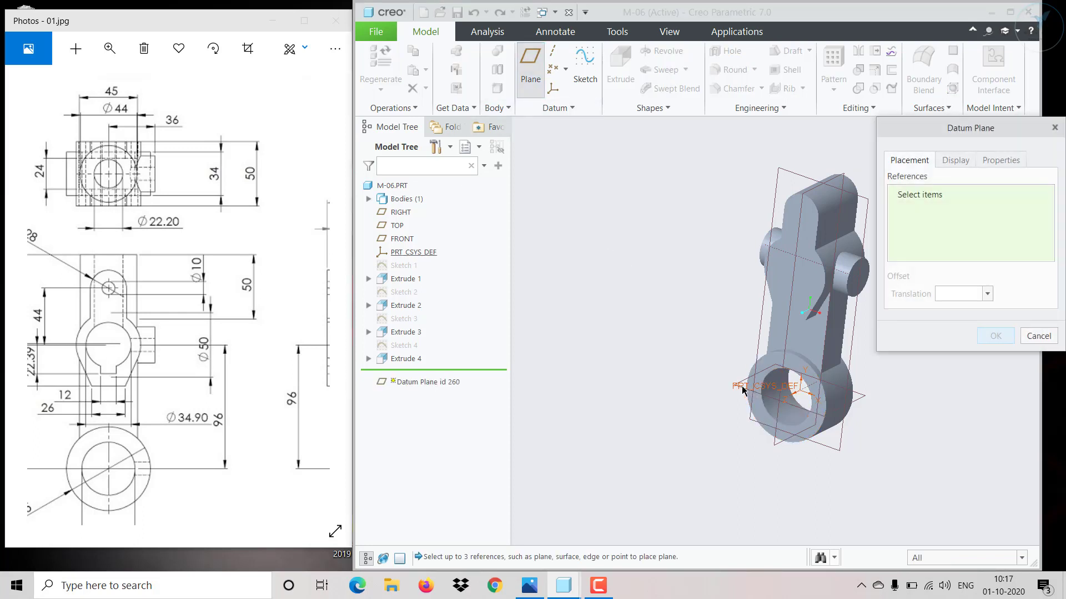
click(398, 240)
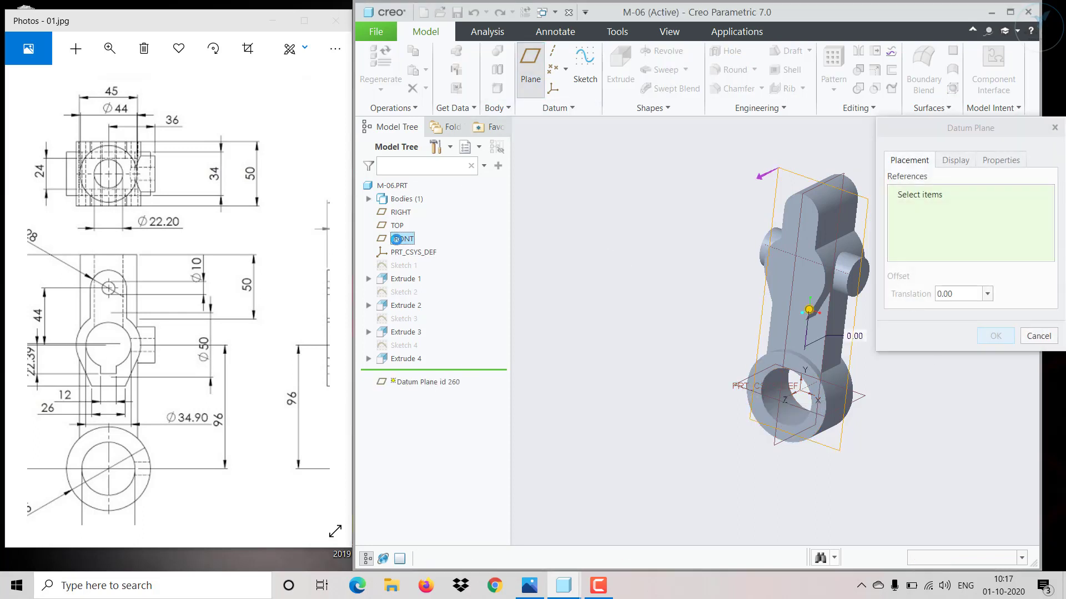
click(1038, 337)
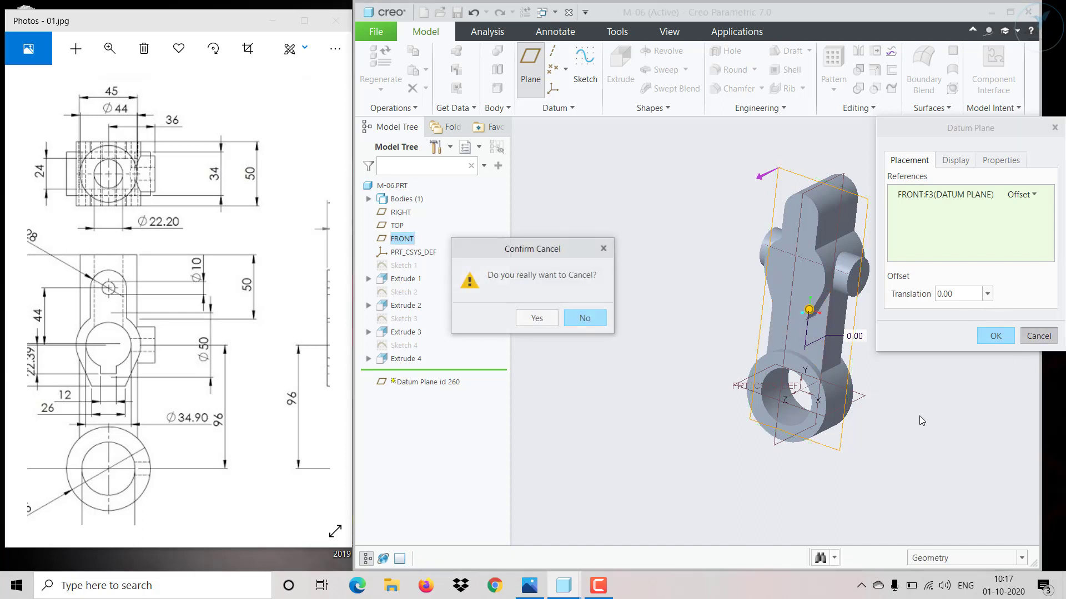
click(536, 318)
Create a datum plane offset 96 mm upward from the TOP plane.
scroll(683, 413, down, 4)
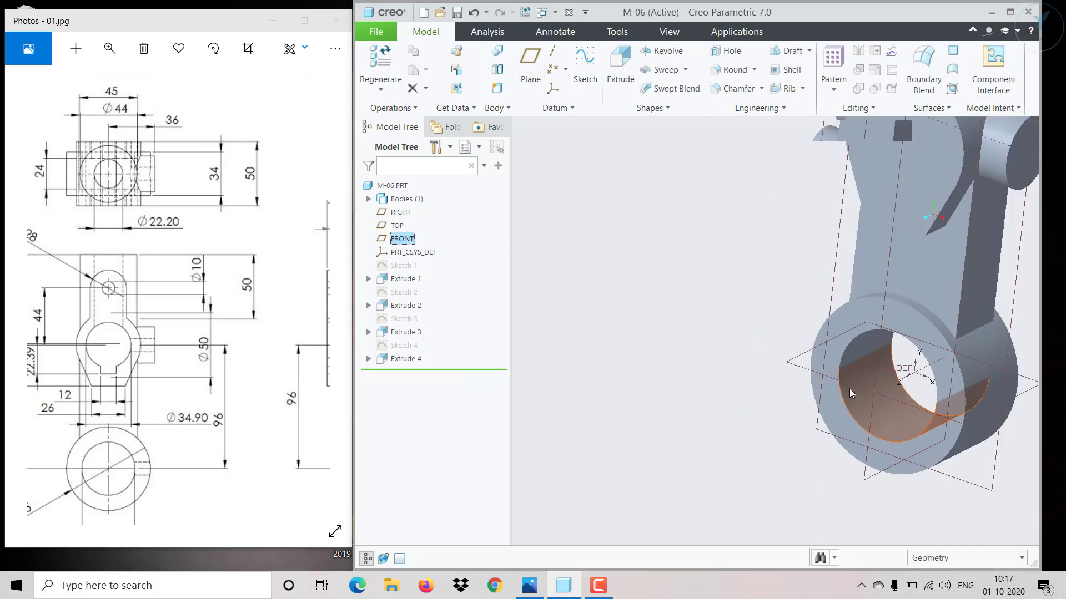
click(803, 373)
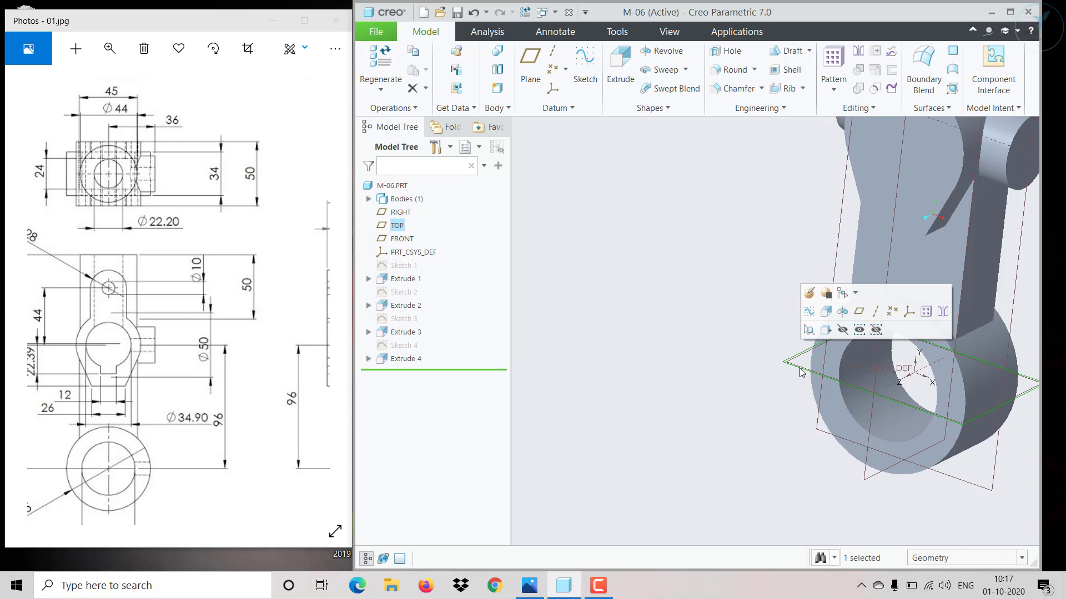
click(858, 314)
scroll(716, 369, up, 4)
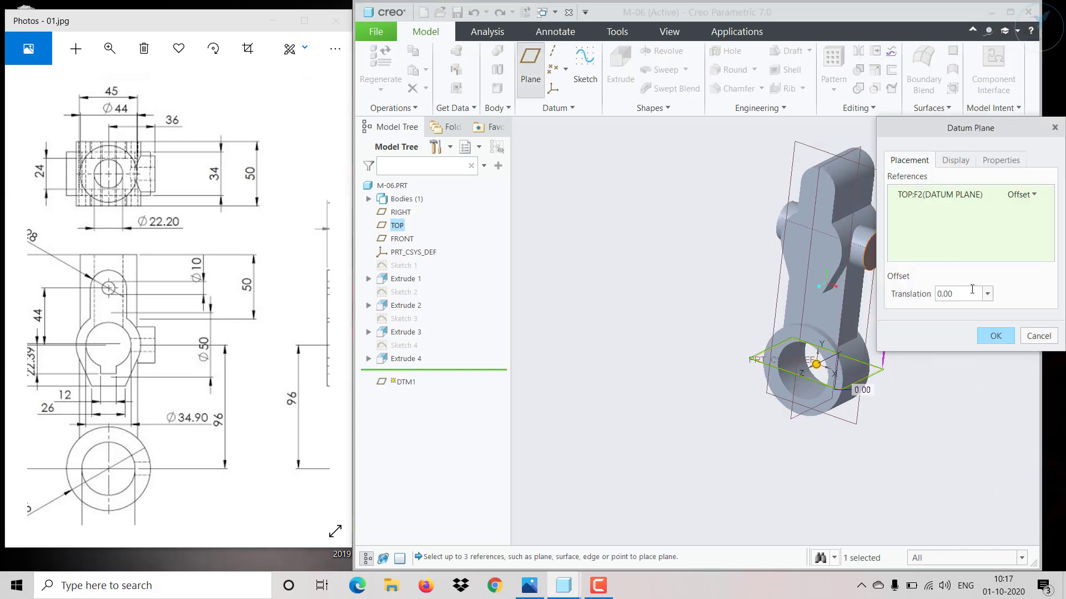
text(96)
key(Return)
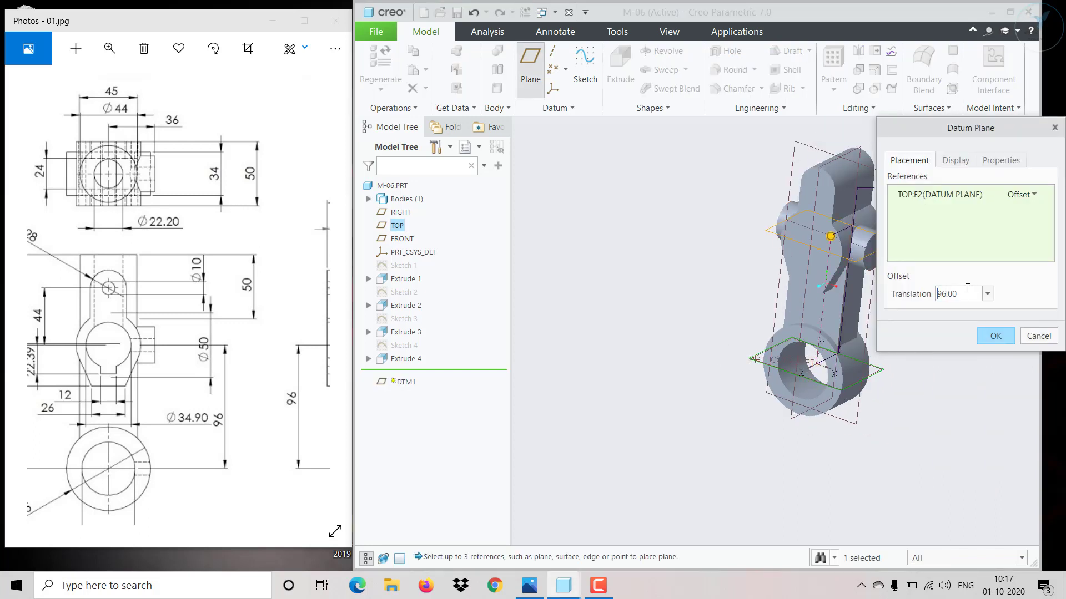
click(997, 339)
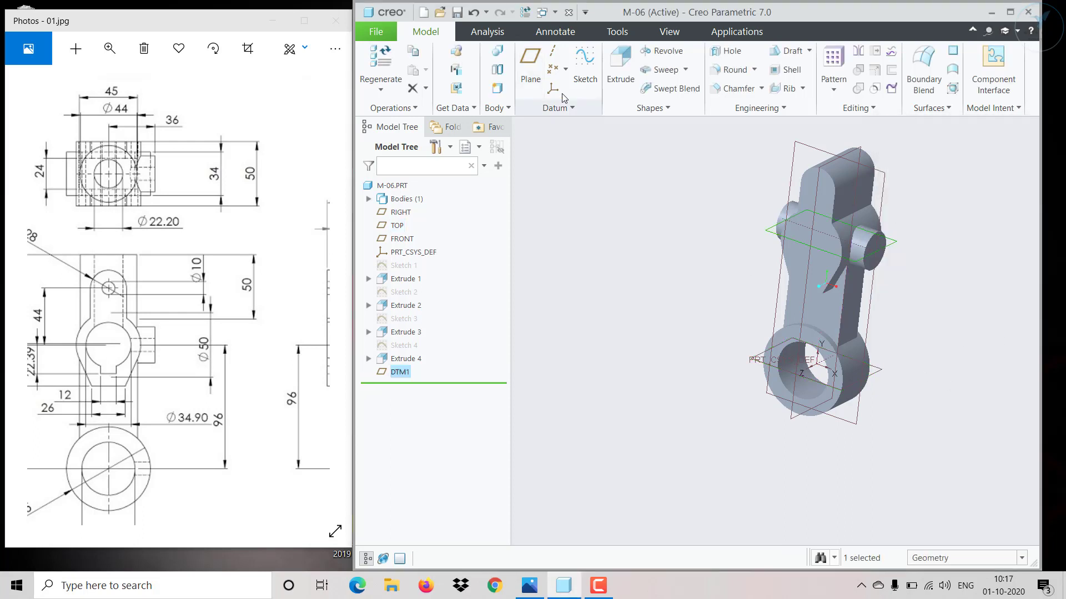
Start a sketch on the 96 mm offset plane and draw a circle about 41 mm in diameter centred on the origin.
click(583, 71)
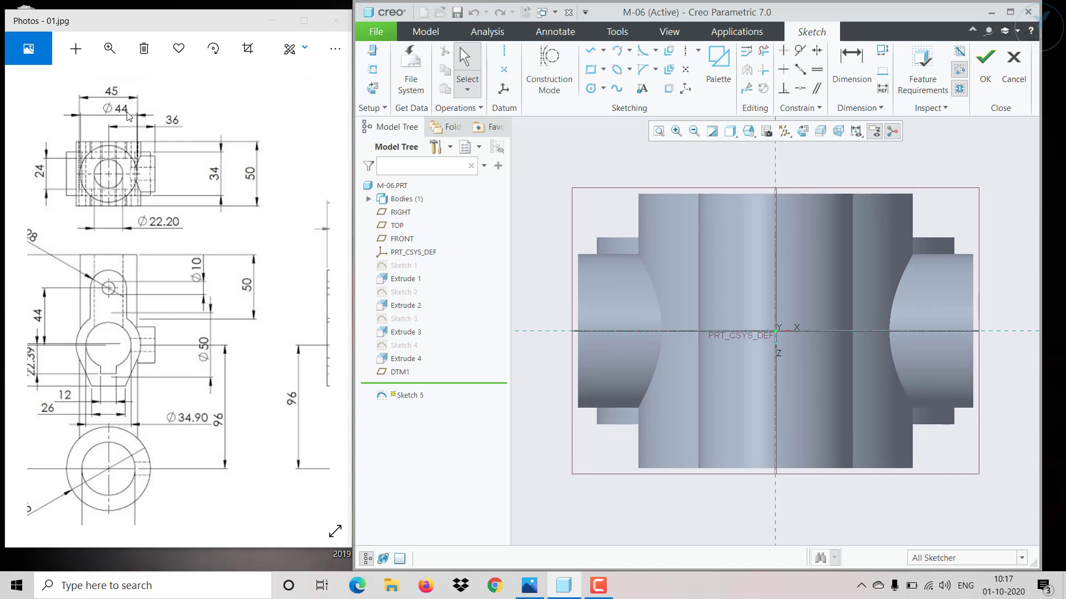
click(590, 88)
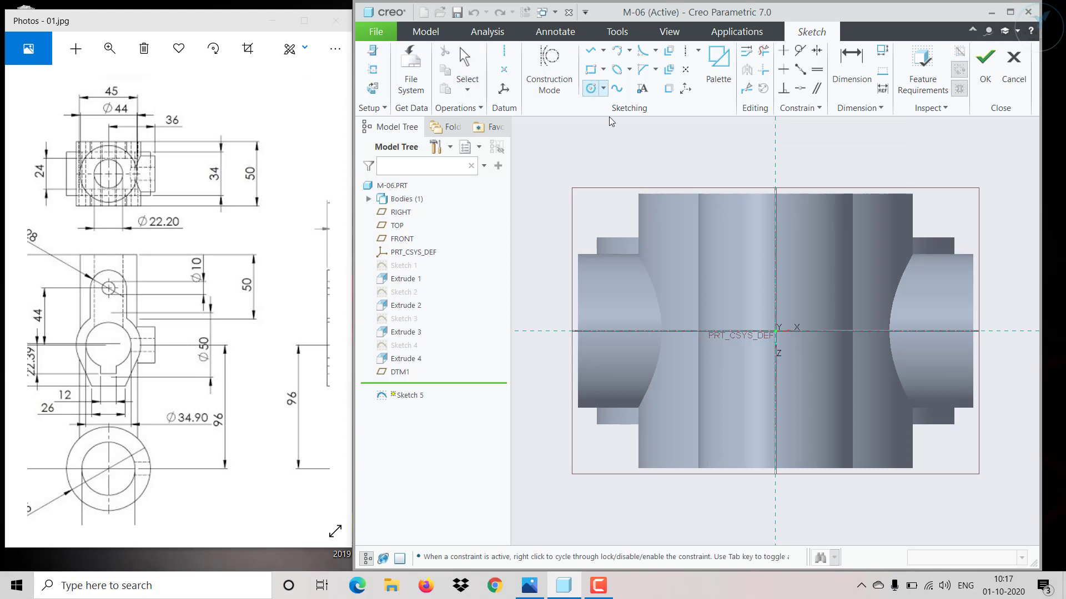
click(779, 335)
click(840, 243)
middle_click(855, 258)
click(859, 259)
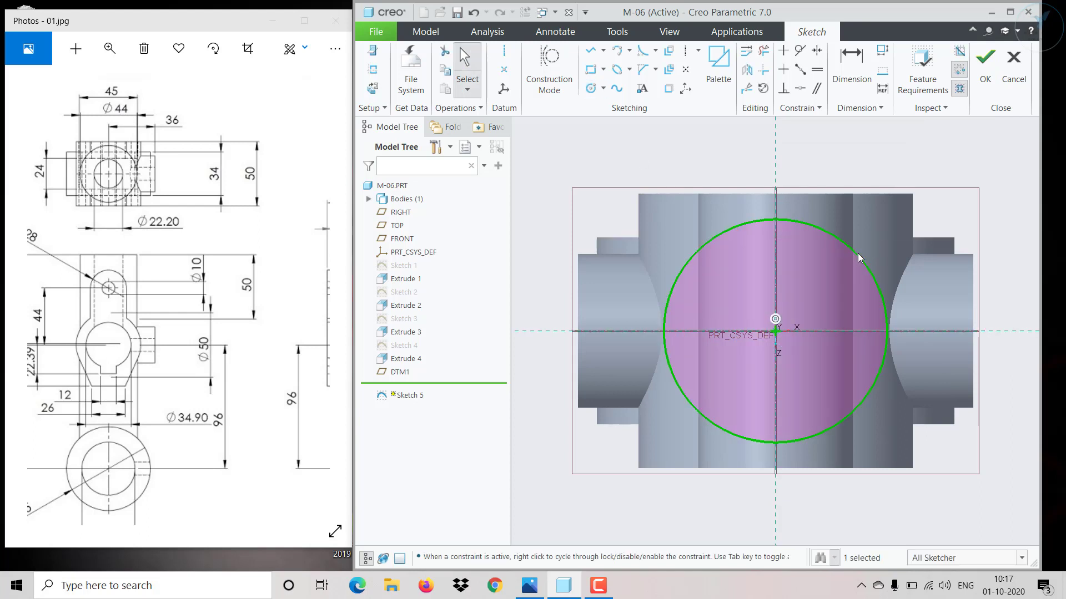
Set the circle's diameter to 44 mm and finish the sketch.
click(900, 215)
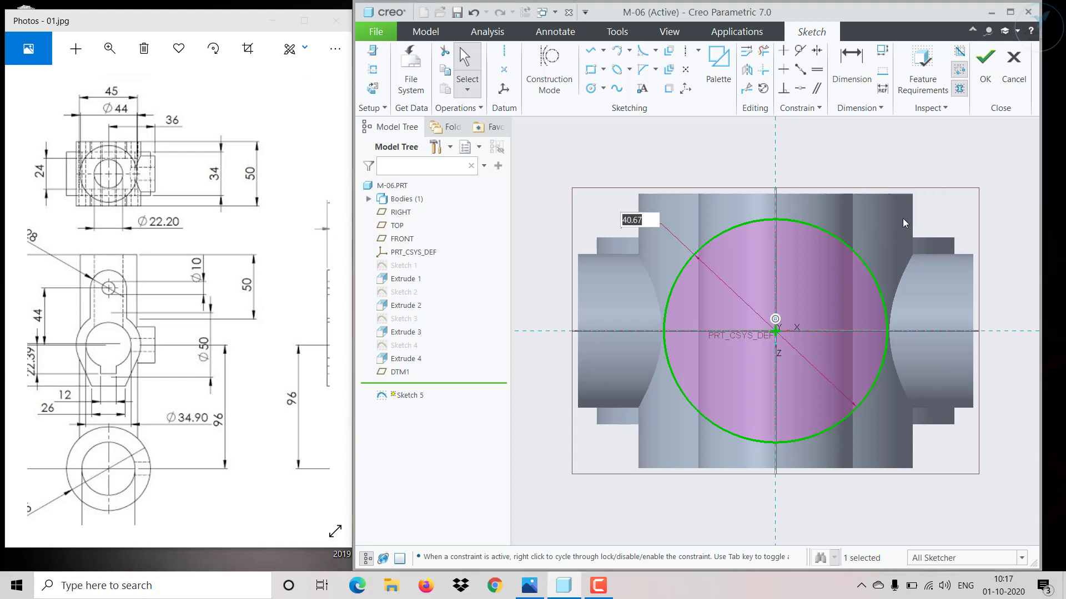
text(44)
key(Return)
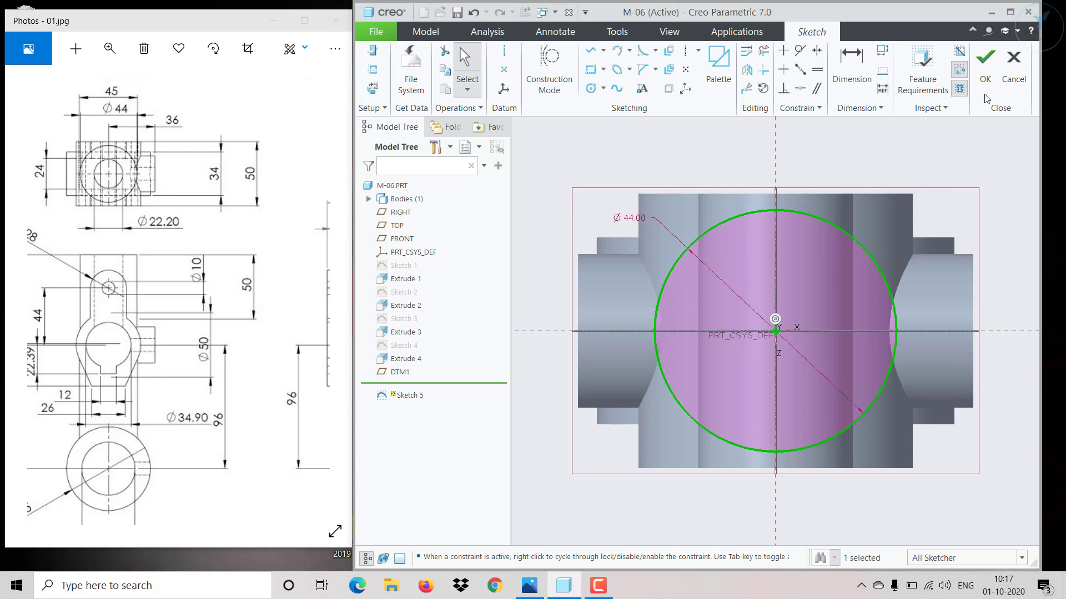
click(985, 66)
Extrude the 44 mm circle 69 mm upward as a solid cylinder, adding material instead of removing it.
middle_drag(791, 421, 755, 351)
drag(170, 346, 224, 328)
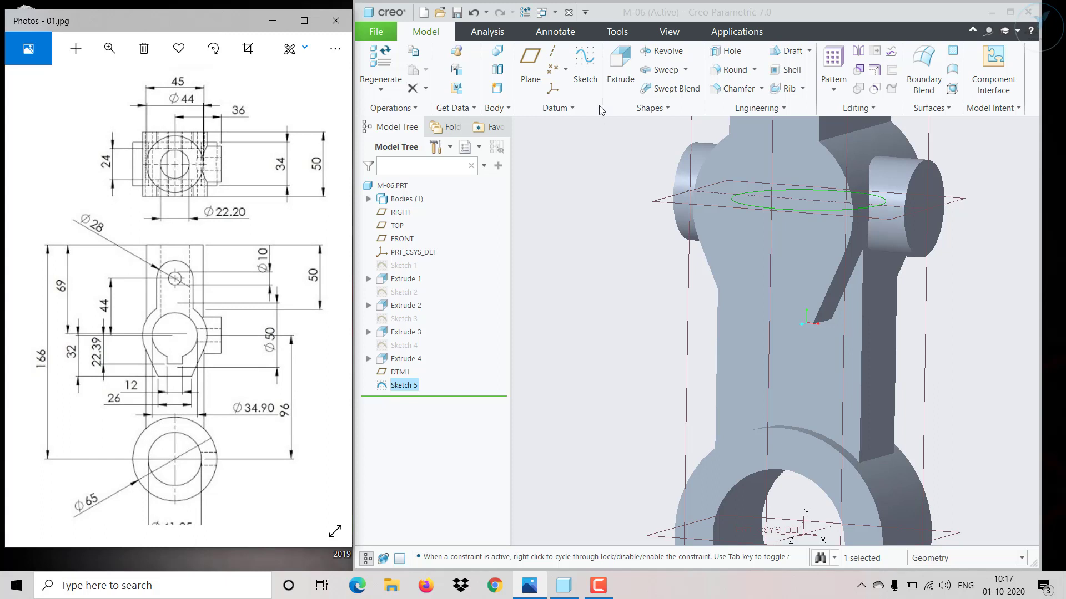
click(616, 73)
click(616, 72)
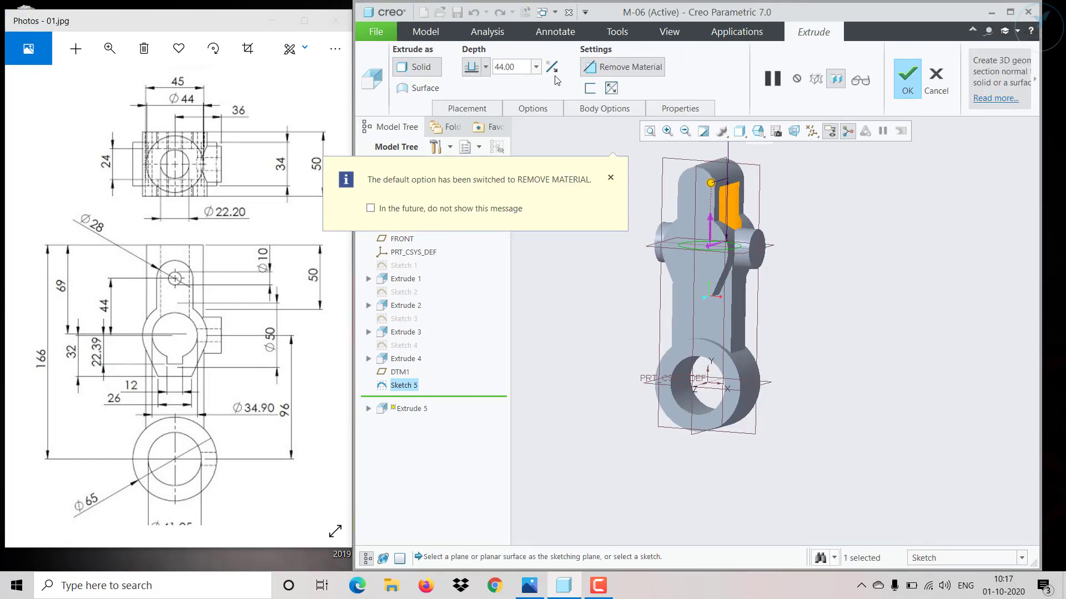
click(523, 68)
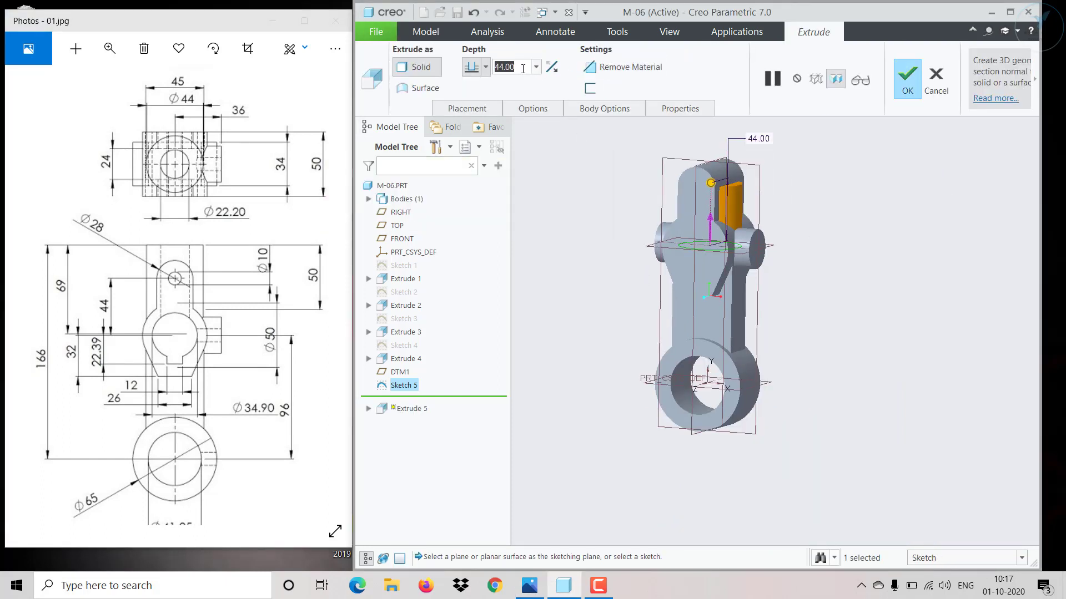
text(69)
key(Return)
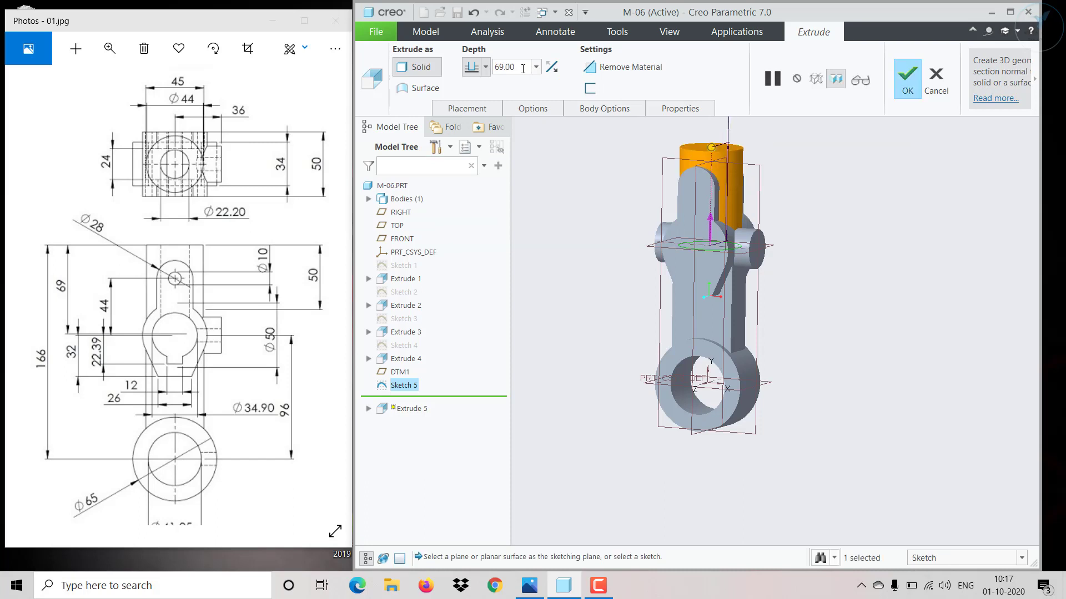
click(903, 93)
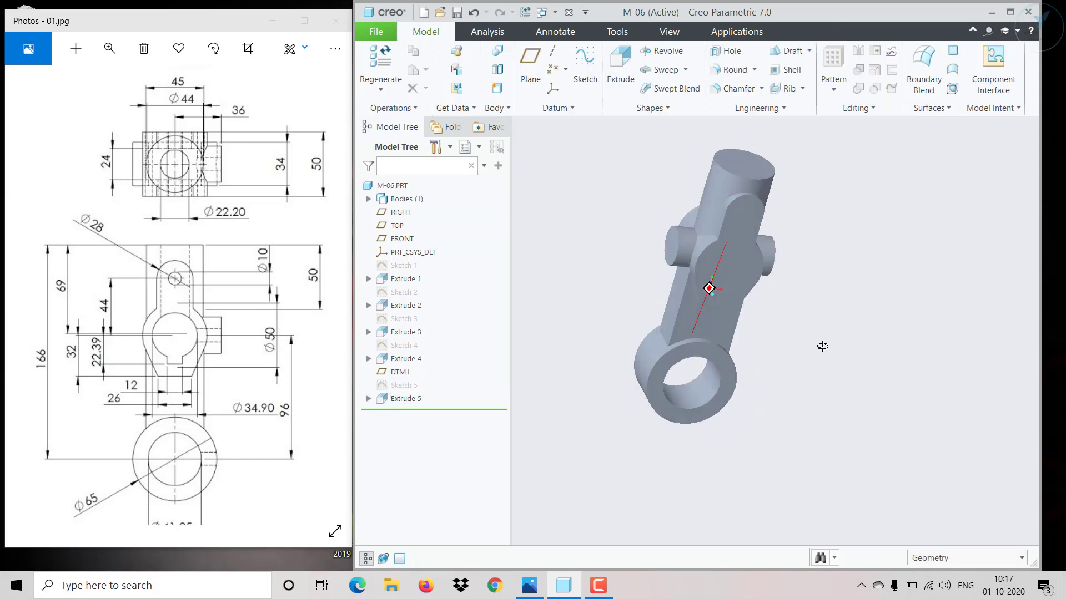
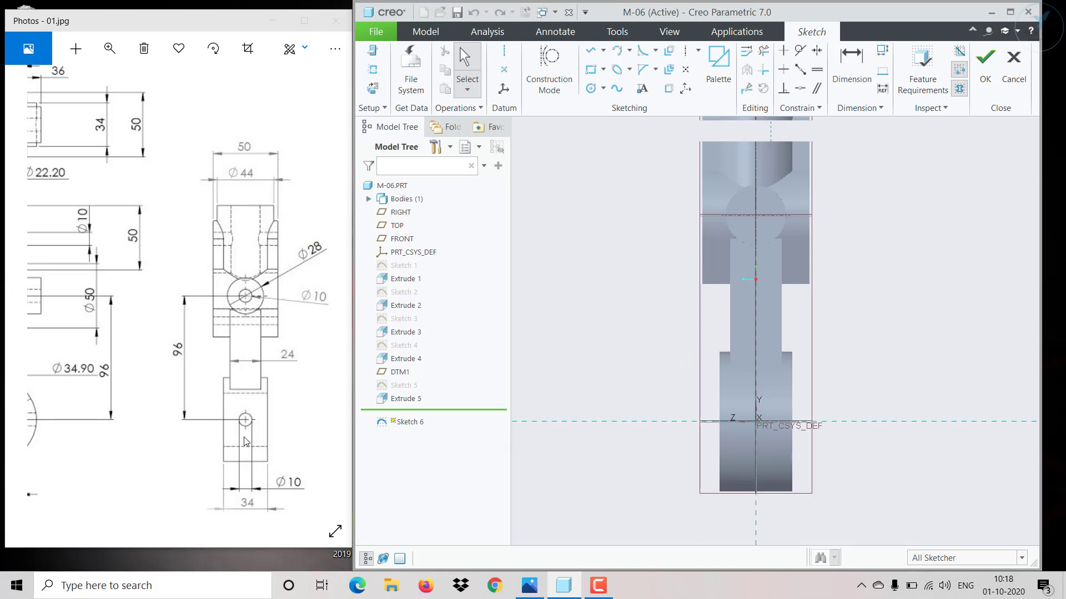
In the side-view sketch, draw a circle about 14 mm in diameter centred on the origin of the lower ring.
drag(258, 453, 312, 446)
click(591, 88)
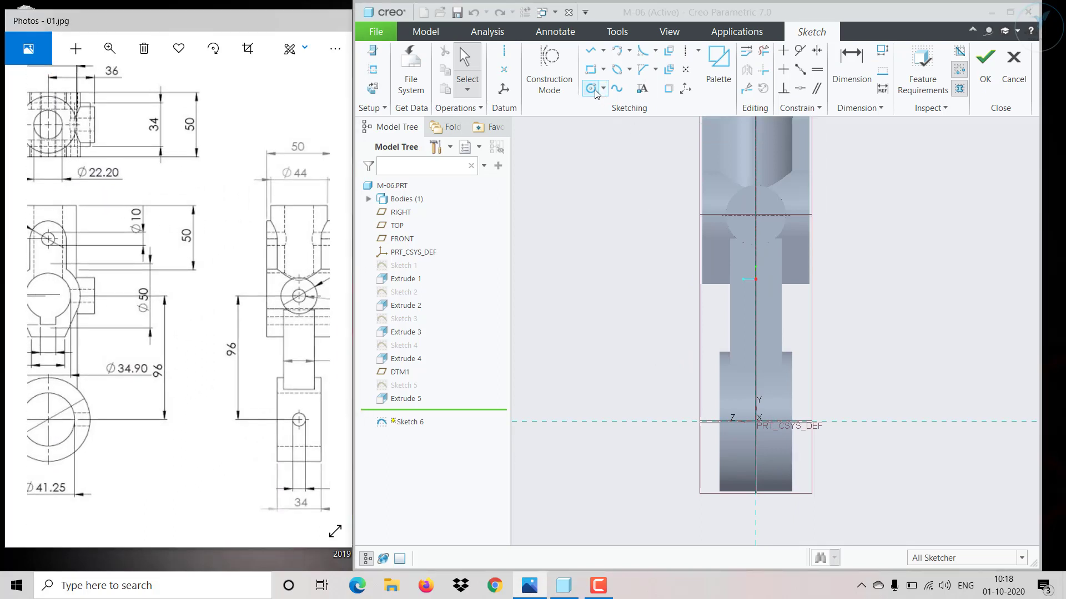
click(756, 423)
click(769, 418)
middle_click(770, 416)
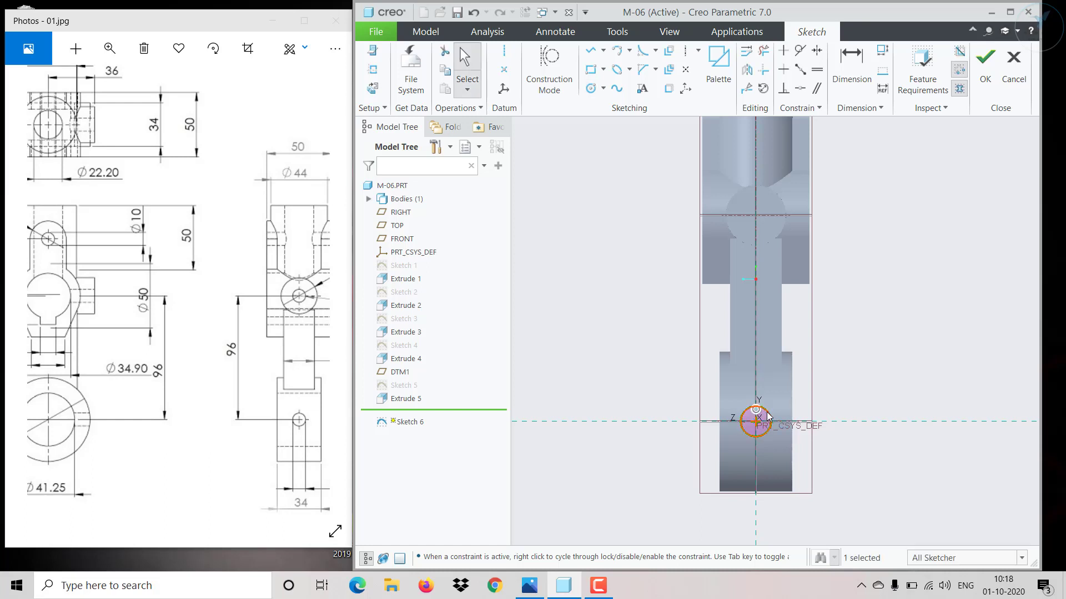
click(769, 417)
Set the small circle's diameter to 10 mm as in the reference drawing and finish the sketch.
double_click(756, 405)
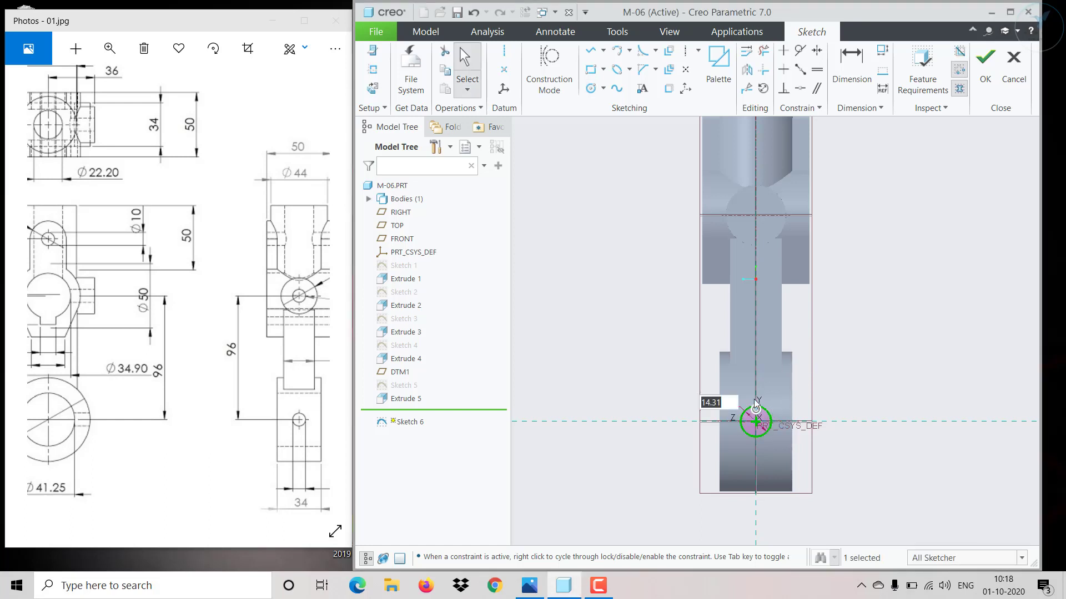
drag(294, 333, 236, 333)
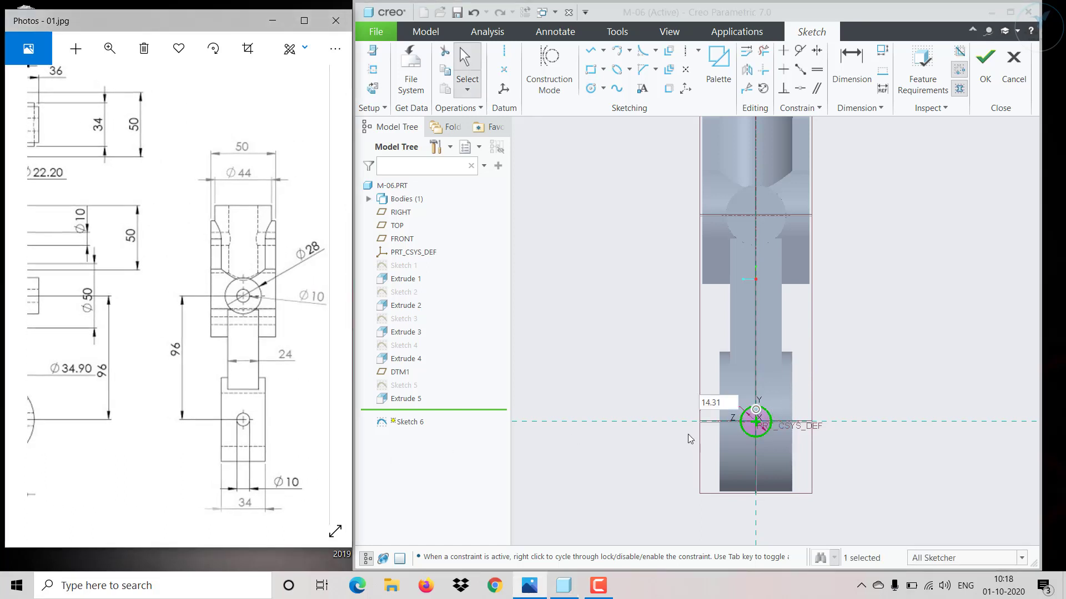
click(725, 403)
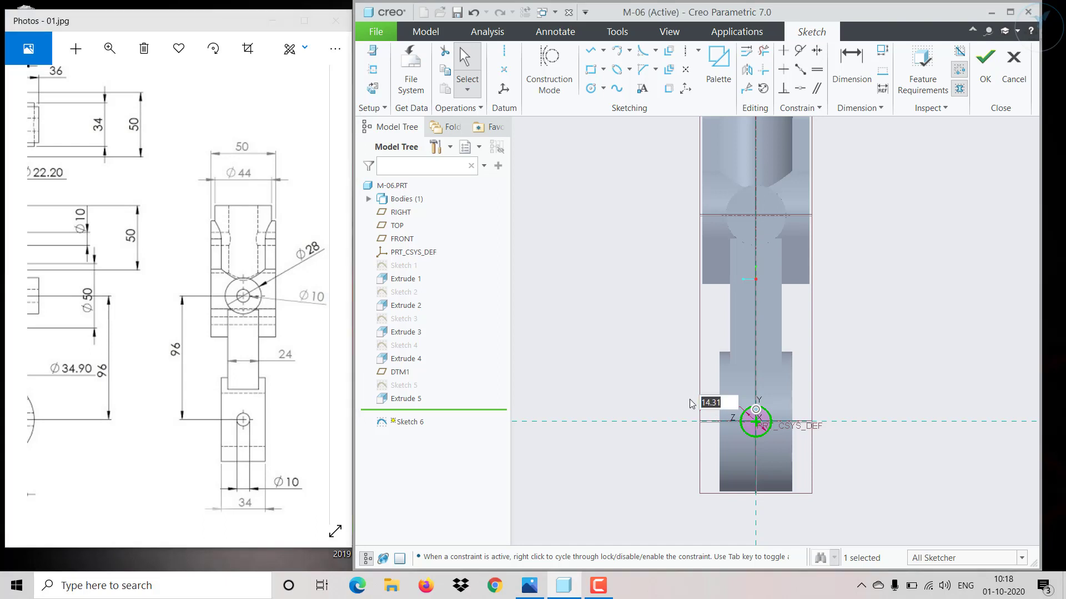
text(10)
key(Return)
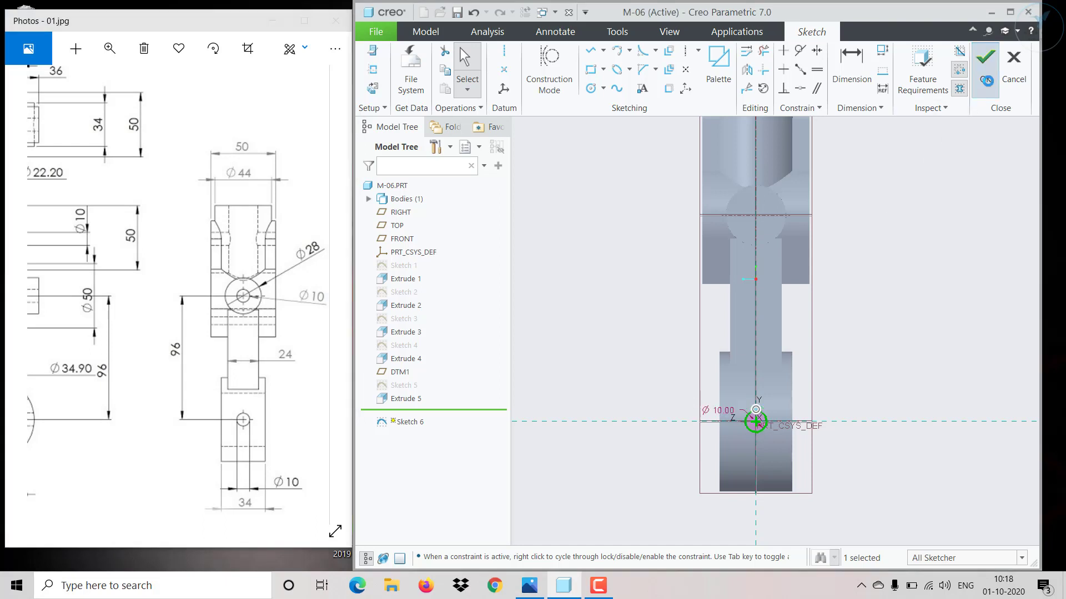
click(985, 57)
Extrude the 10 mm circle as a through-all material removal, cutting a cross hole through one side of the lower ring.
mouse_move(656, 399)
middle_down()
mouse_move(711, 416)
mouse_move(700, 425)
middle_up()
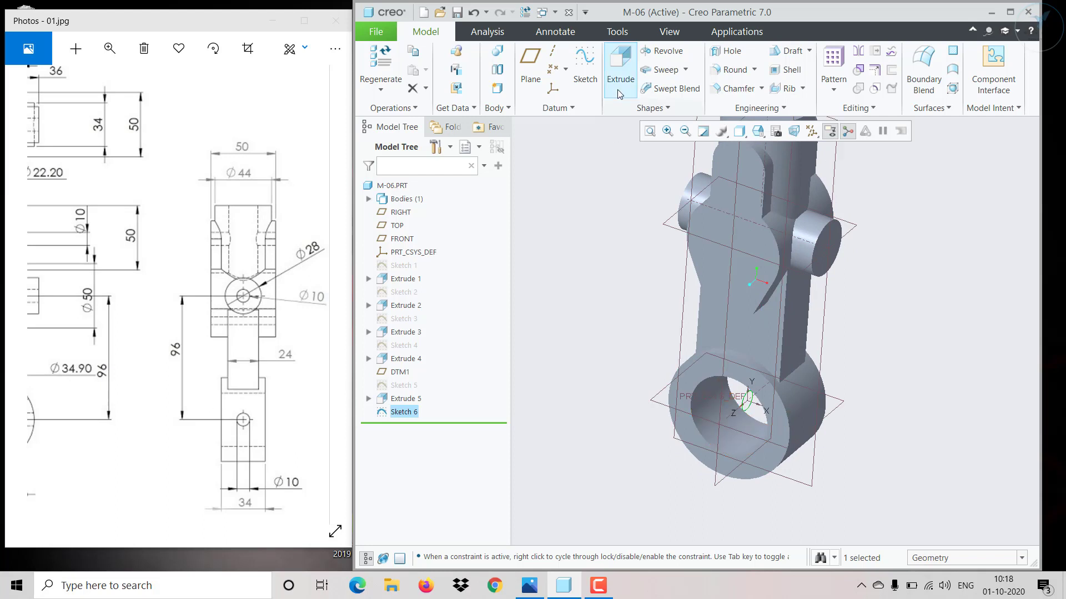
click(620, 69)
click(591, 67)
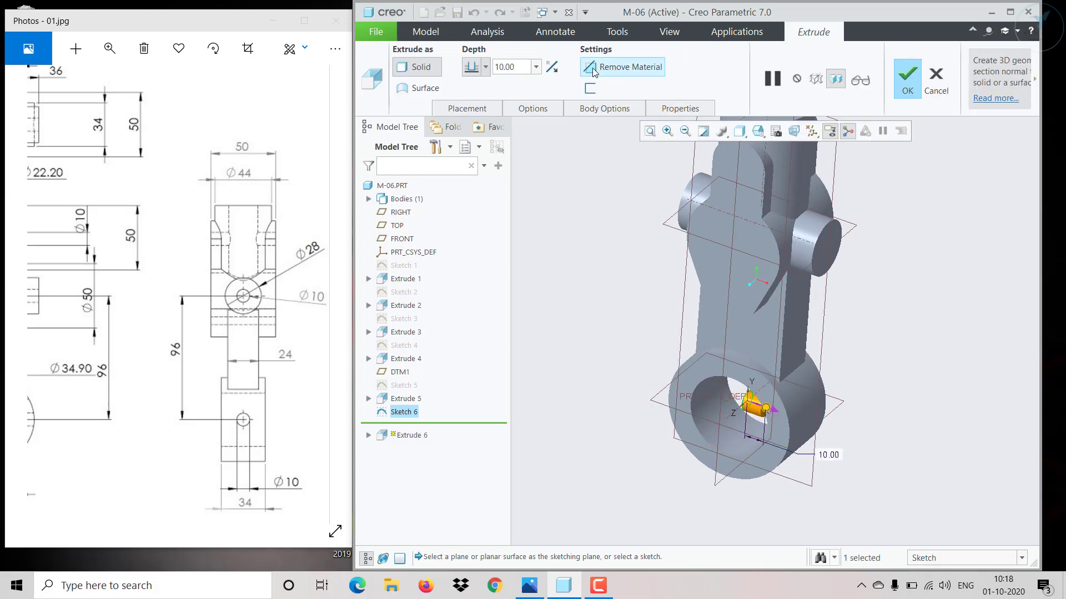
click(486, 68)
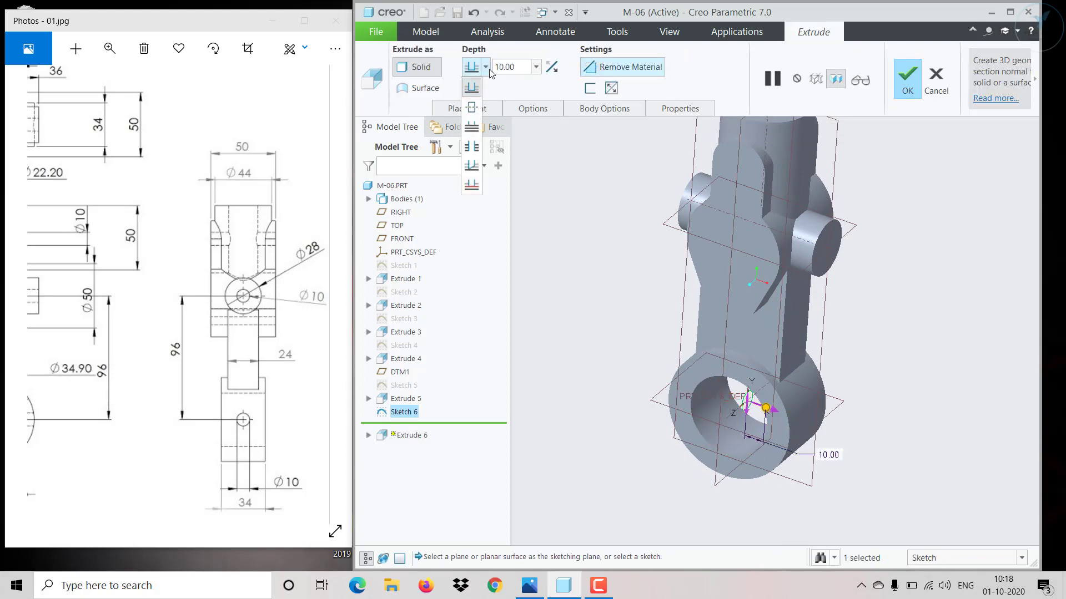
click(473, 158)
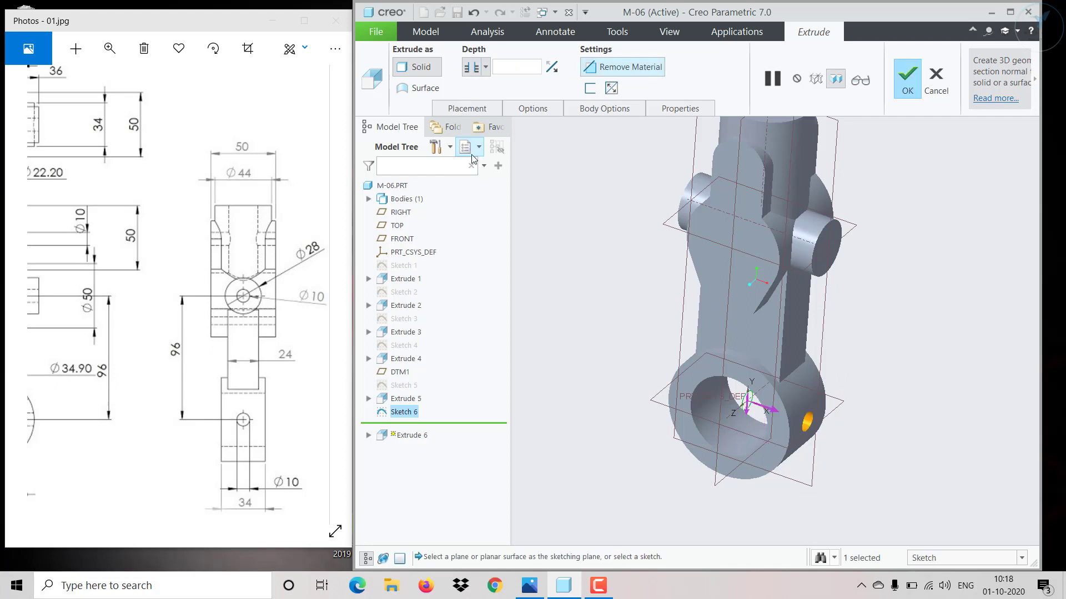
click(907, 78)
Redefine the side-boss extrusion from symmetric to a one-sided blind depth of 36 mm, leaving a single boss.
middle_drag(914, 265, 747, 286)
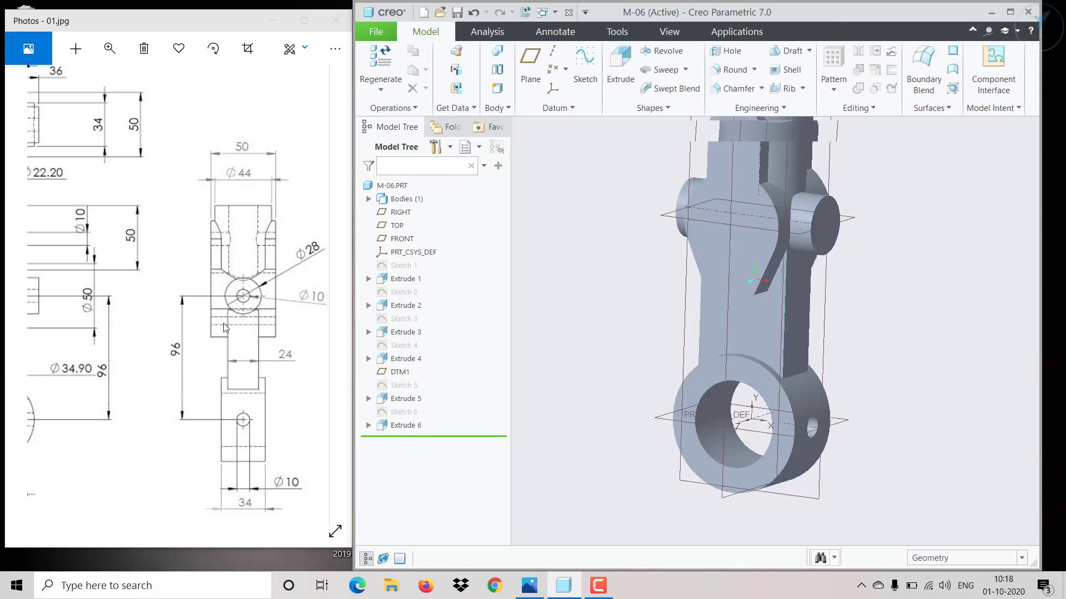
mouse_move(224, 324)
mouse_down()
mouse_move(348, 321)
mouse_move(316, 321)
mouse_up()
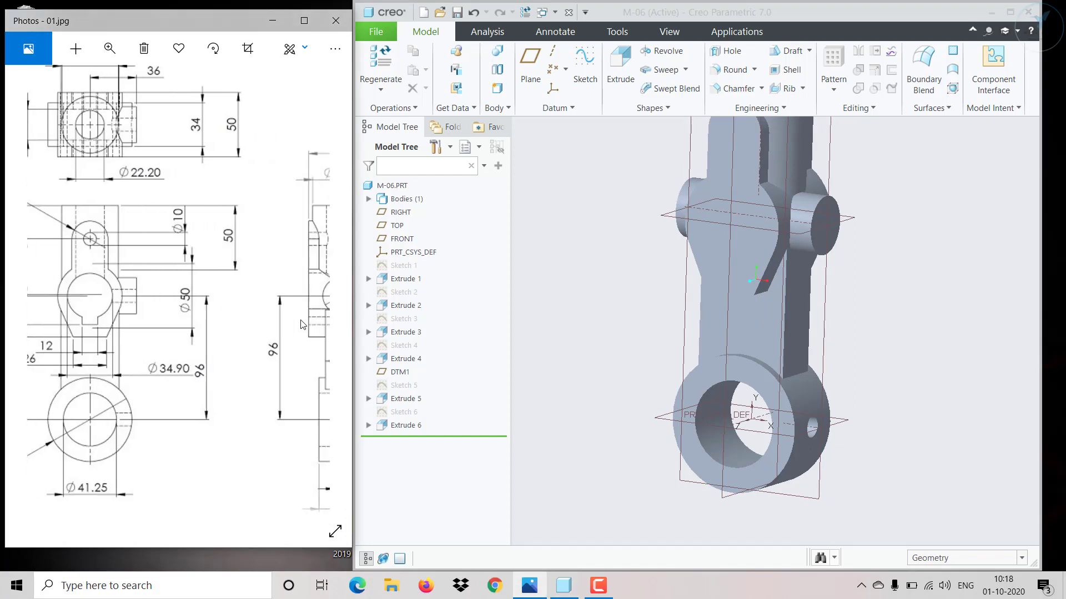
mouse_move(599, 304)
middle_down()
mouse_move(690, 326)
mouse_move(613, 330)
mouse_move(621, 358)
mouse_move(647, 330)
middle_up()
click(738, 269)
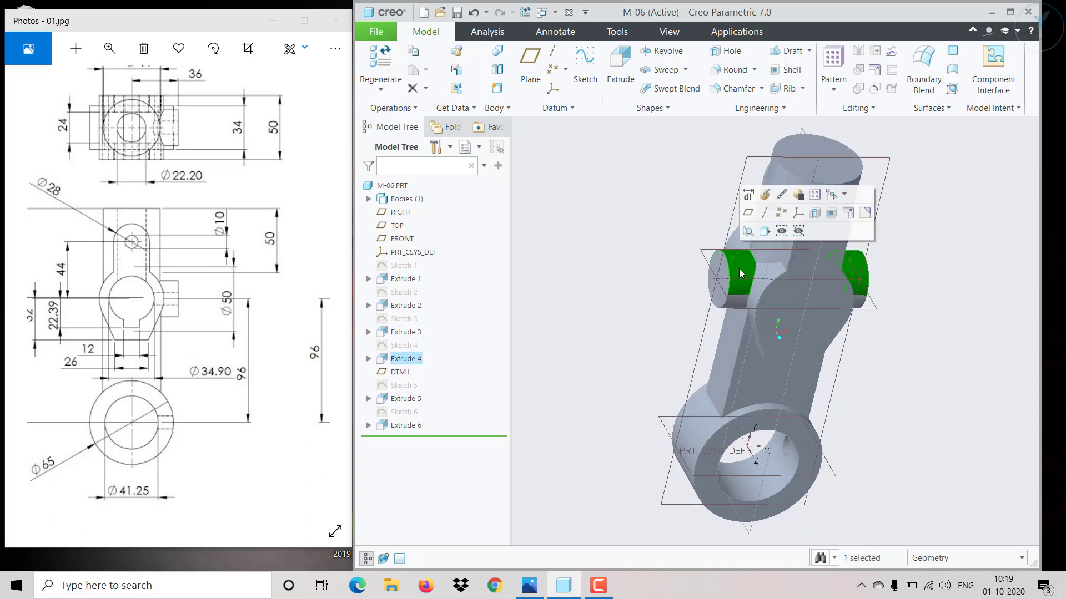
click(764, 194)
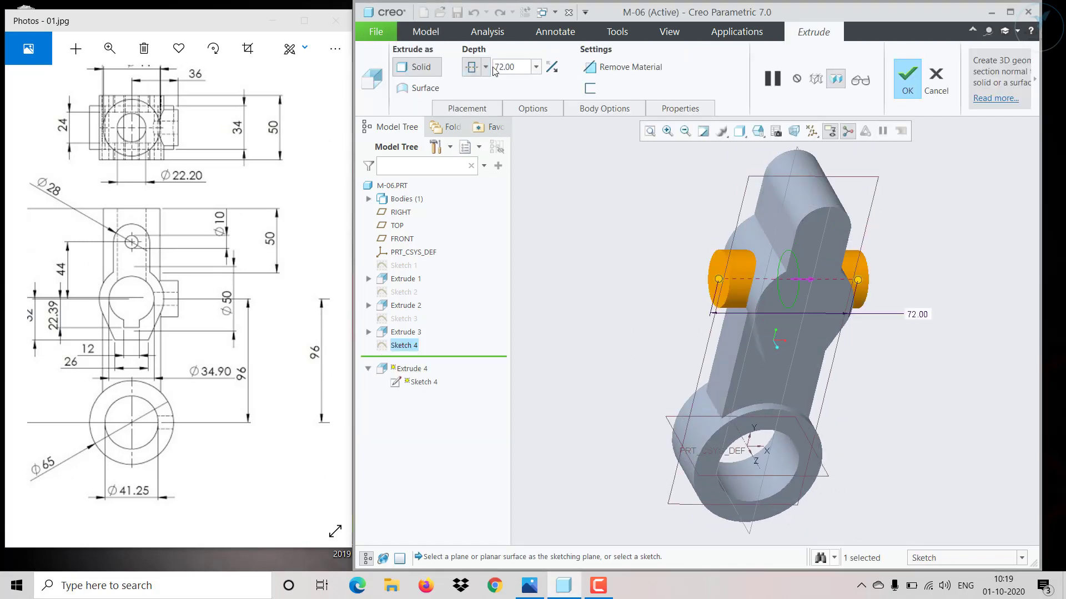
click(485, 67)
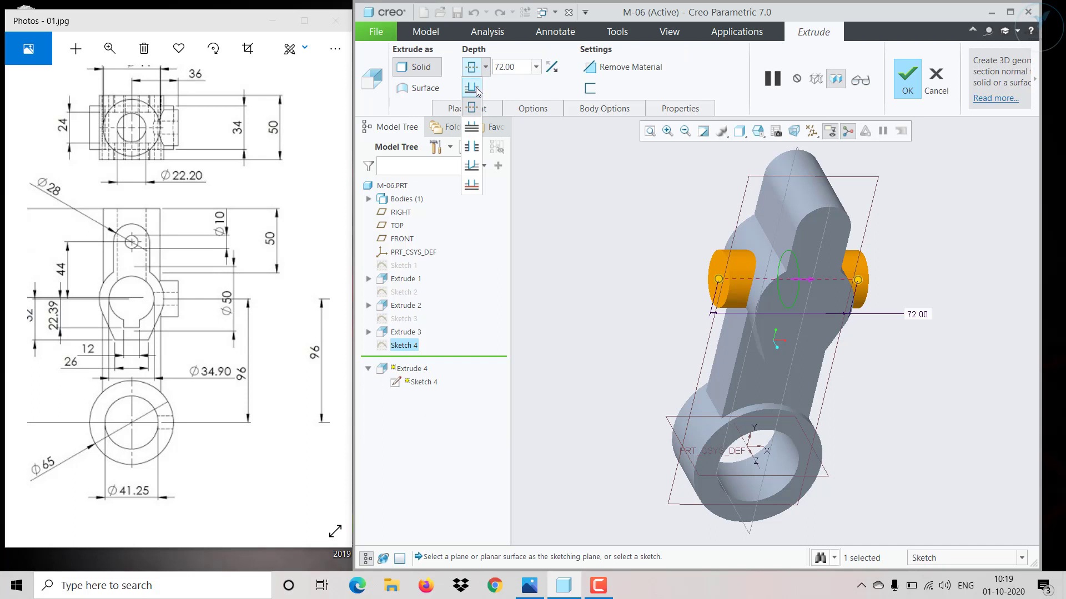
click(476, 88)
text(36)
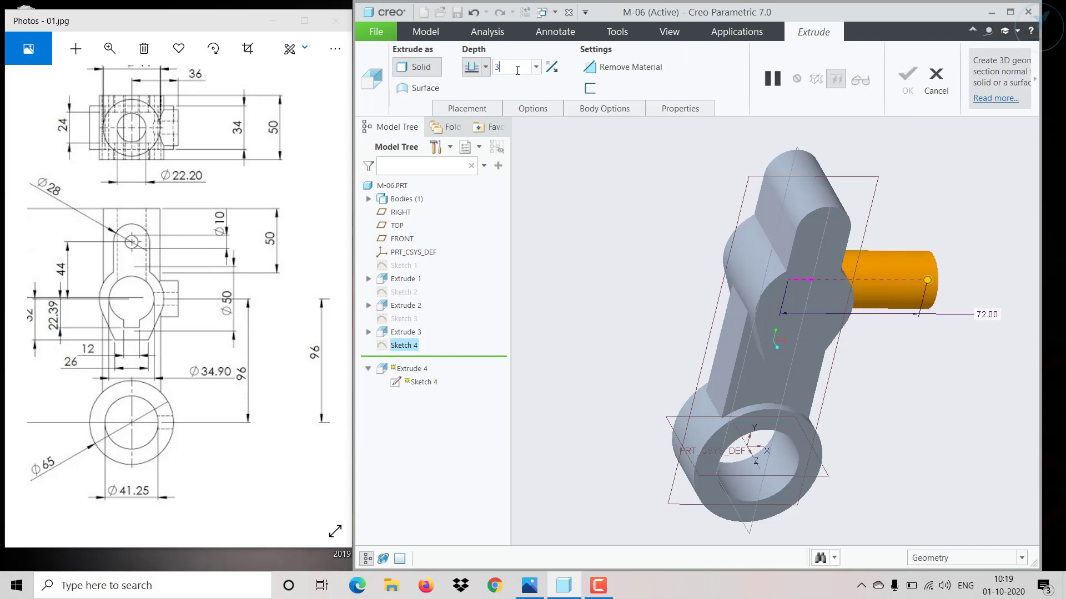
key(Return)
click(906, 77)
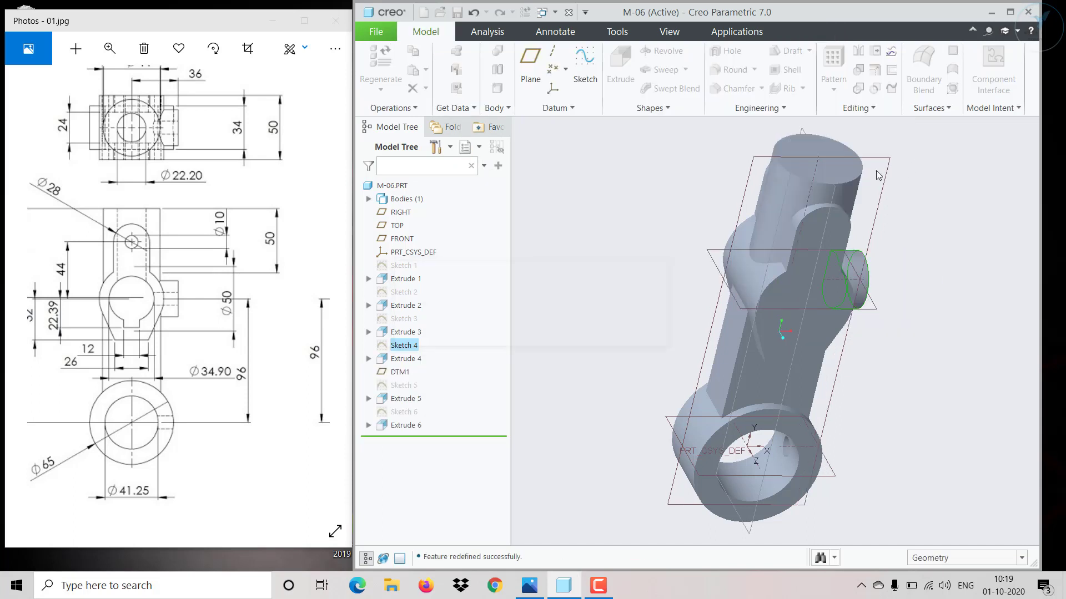
Reopen the cross-hole sketch and draw a second circle concentric with the round outline of the side boss.
mouse_move(842, 418)
middle_down()
mouse_move(754, 409)
mouse_move(788, 422)
mouse_move(764, 439)
mouse_move(499, 428)
middle_up()
click(404, 412)
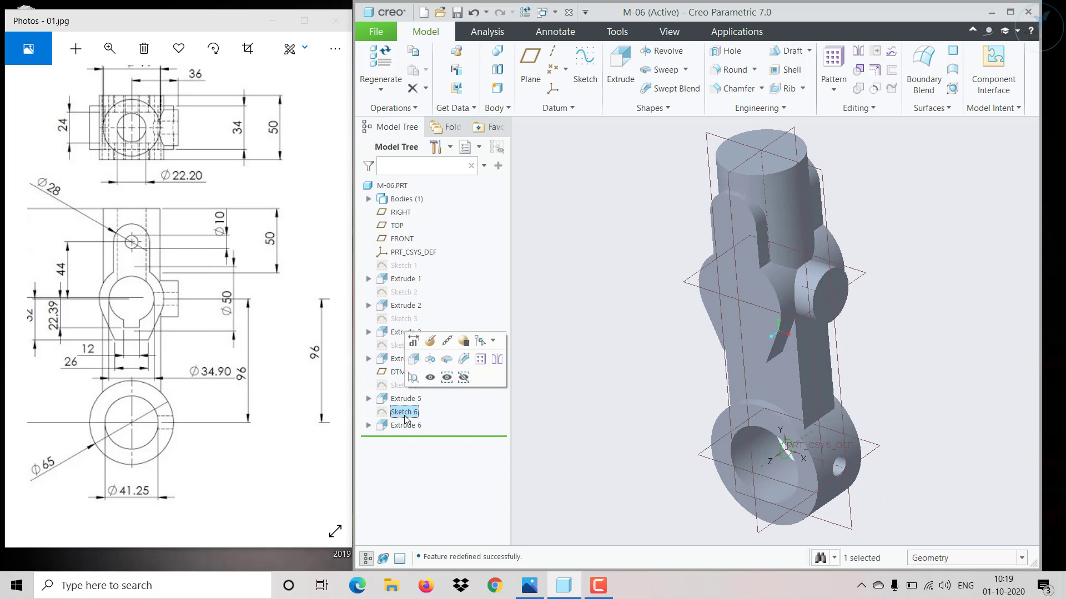
click(430, 363)
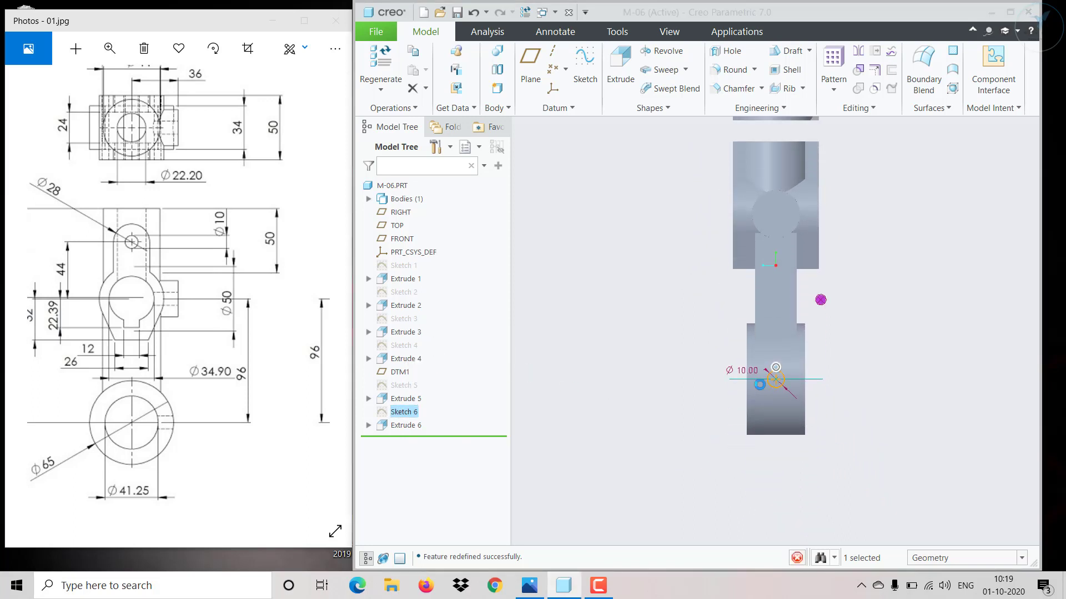
click(200, 381)
scroll(216, 349, right, 5)
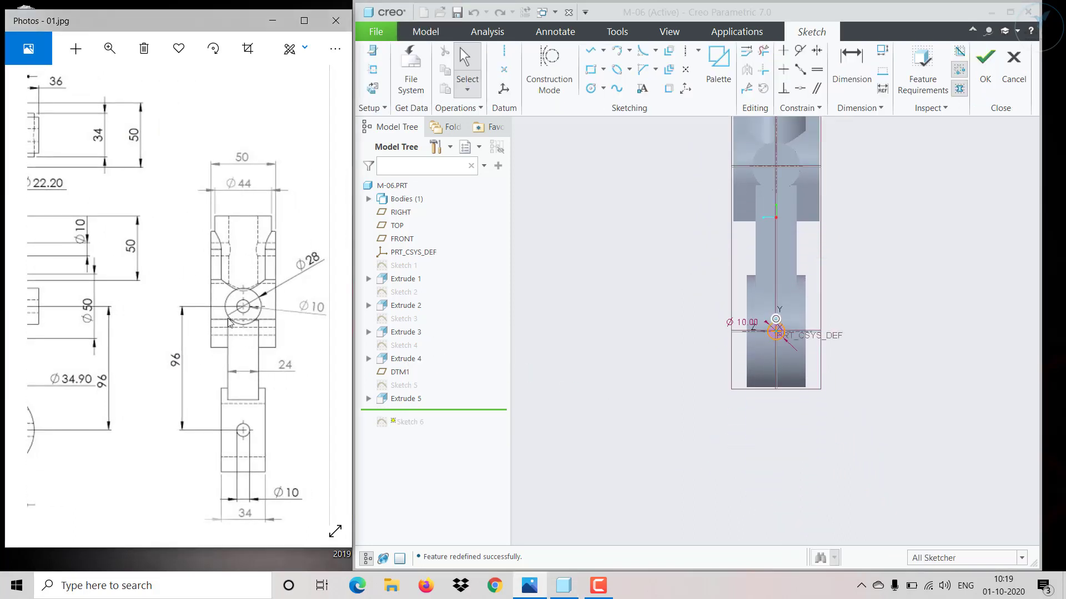
scroll(659, 280, up, 2)
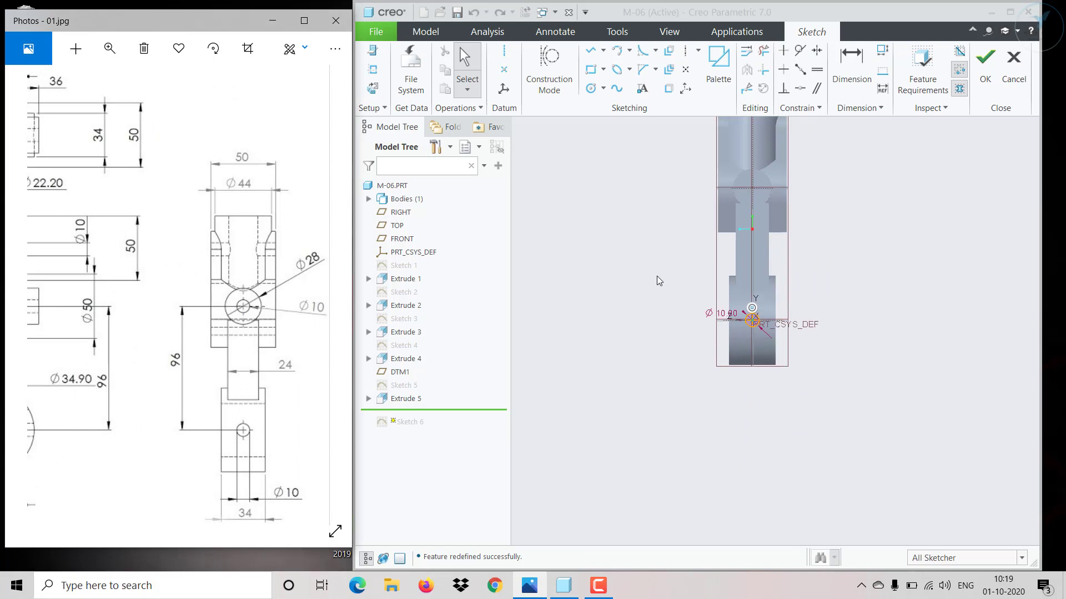
click(603, 89)
click(624, 119)
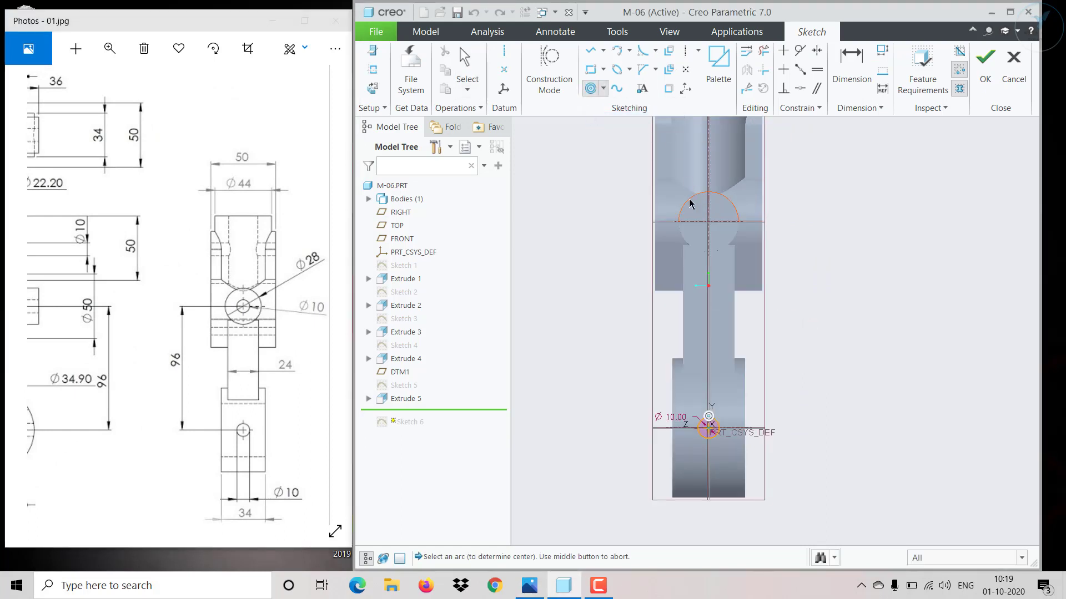
click(690, 203)
click(696, 213)
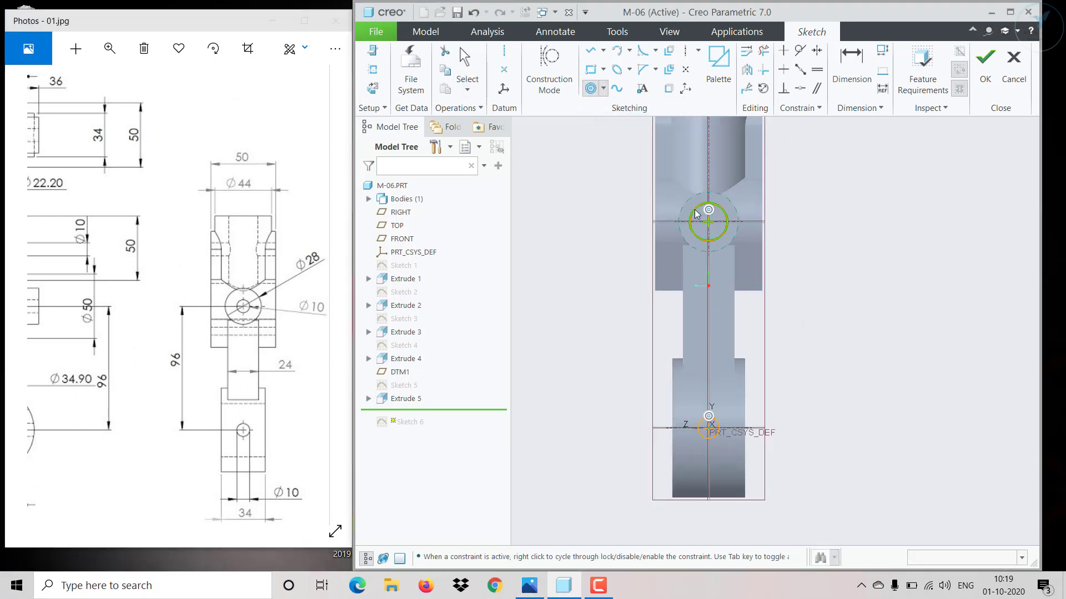
middle_click(566, 231)
Make the boss circle equal to the 10 mm ring circle and finish the sketch, cutting both cross holes.
click(223, 445)
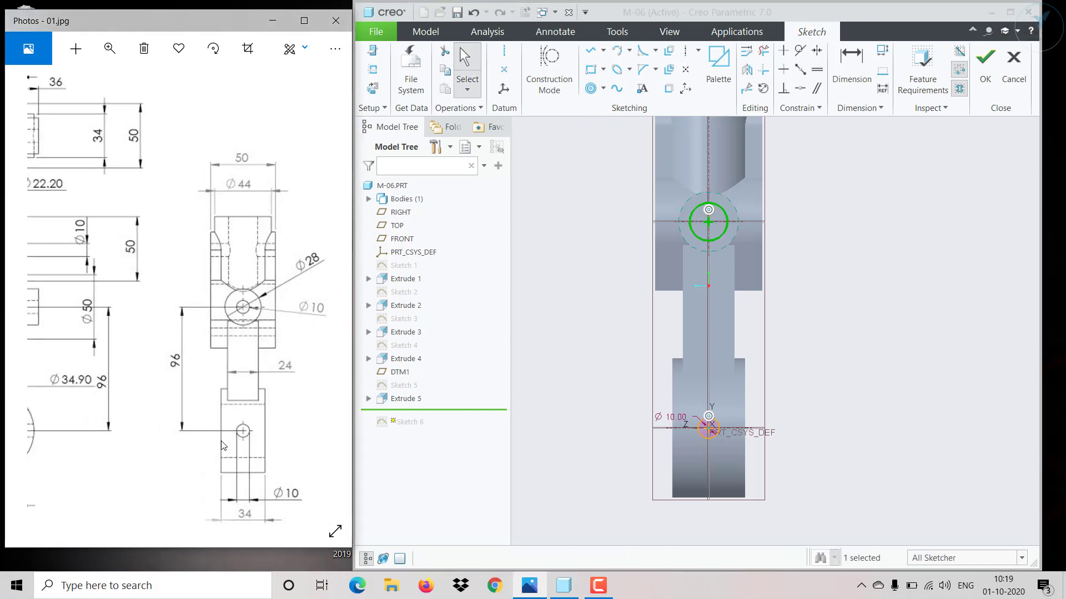
click(816, 70)
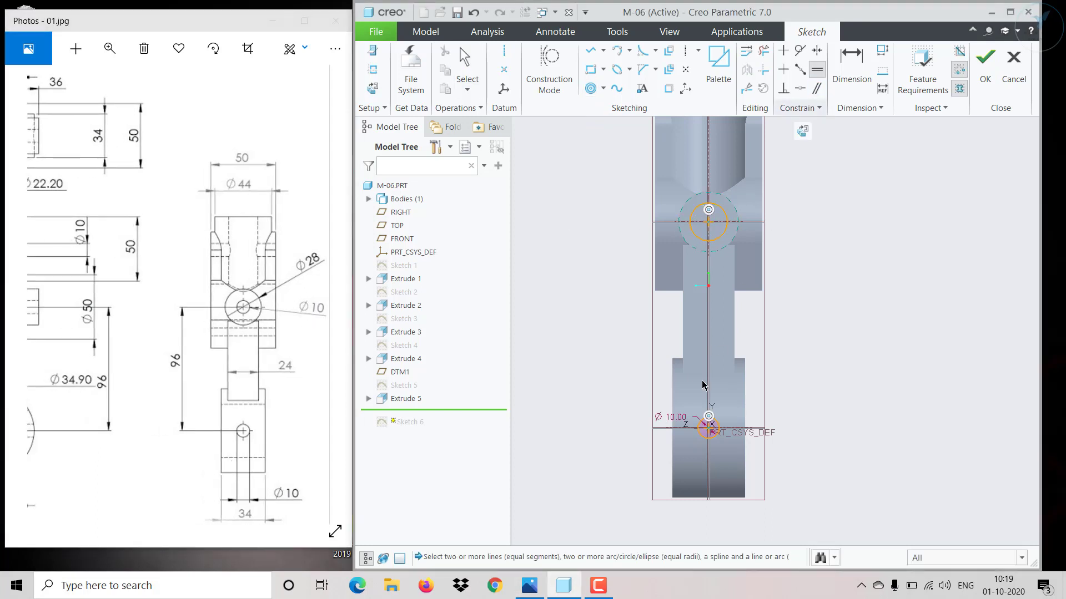
click(699, 433)
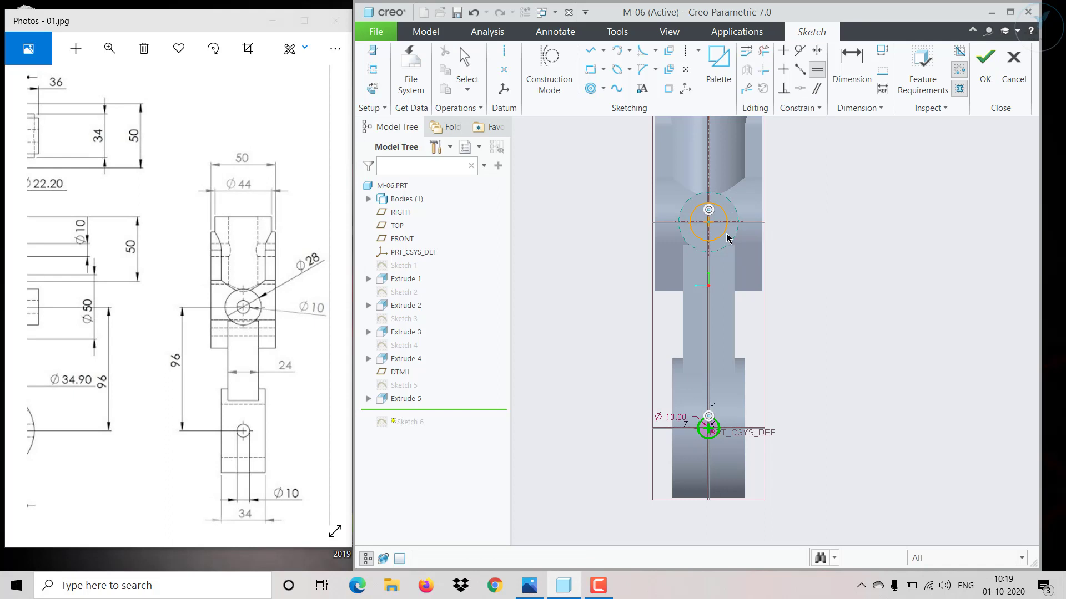
click(727, 238)
click(984, 103)
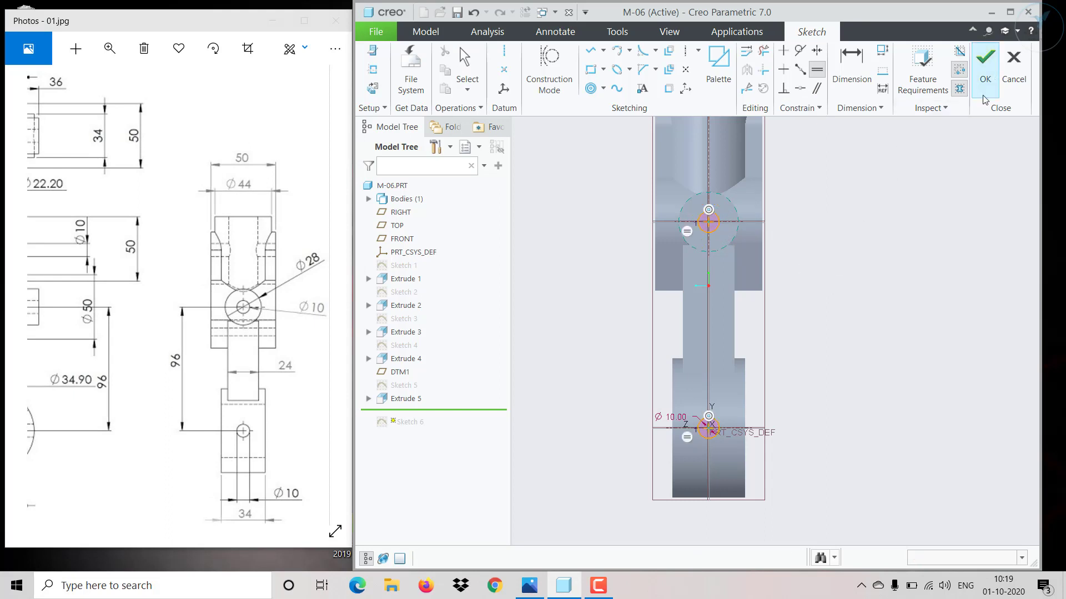
mouse_move(832, 328)
middle_down()
mouse_move(894, 345)
mouse_move(794, 363)
middle_up()
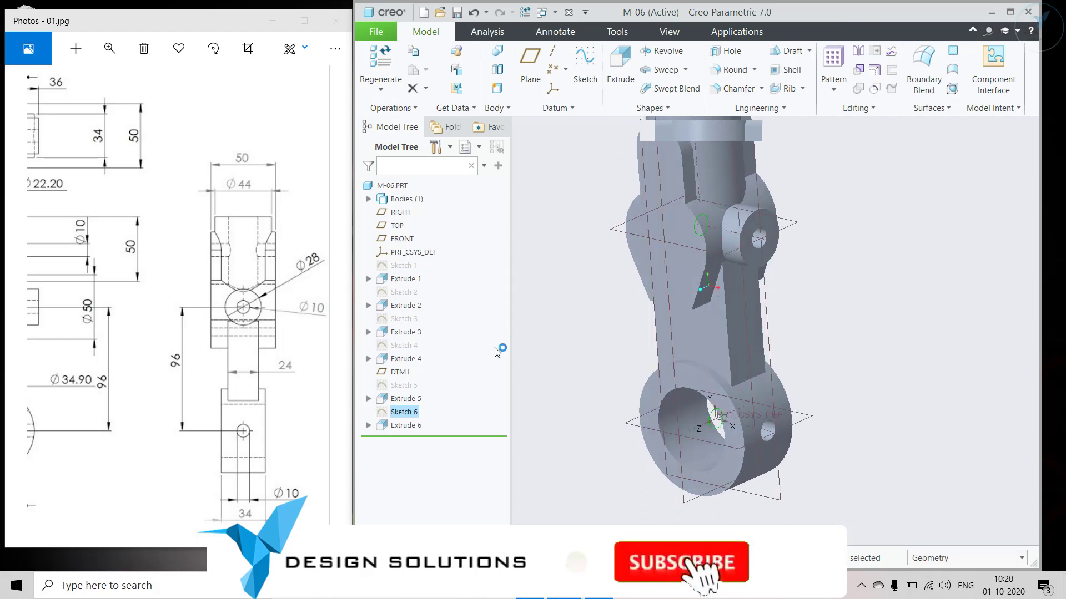
Start a sketch on the flat front face of the upper plate and draw a circle about 24 mm in diameter, concentric with the plate's rounded outline.
drag(237, 331, 320, 365)
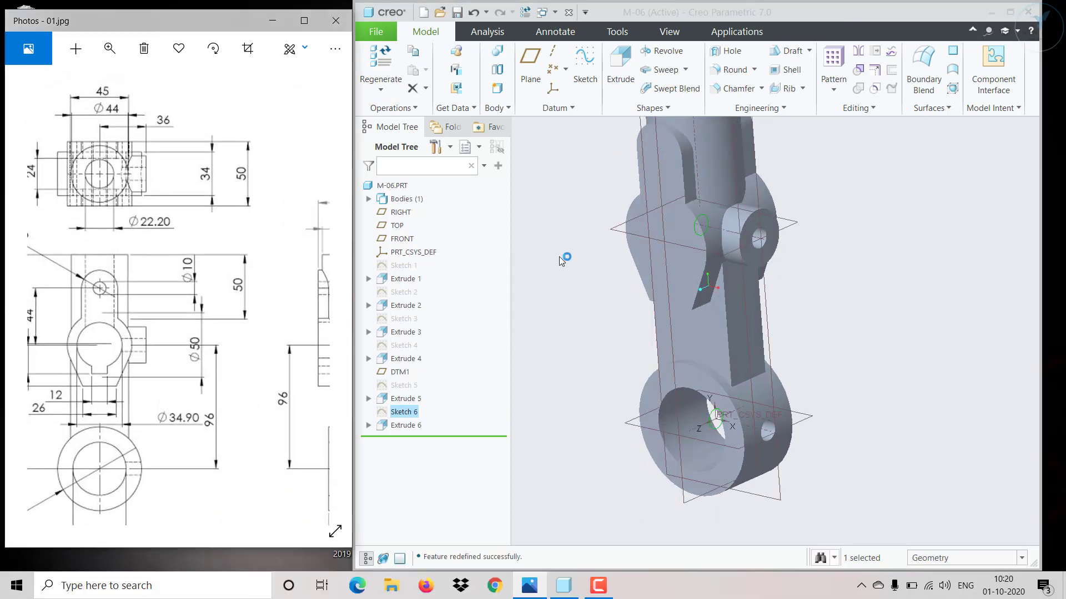
scroll(675, 250, up, 2)
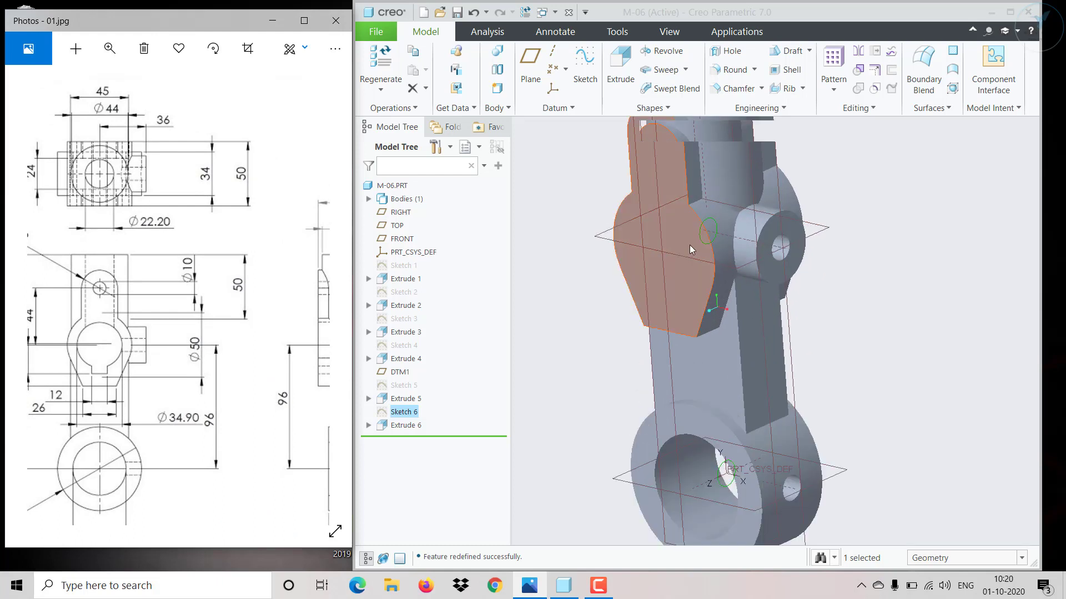
click(689, 249)
click(764, 187)
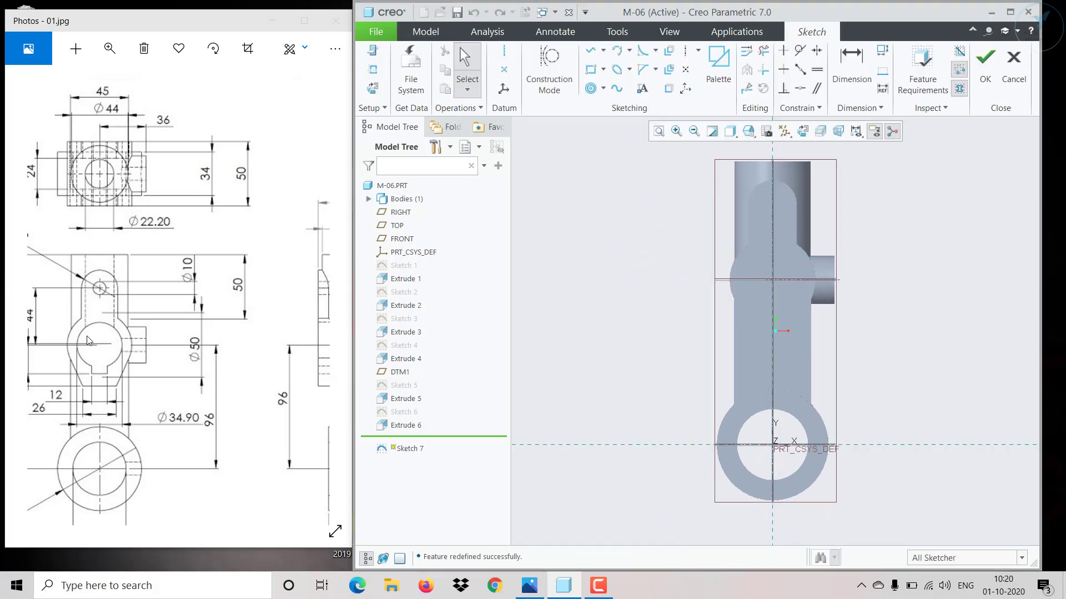
click(591, 89)
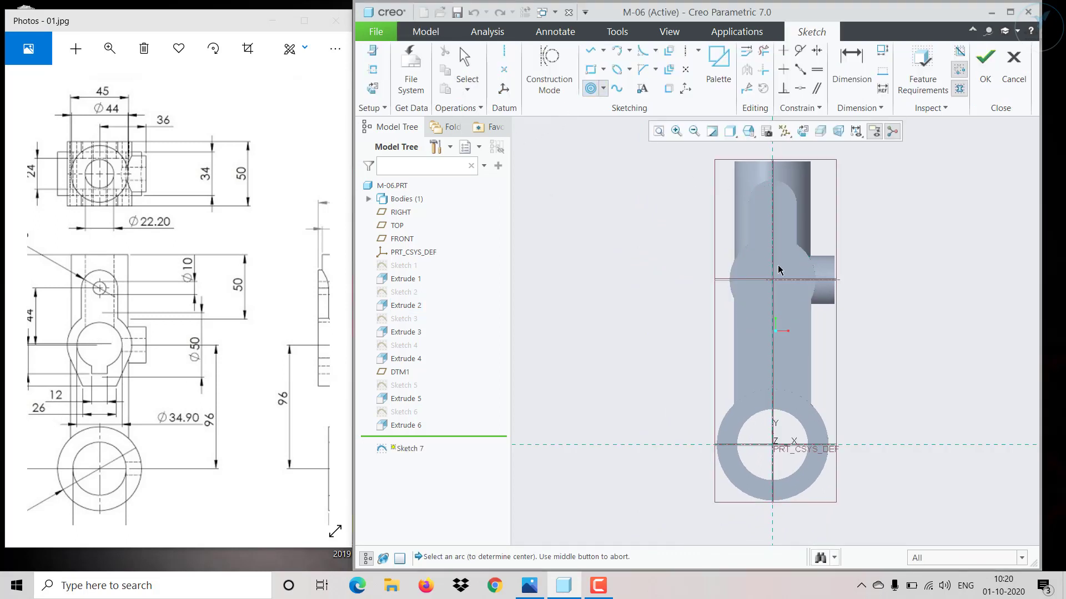
scroll(812, 252, up, 3)
click(822, 242)
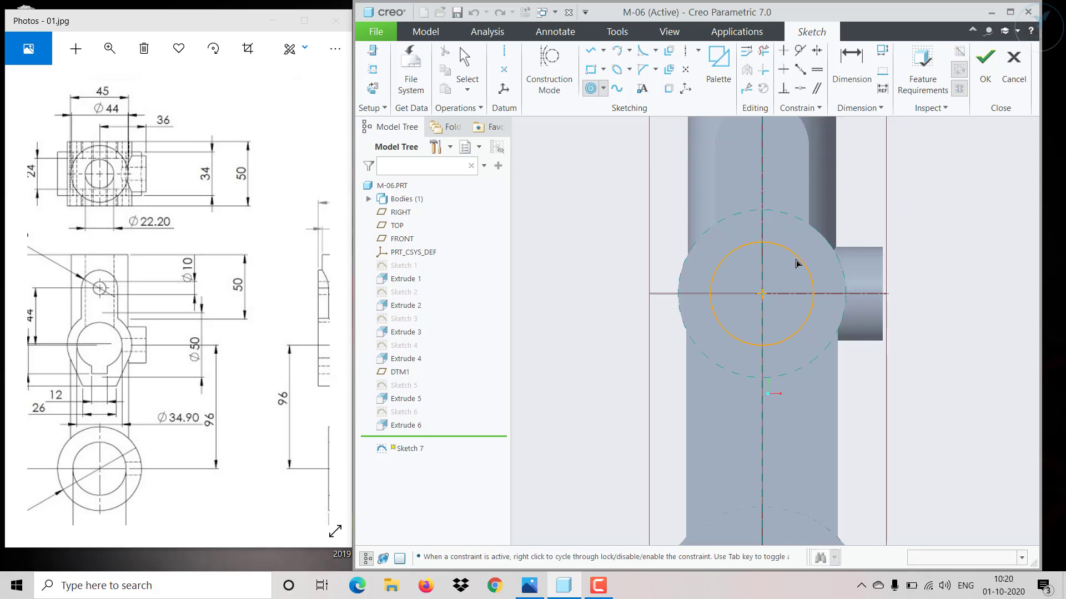
click(790, 269)
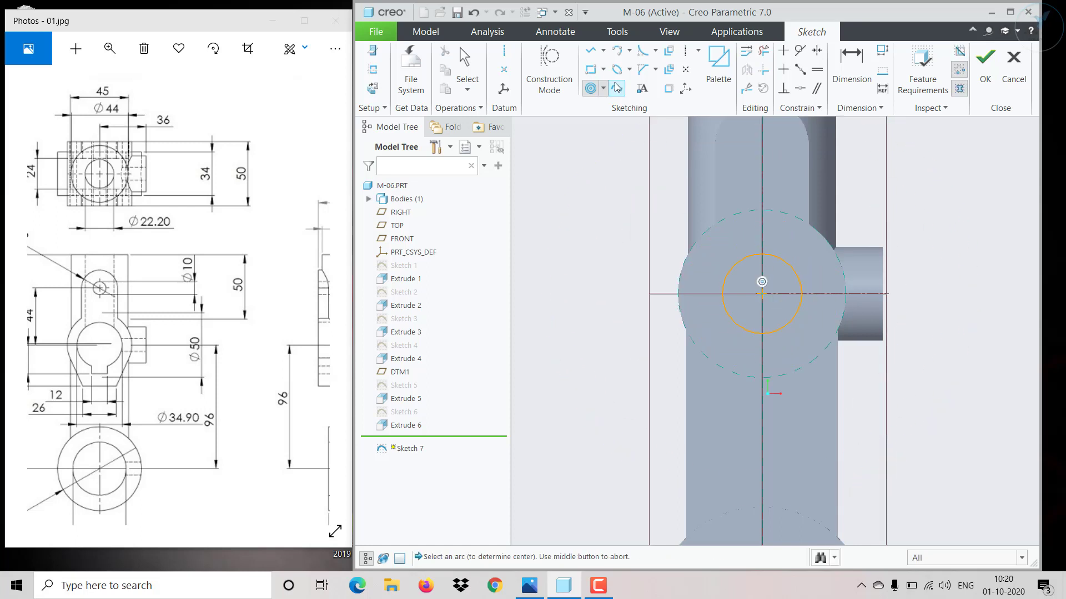
middle_click(761, 281)
Draw half a keyway below the circle with a vertical and a horizontal line to the centreline, and trim the arc across it.
click(591, 55)
scroll(772, 361, up, 3)
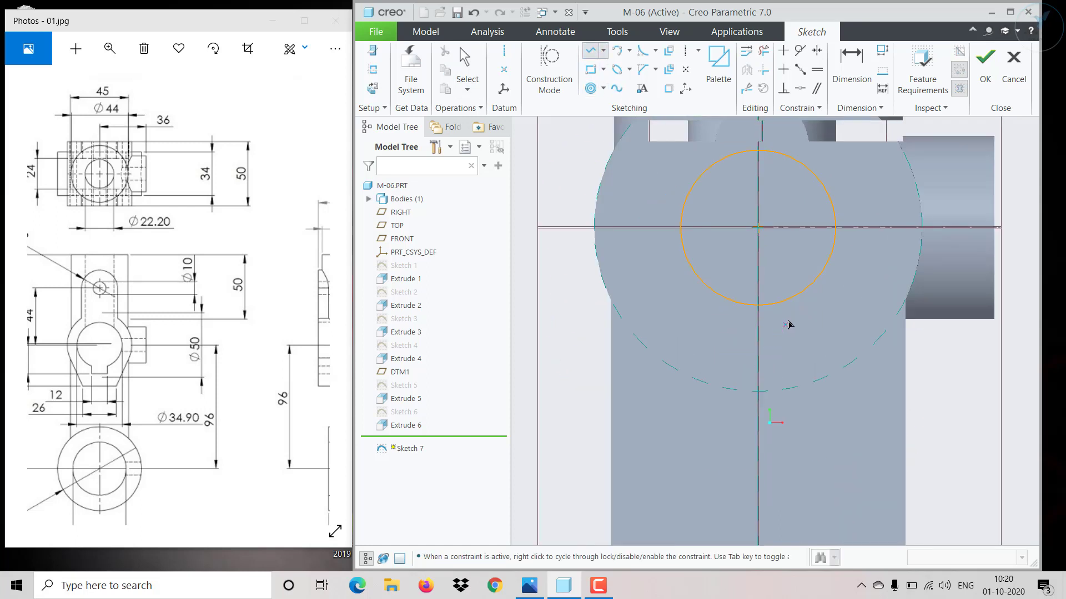
click(783, 303)
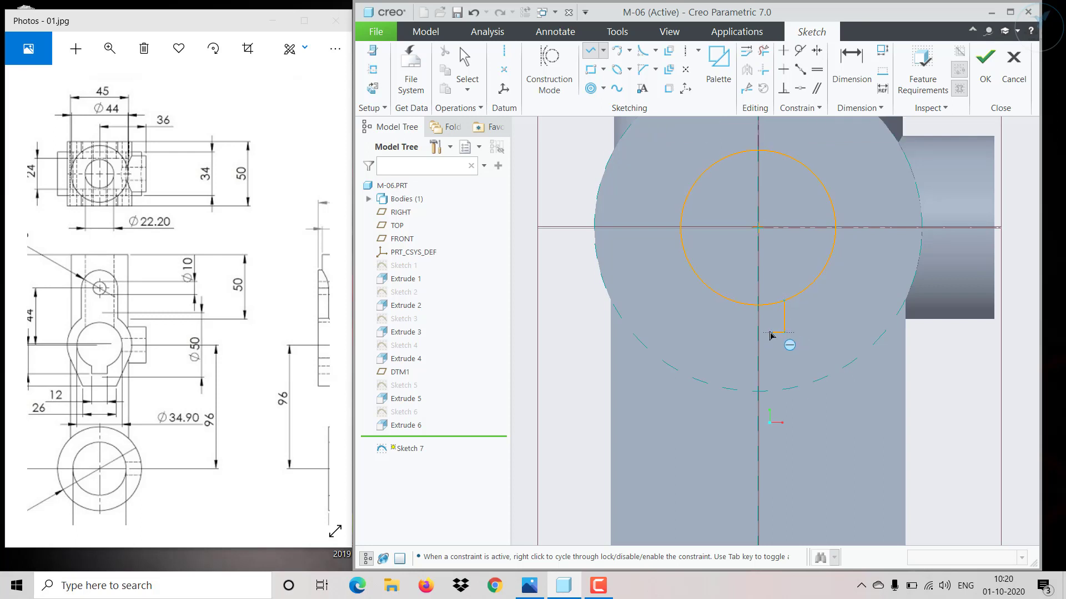
click(758, 331)
middle_click(766, 291)
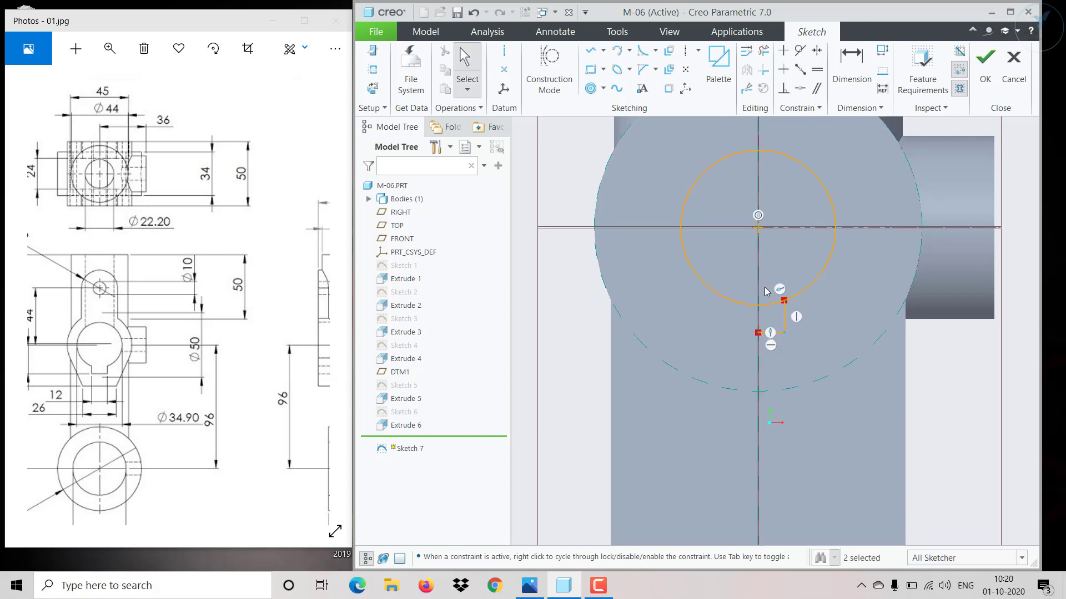
click(764, 50)
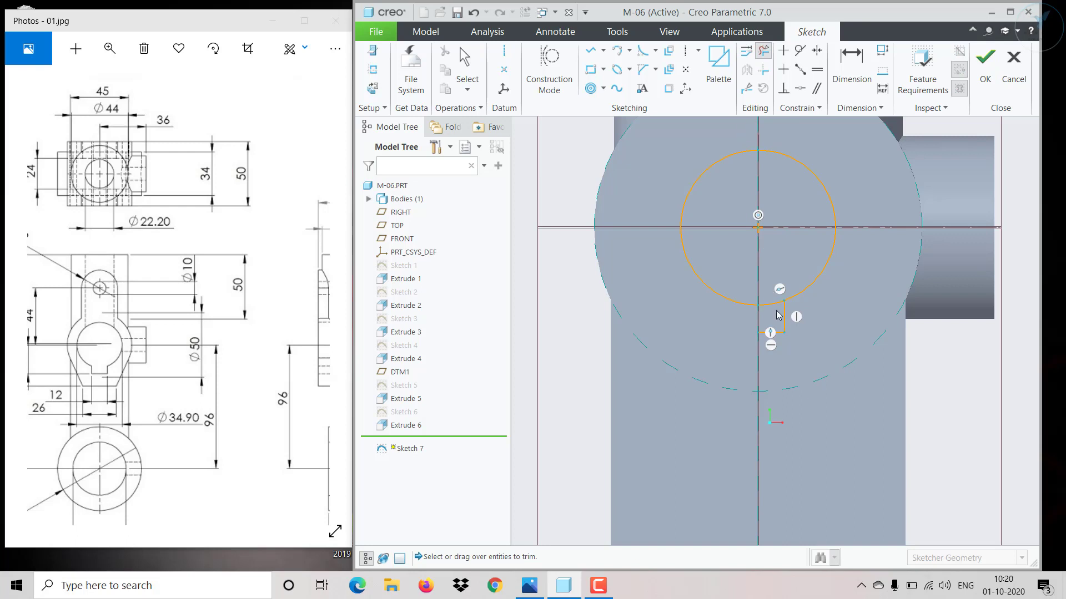
middle_click(783, 343)
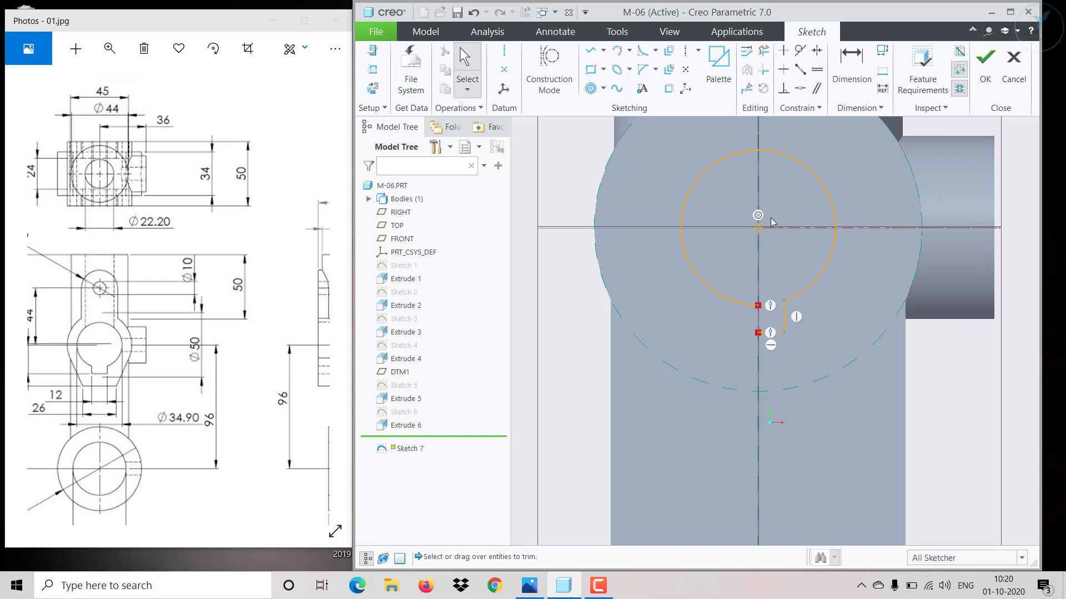
Set the bore circle's diameter to 34.90 mm as in the reference drawing.
drag(111, 356, 181, 347)
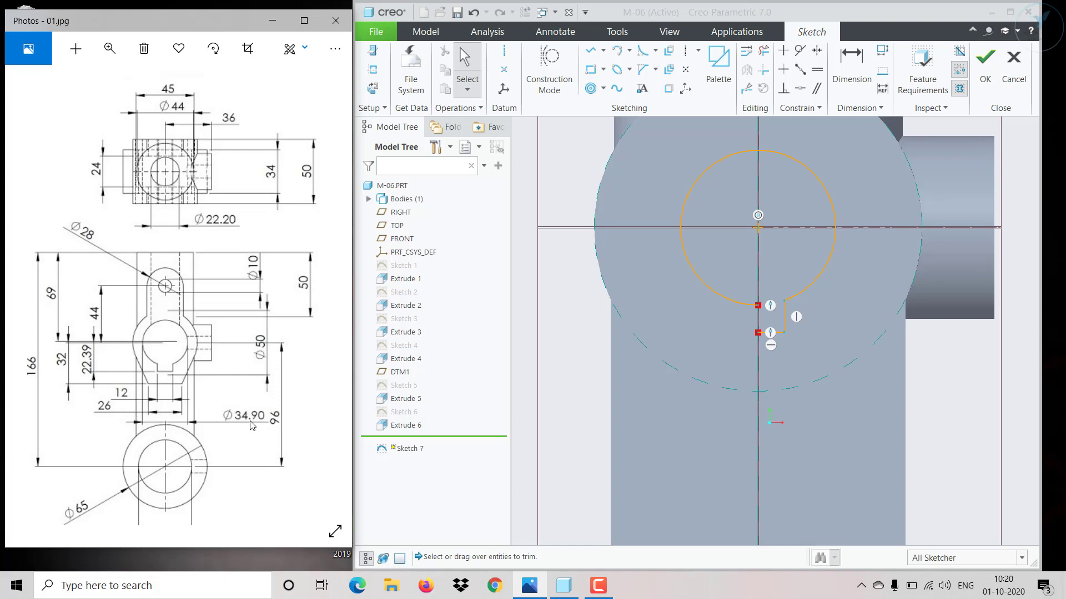
click(822, 185)
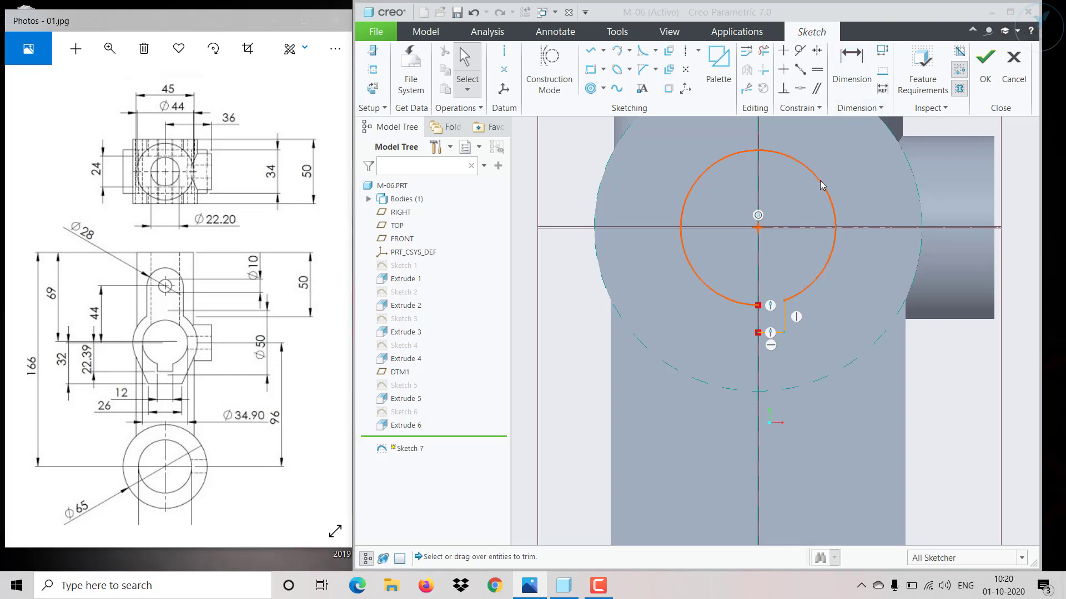
click(822, 185)
click(866, 142)
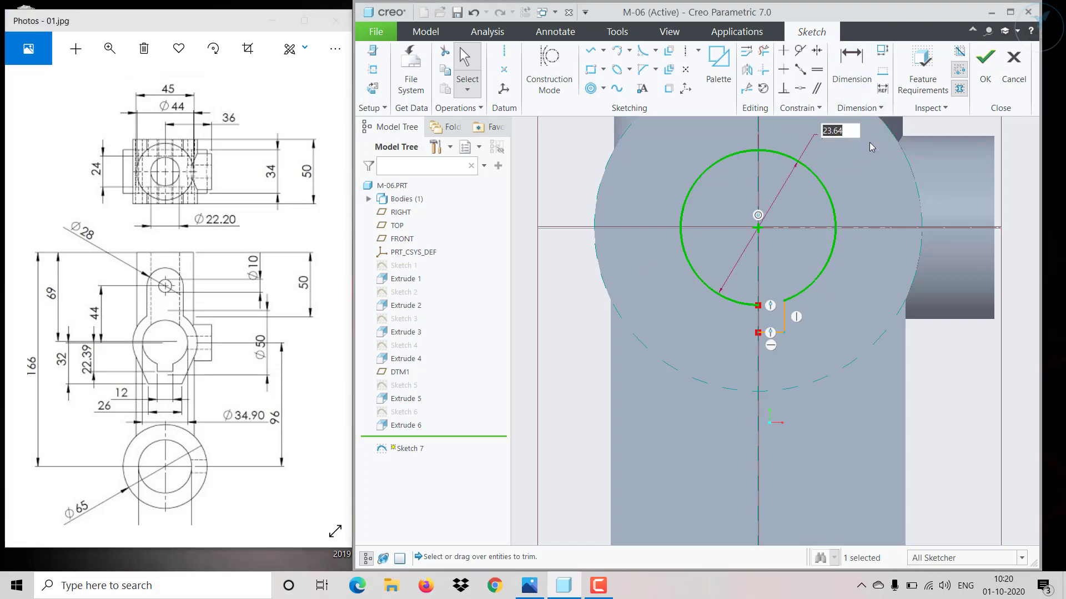
text(34.90)
key(Return)
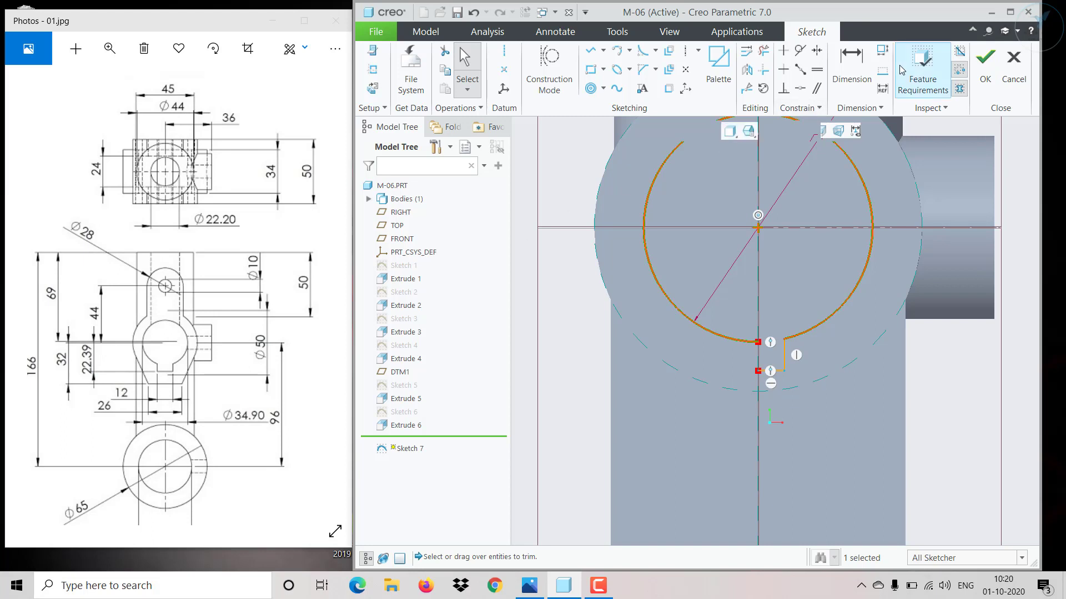
Dimension the keyway's bottom line at 22.39 mm from the circle's horizontal centreline.
click(851, 61)
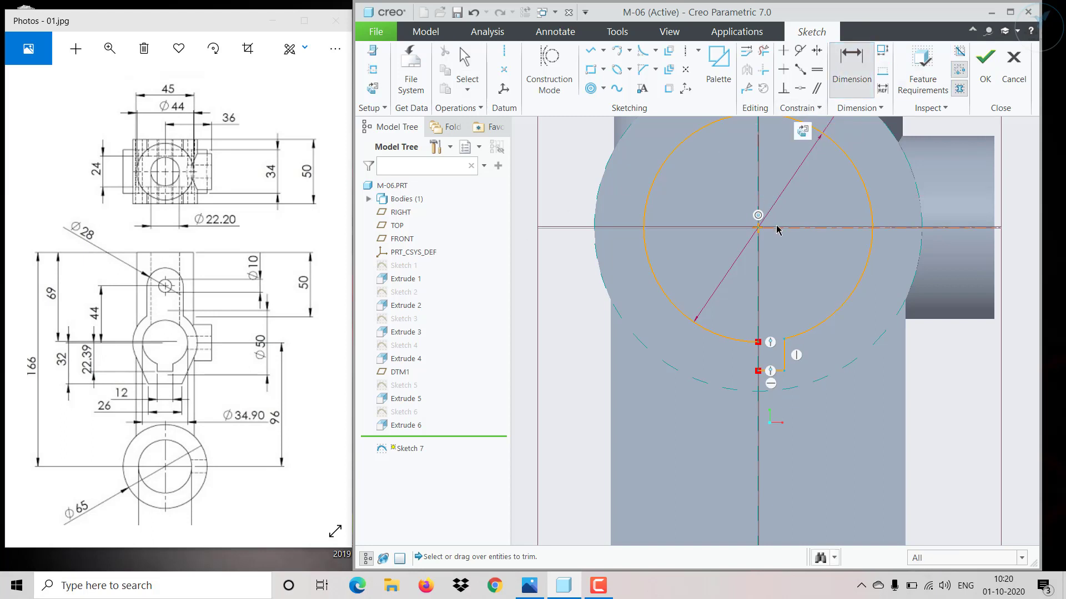
click(777, 229)
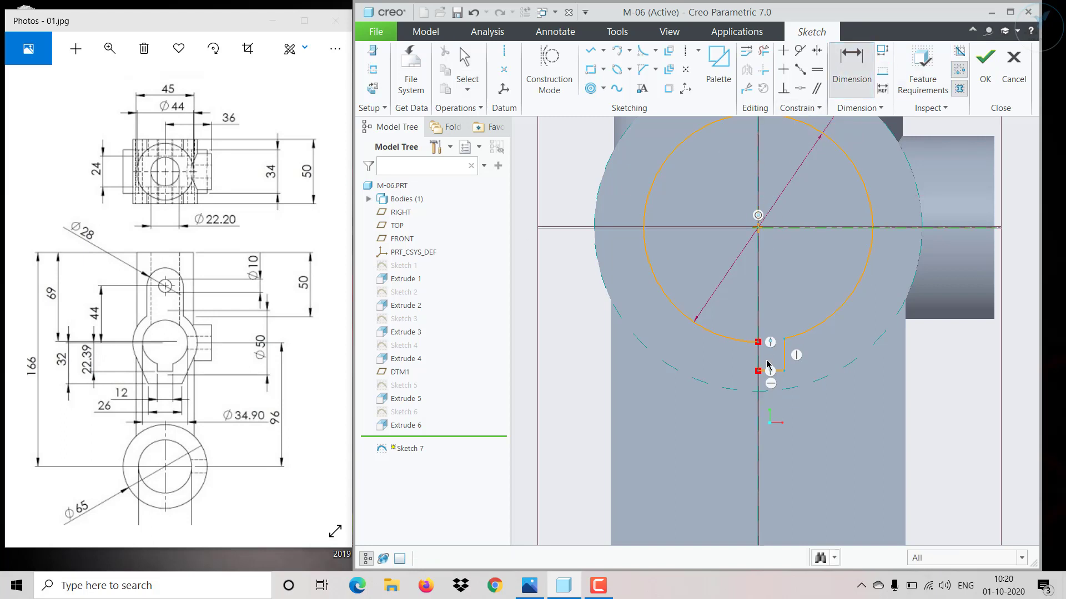
middle_click(571, 301)
text(22.)
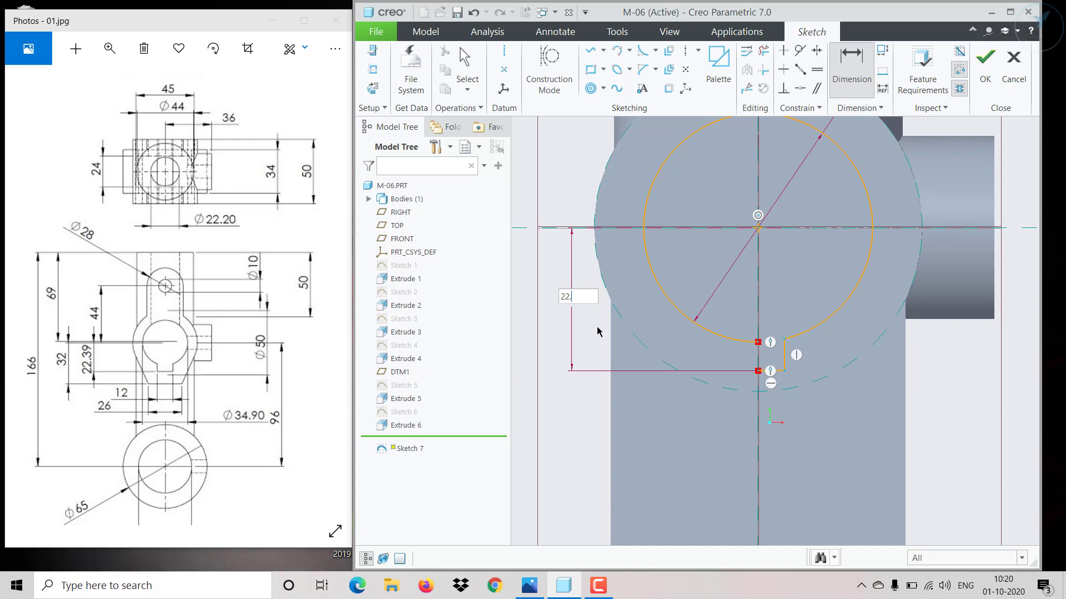
text(39)
key(Return)
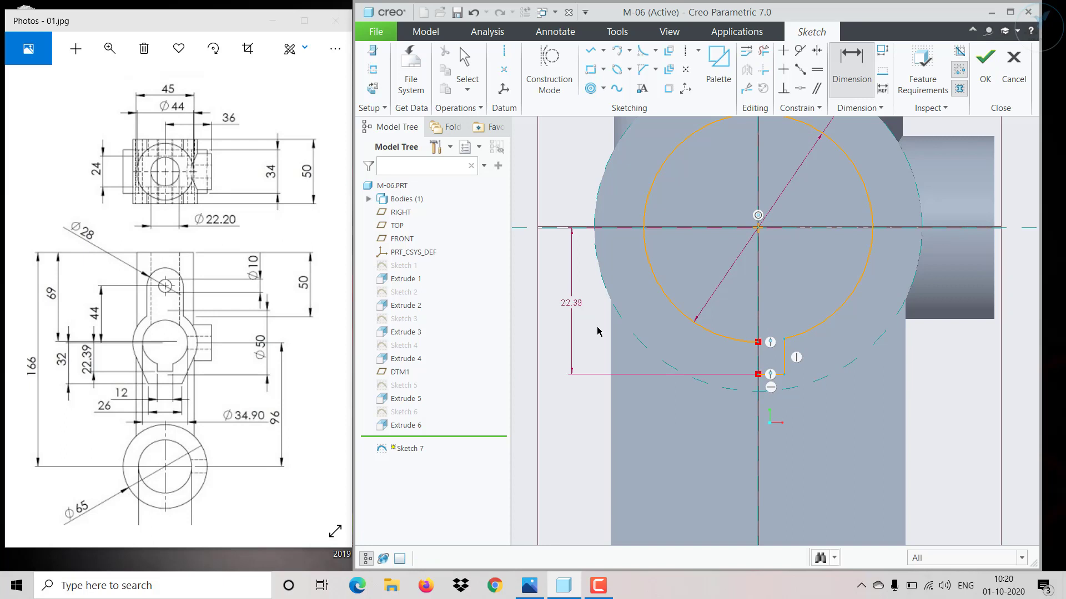
Dimension the keyway's side line at 6 mm from the vertical centreline.
scroll(784, 379, down, 2)
click(784, 358)
click(744, 361)
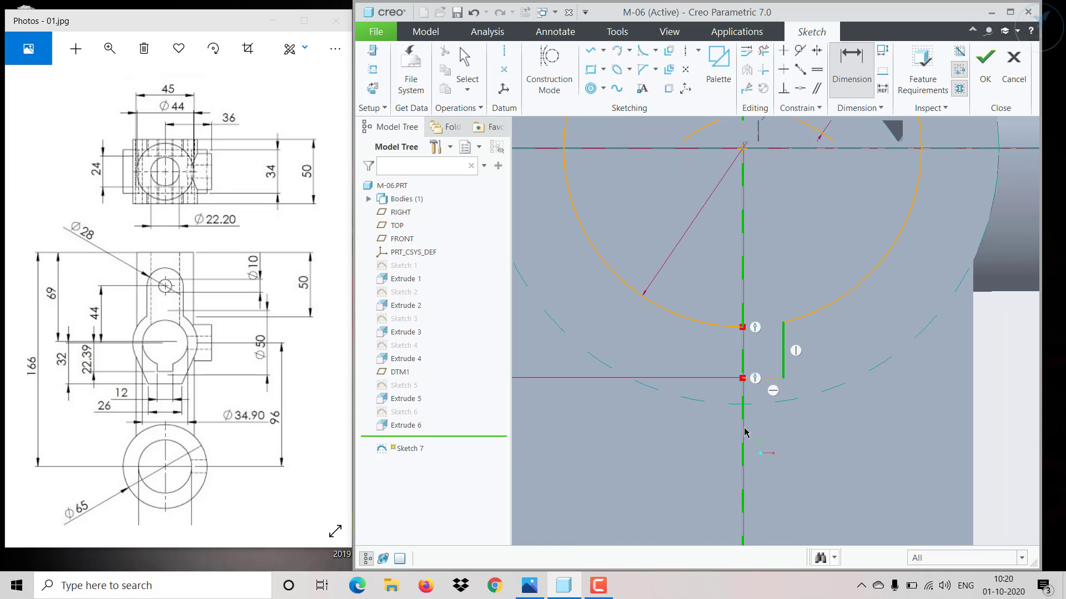
middle_click(758, 447)
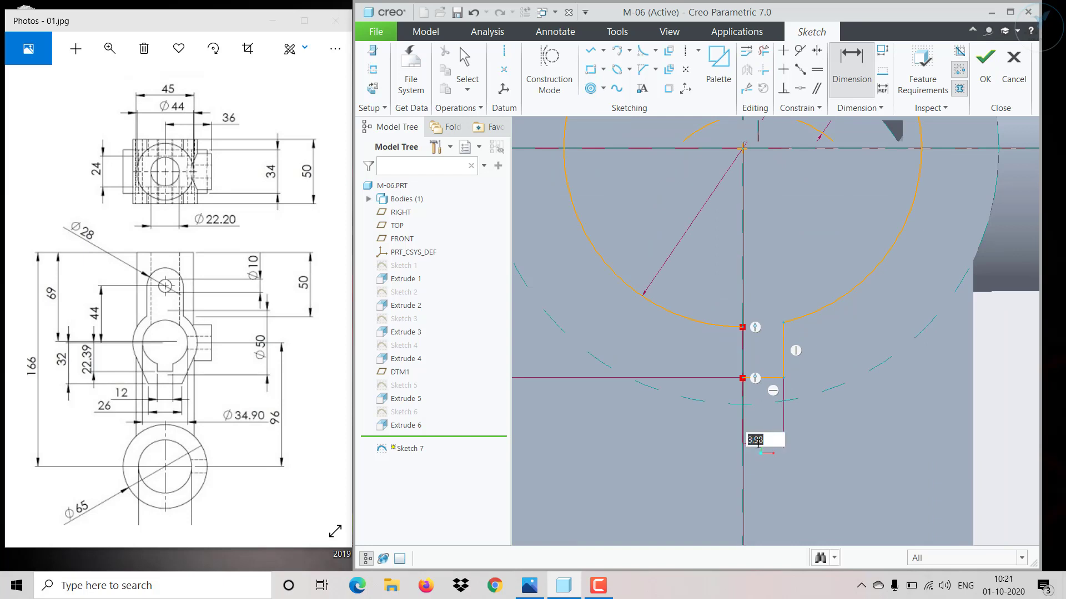
text(6)
key(Return)
middle_click(785, 302)
Mirror the keyway's bottom and side lines about the vertical centreline to complete its outline.
scroll(794, 333, up, 1)
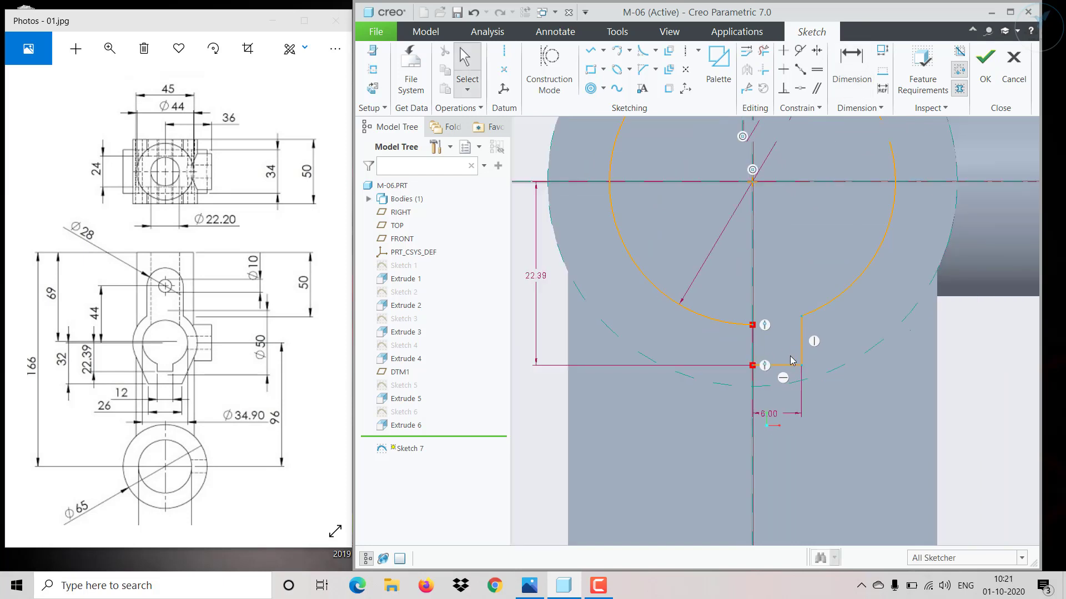
drag(788, 368, 798, 334)
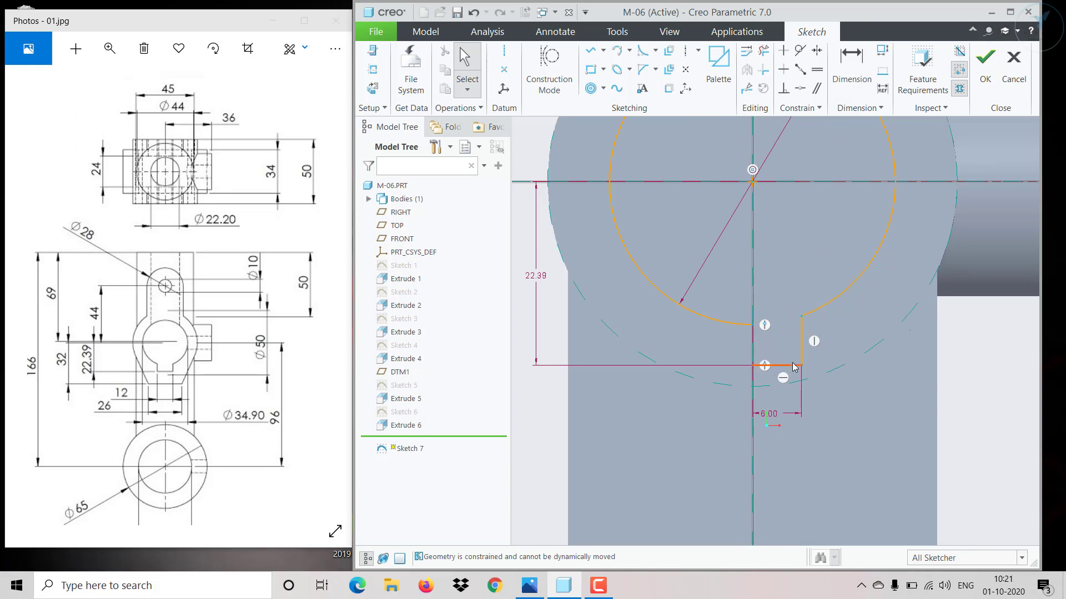
click(794, 365)
ctrl+click(803, 357)
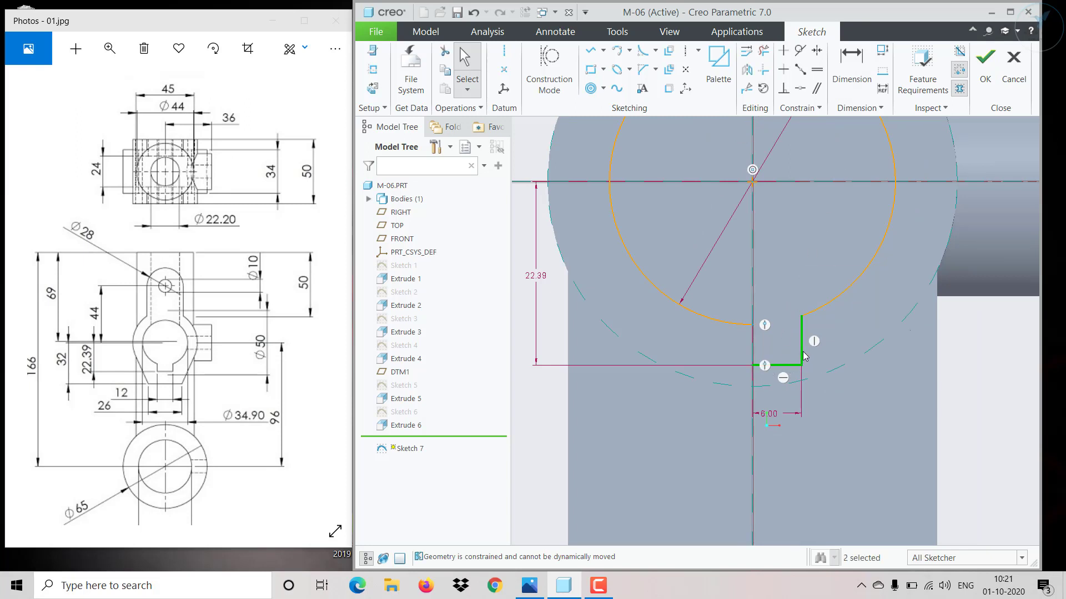
click(749, 71)
click(753, 206)
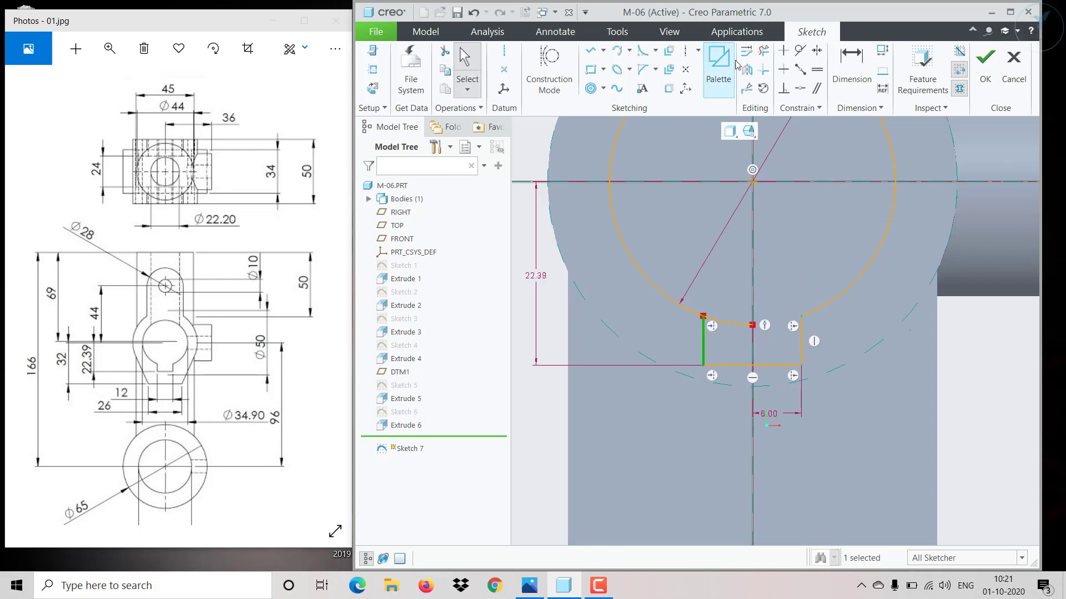
Trim the leftover bore arc across the mirrored half of the keyway.
click(764, 50)
click(723, 326)
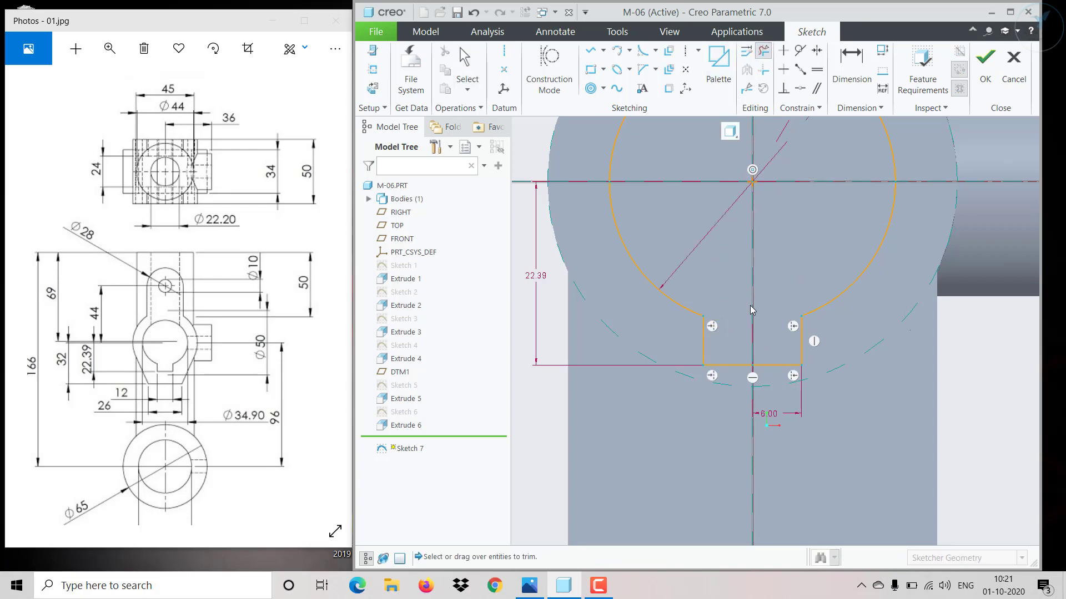
middle_click(737, 305)
scroll(737, 305, up, 5)
scroll(747, 191, down, 4)
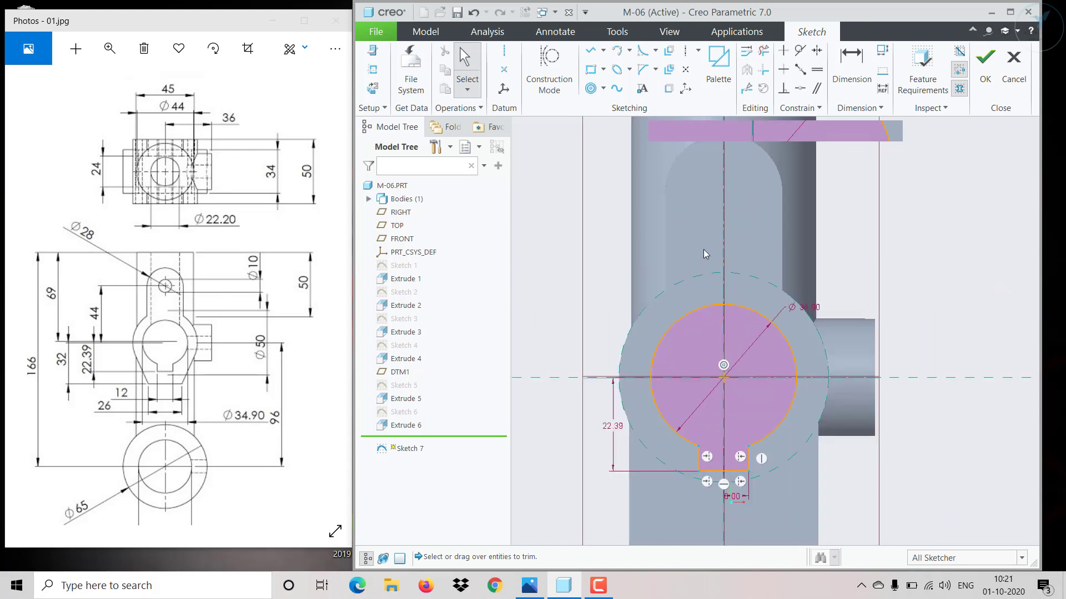
Draw a circle concentric with the upper lug's rounded end, set its diameter to 10 mm, and finish the sketch.
scroll(704, 254, up, 3)
scroll(728, 225, down, 3)
click(590, 88)
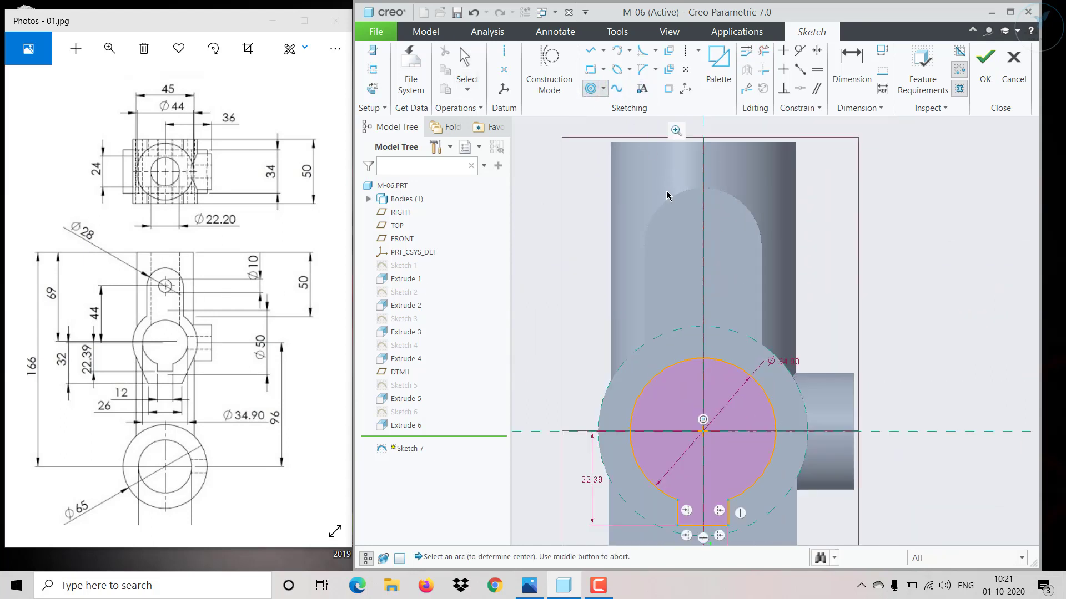
click(671, 200)
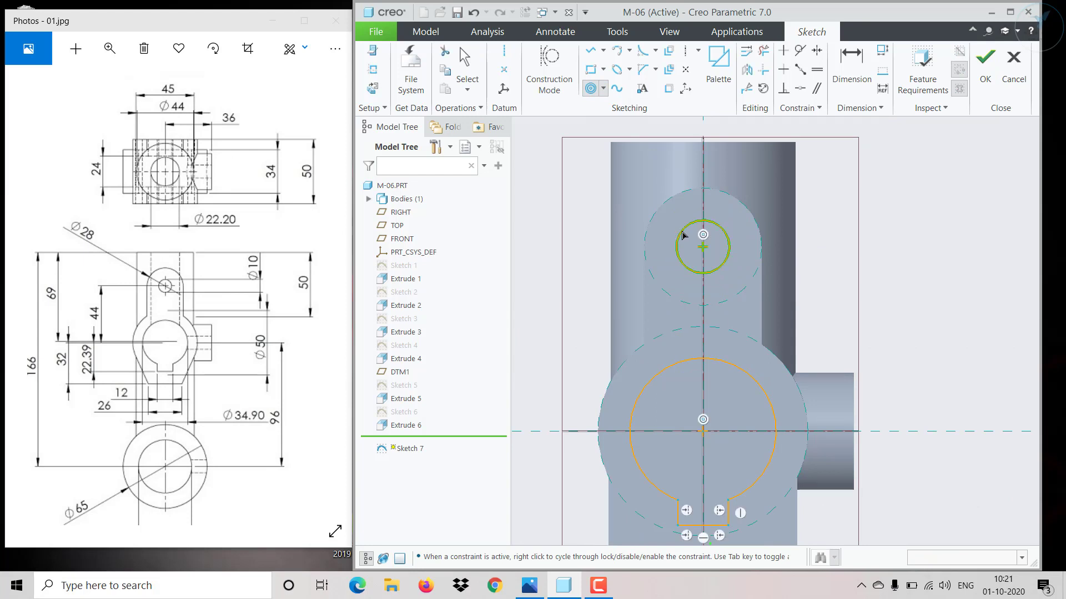
click(689, 233)
middle_click(723, 206)
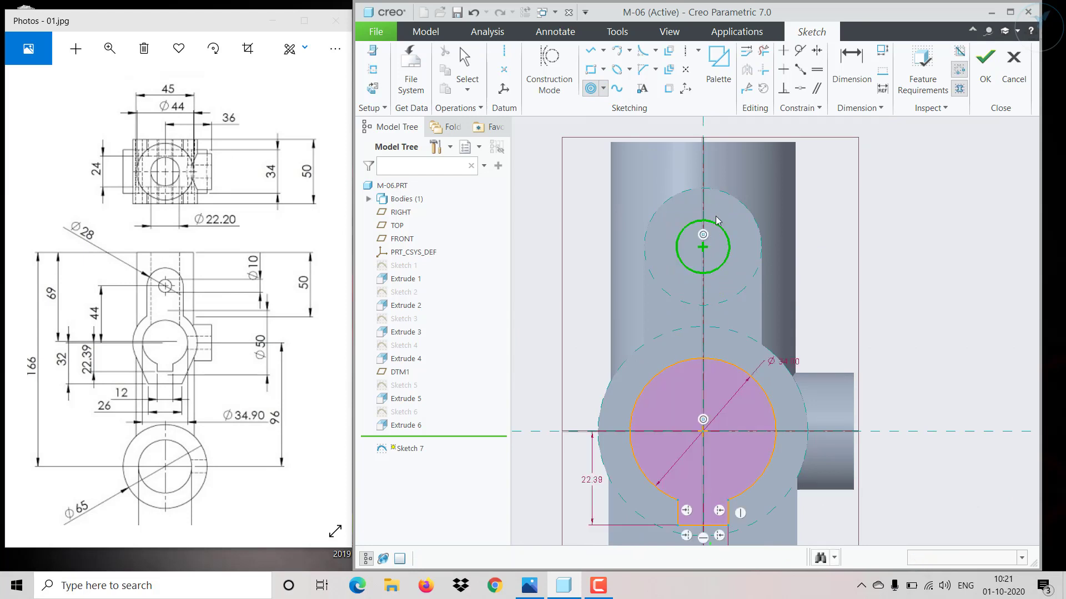
middle_click(723, 206)
click(720, 227)
click(766, 174)
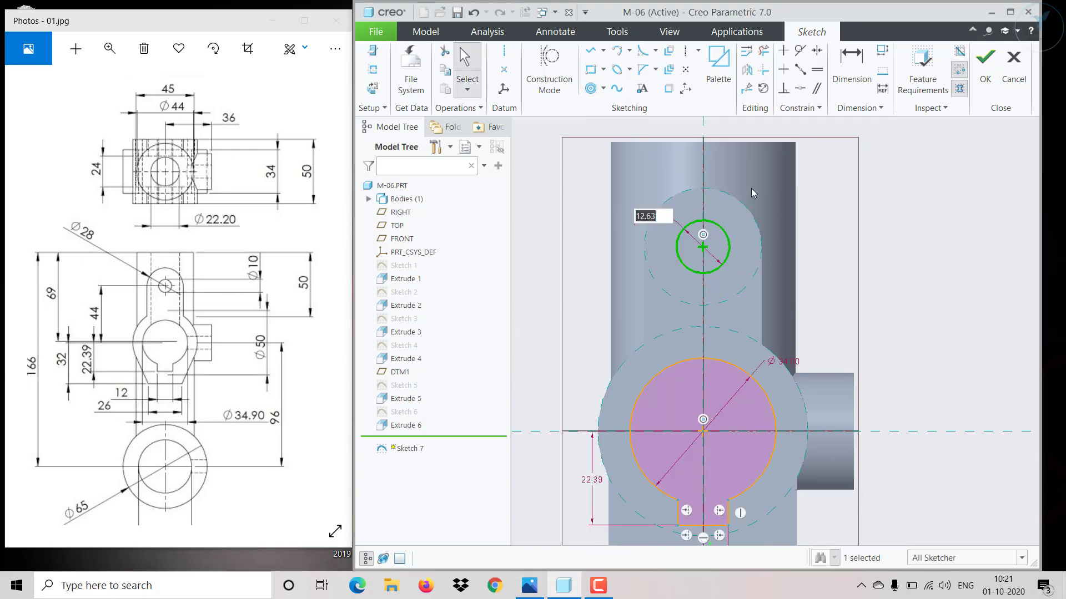
text(10)
key(Return)
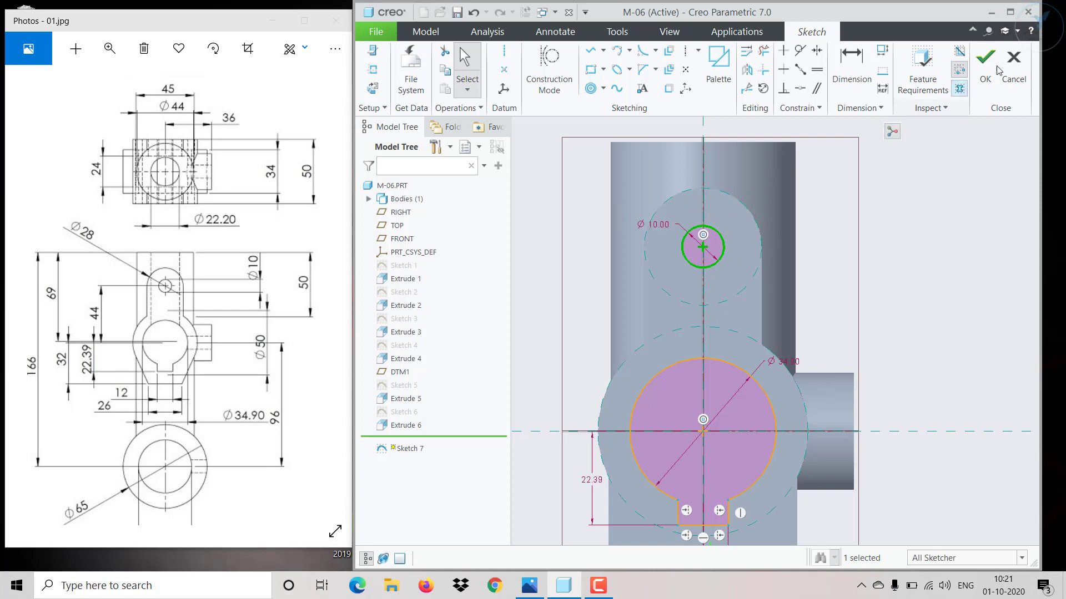
click(984, 82)
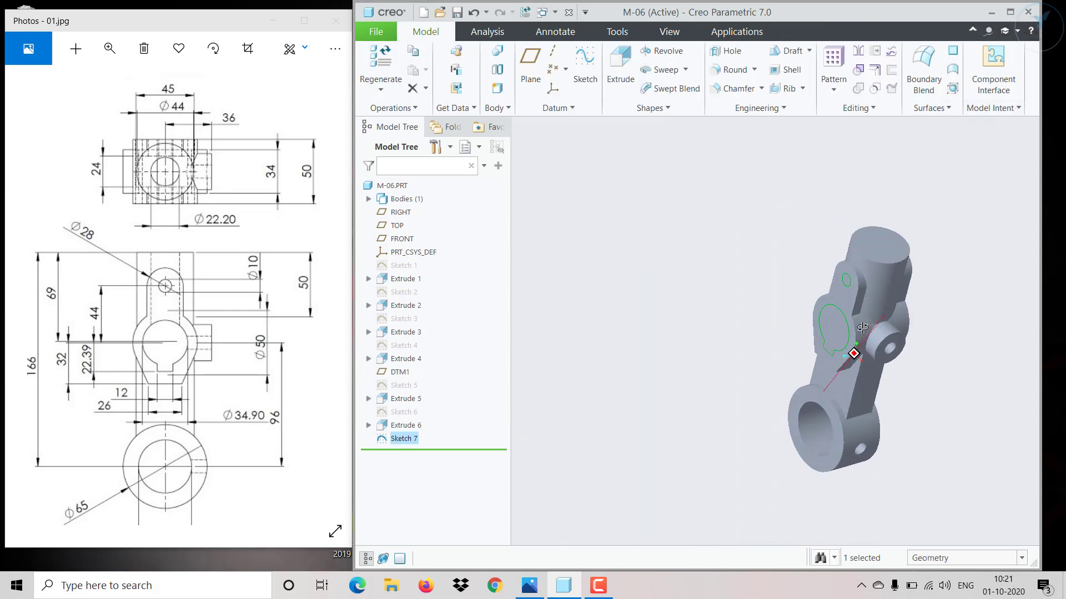
Extrude the keyed bore and lug hole sketch as a cut through all, with the direction reversed into the part.
click(620, 63)
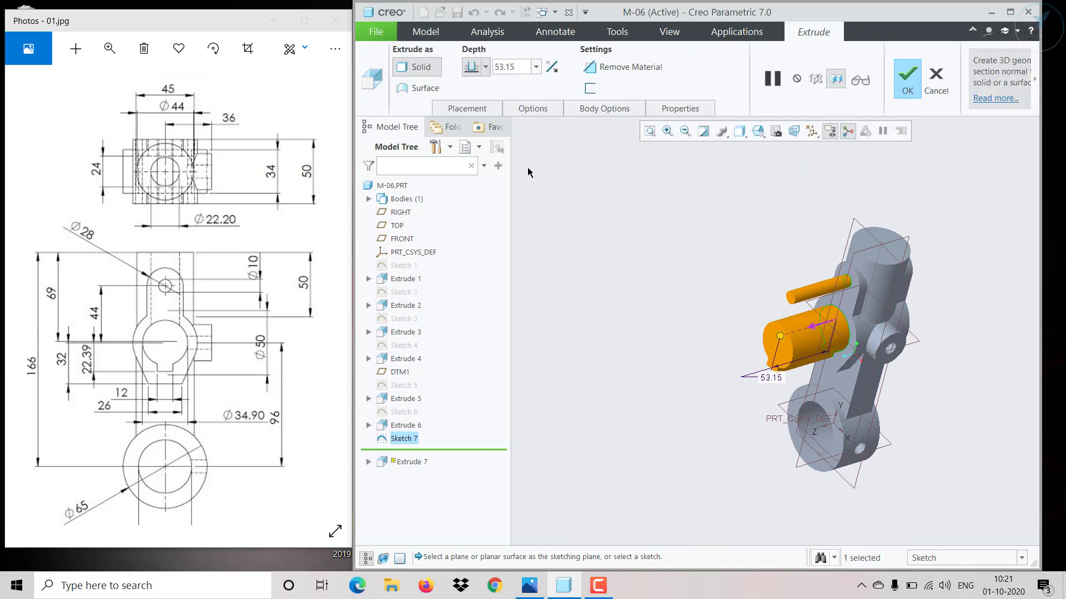
click(601, 68)
click(551, 67)
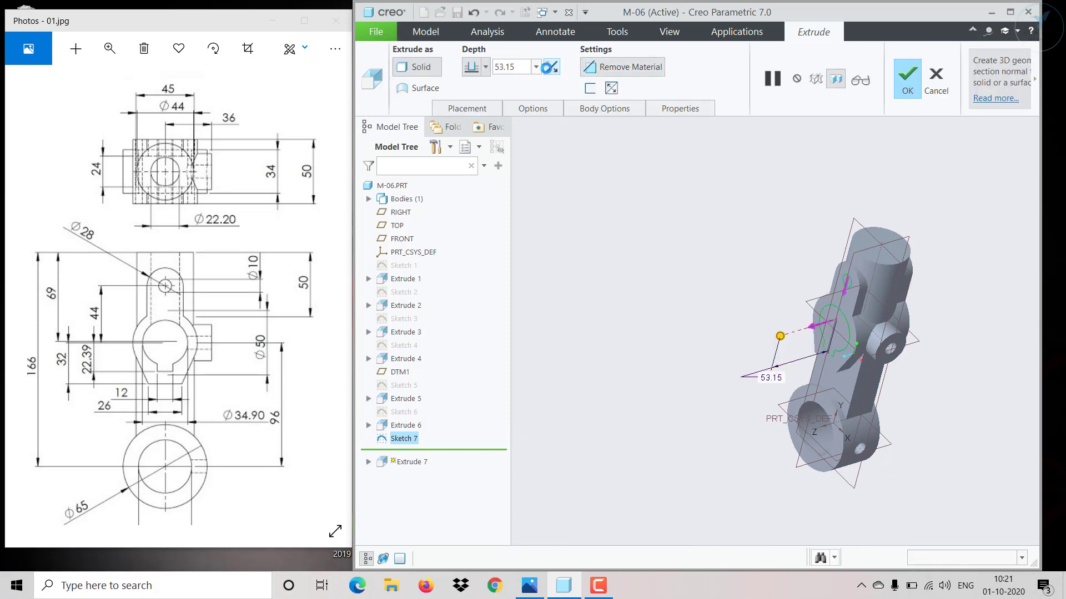
click(487, 67)
click(474, 146)
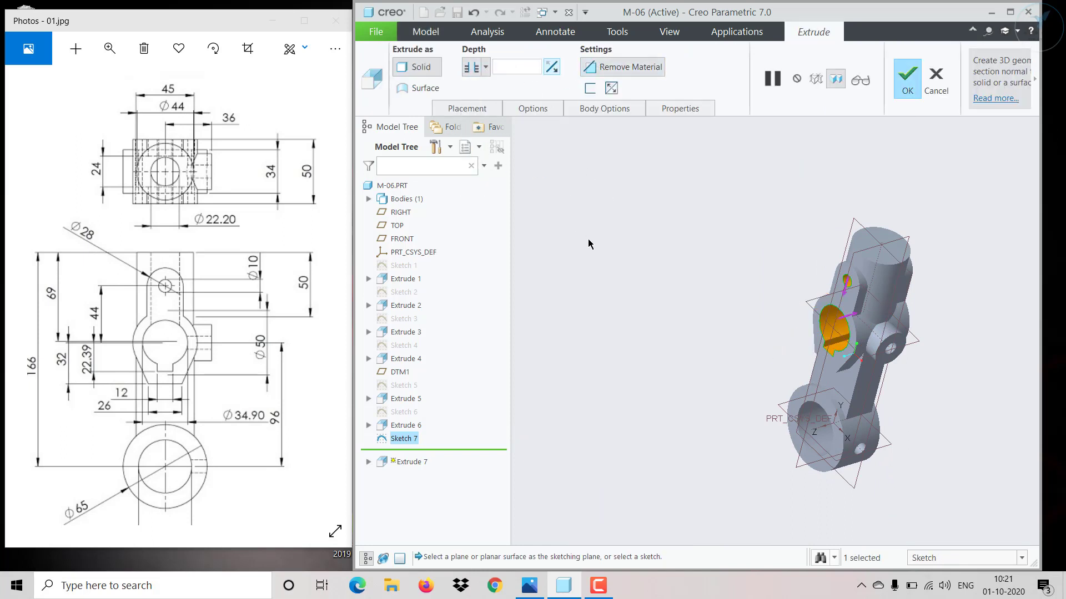
middle_drag(620, 240, 655, 254)
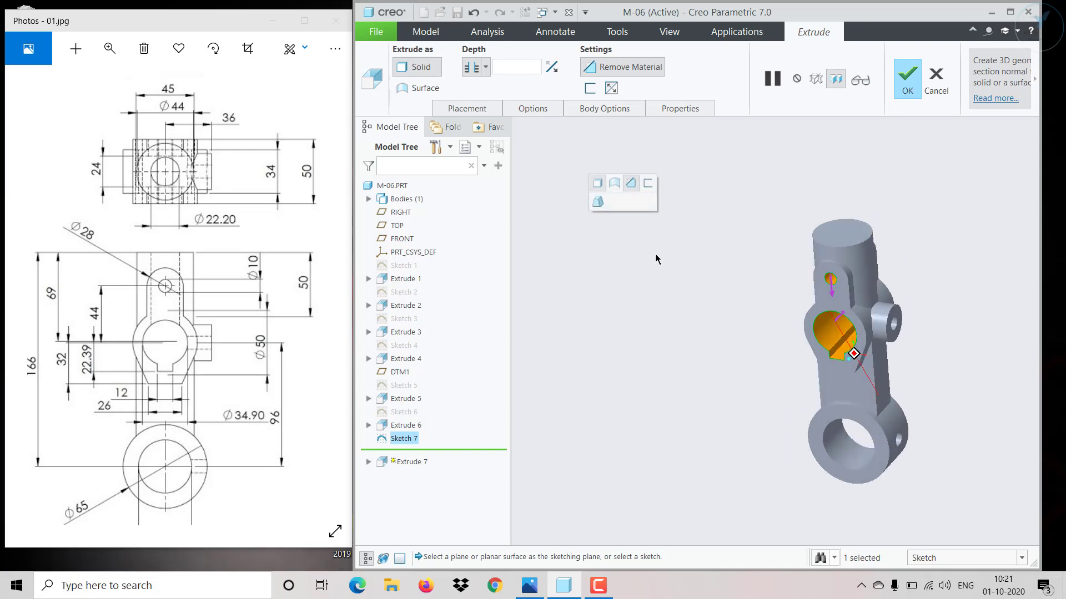
click(912, 86)
Start a sketch on the upper cylinder's end face and draw a circle concentric with its outer edge.
scroll(921, 284, up, 5)
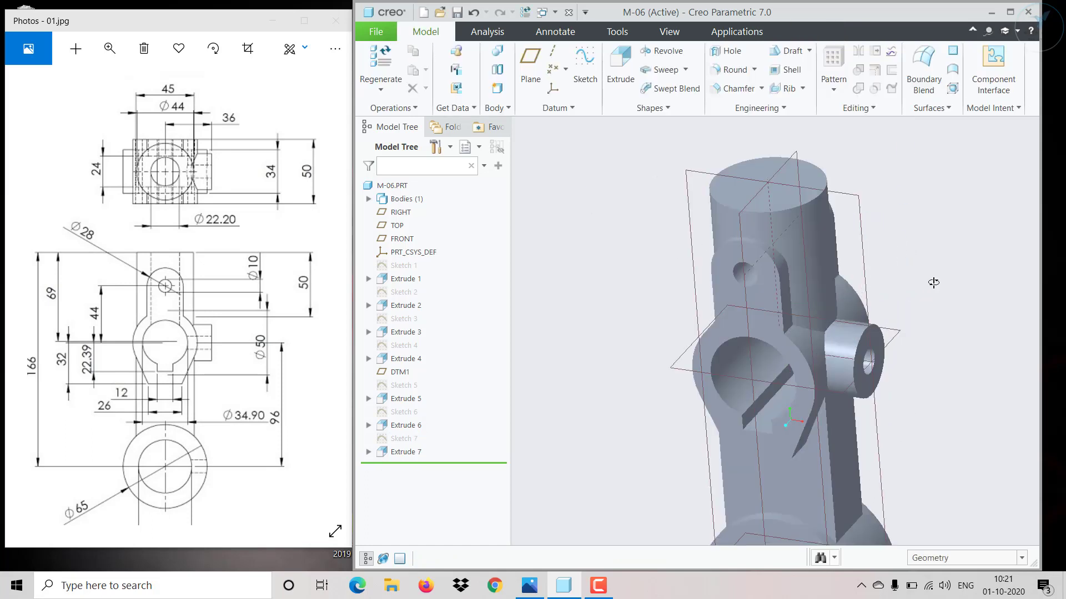
middle_drag(989, 258, 947, 302)
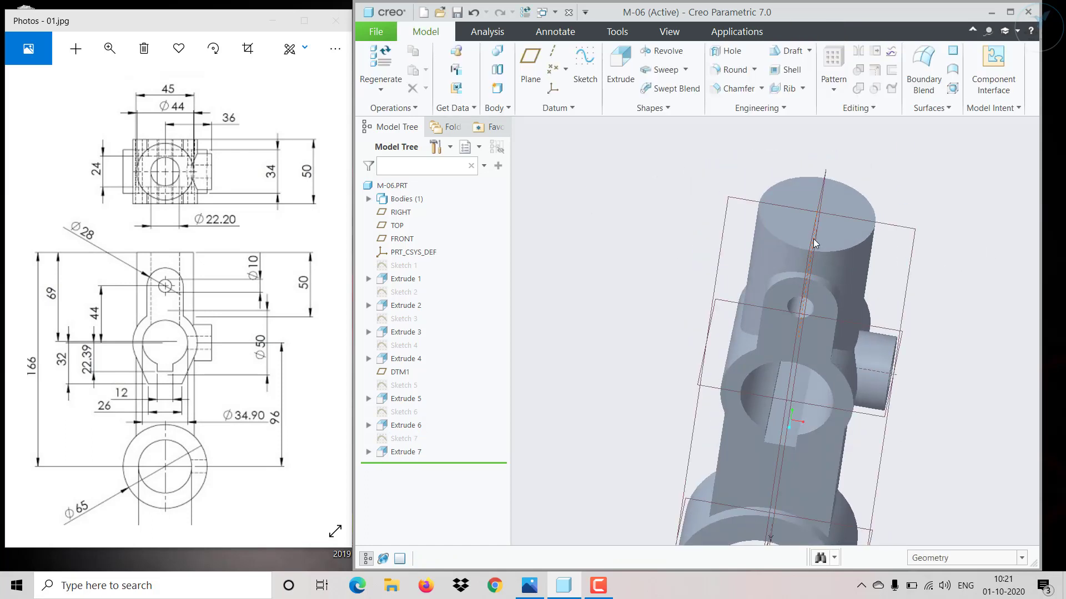
click(800, 224)
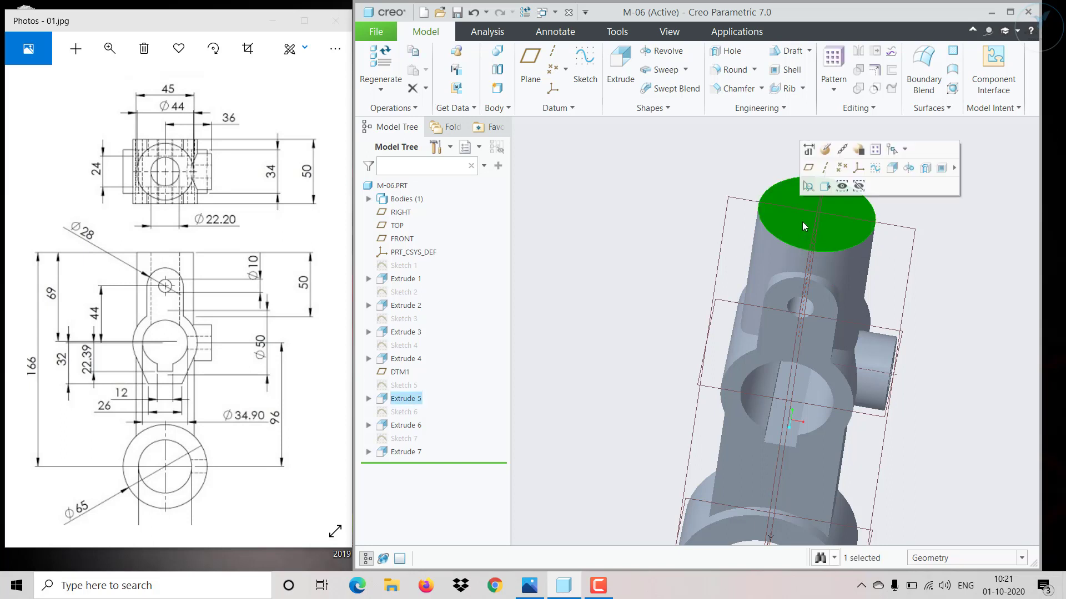
click(883, 169)
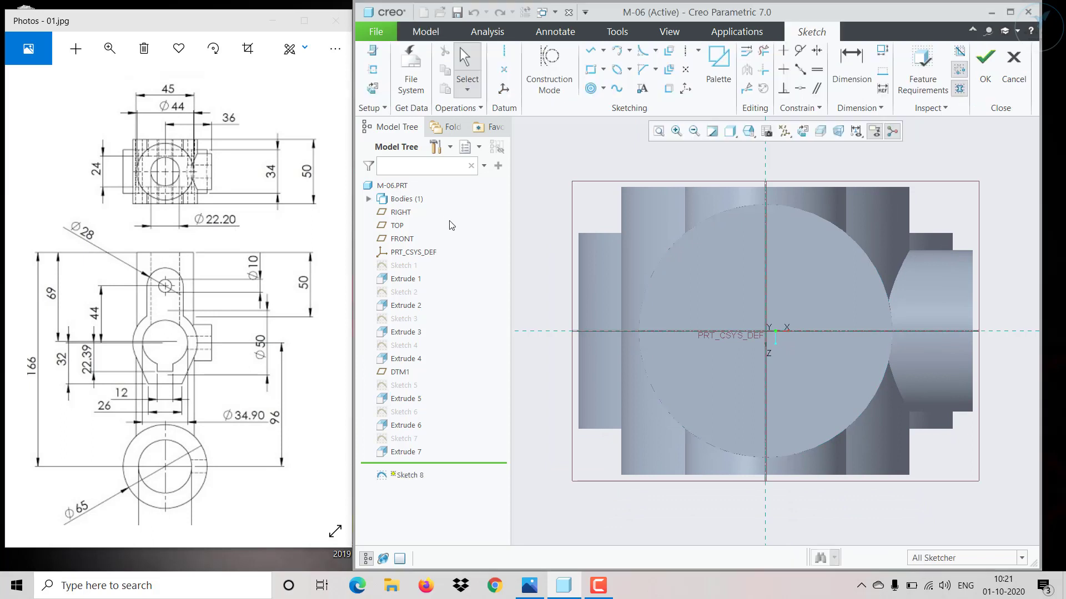
click(592, 89)
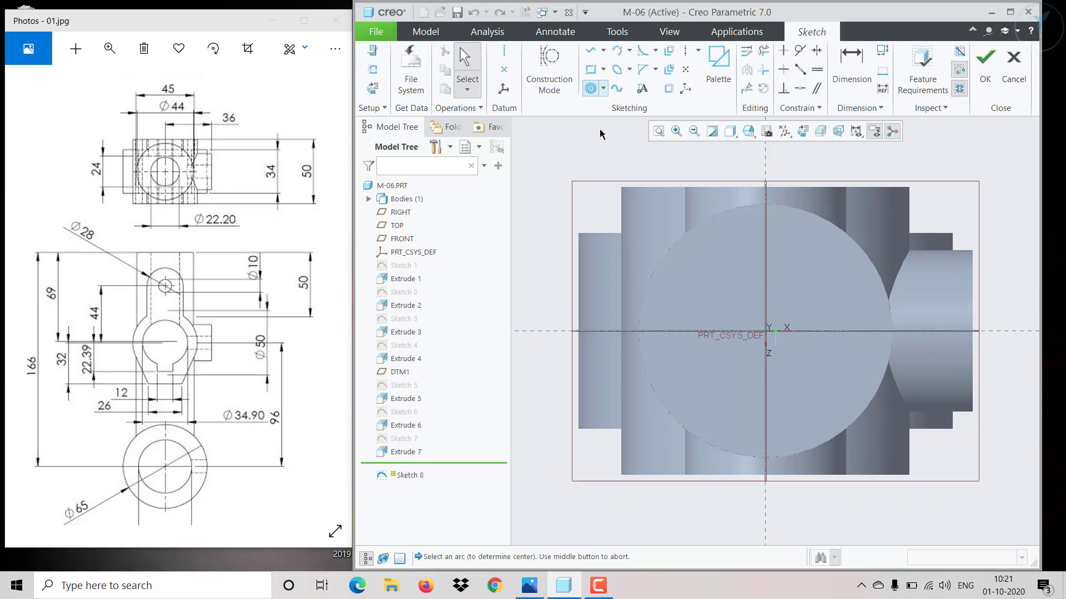
click(686, 236)
click(720, 284)
middle_click(721, 279)
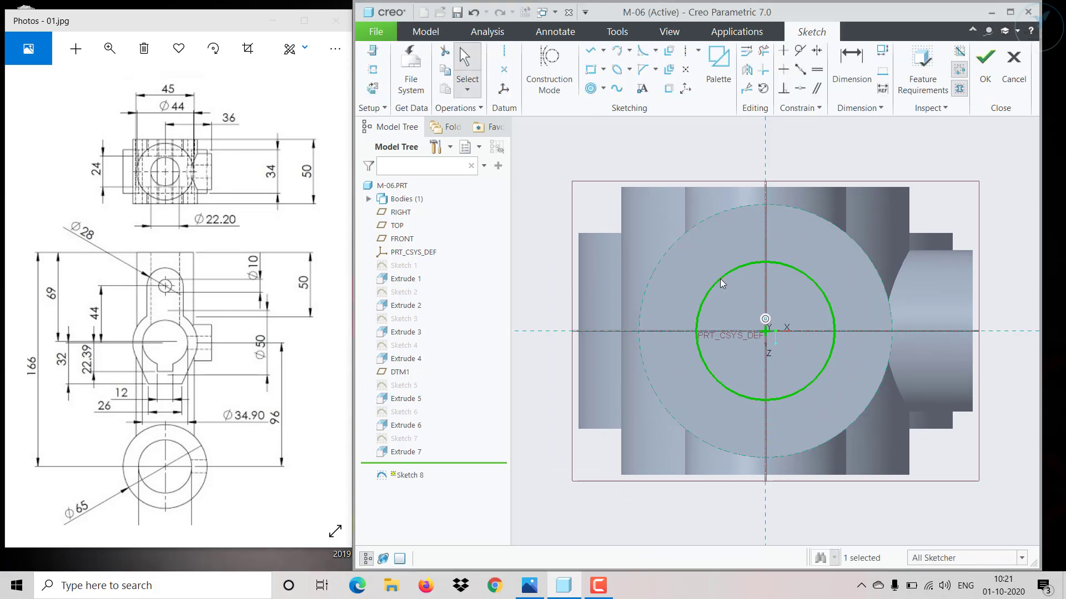
Set the circle's diameter to 22.9 mm and finish the sketch.
click(761, 240)
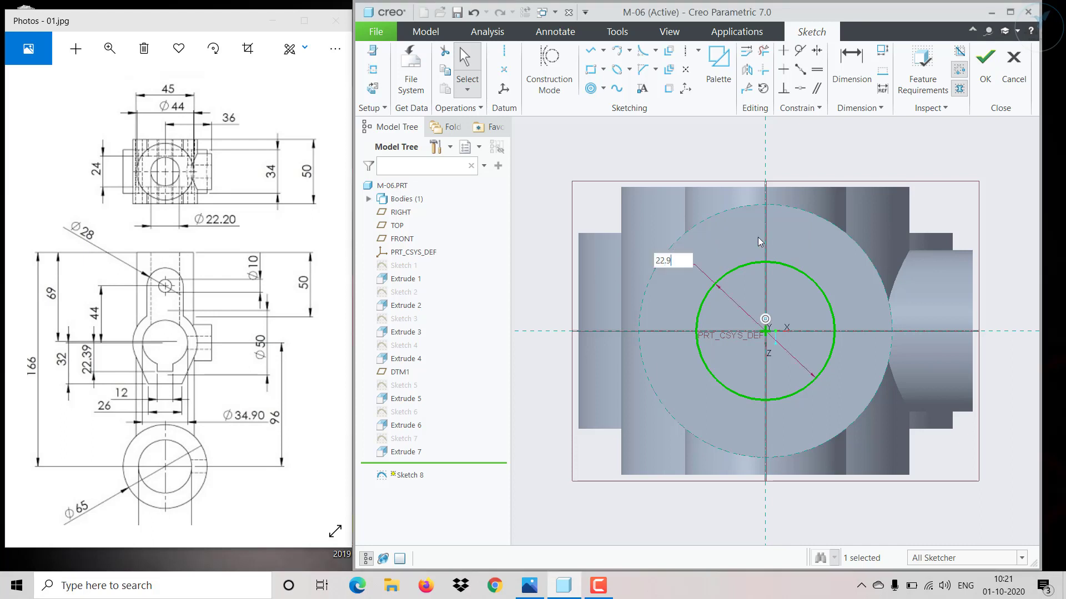
key(Return)
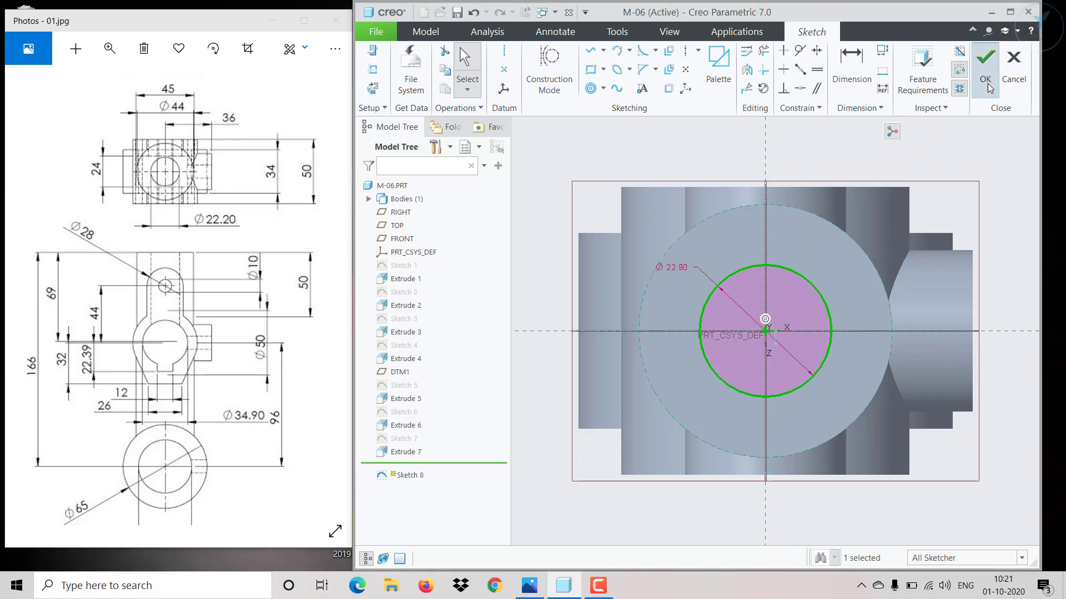
click(986, 61)
Extrude the 22.9 mm circle as a 69 mm deep cut down into the upper cylinder.
mouse_move(757, 365)
middle_down()
mouse_move(721, 313)
mouse_move(787, 195)
mouse_move(787, 137)
middle_up()
key(ctrl+d)
click(620, 64)
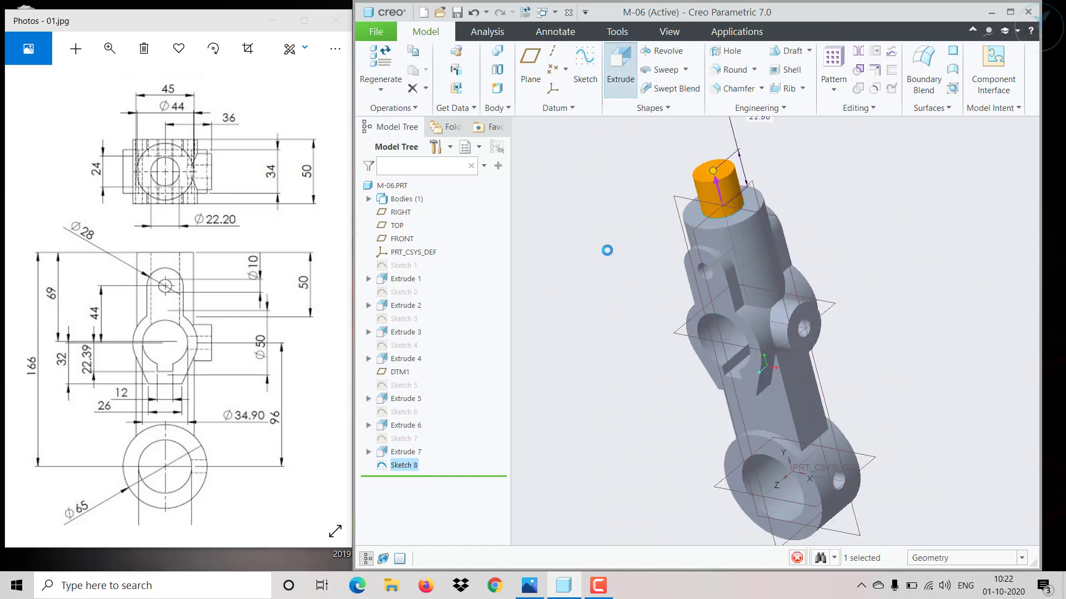
click(611, 67)
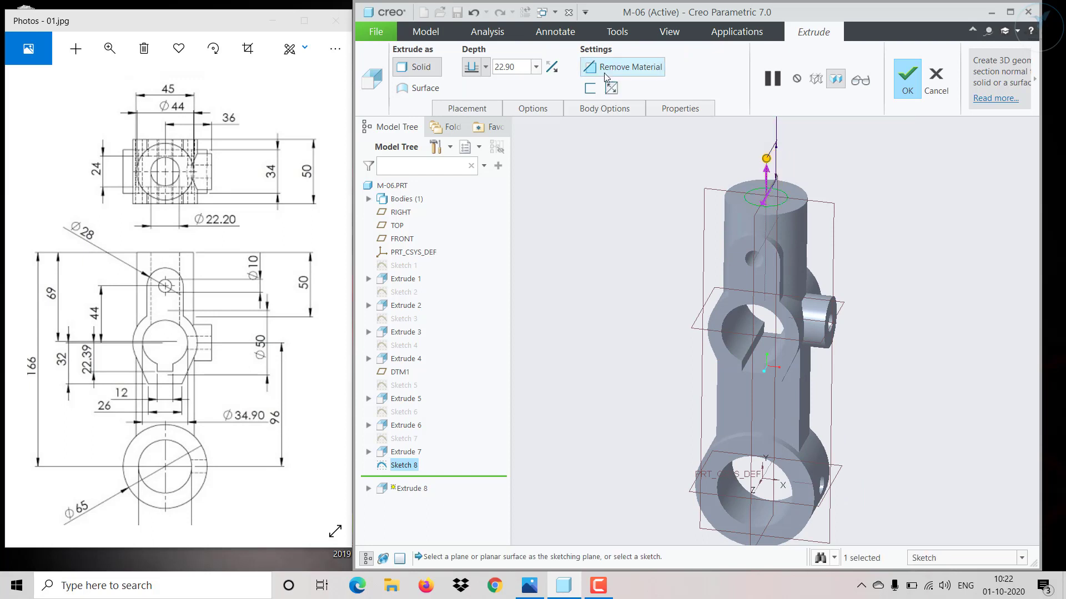
click(551, 67)
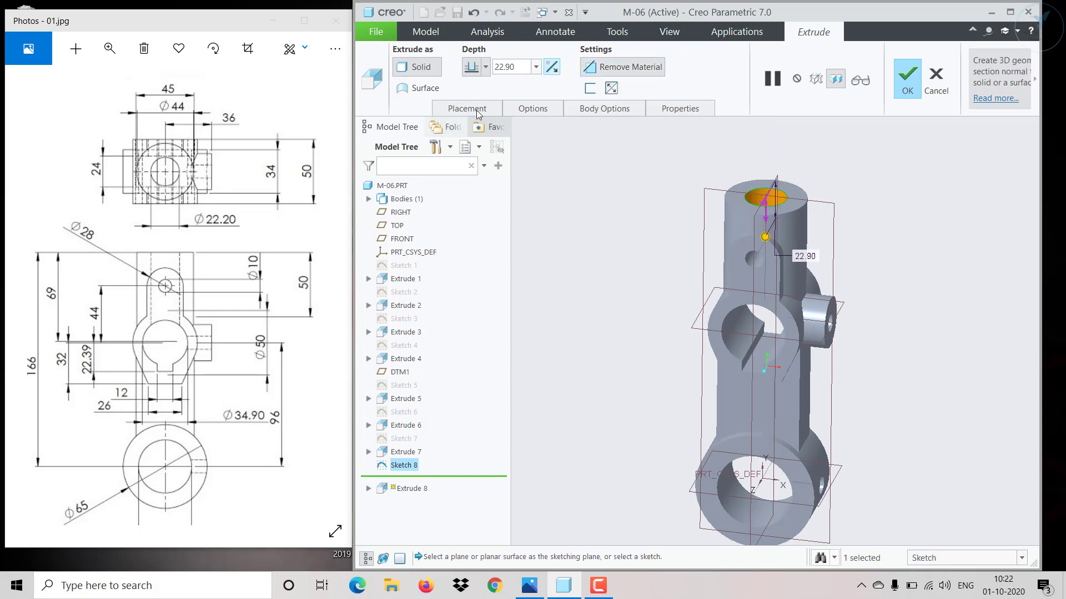
double_click(515, 68)
text(69)
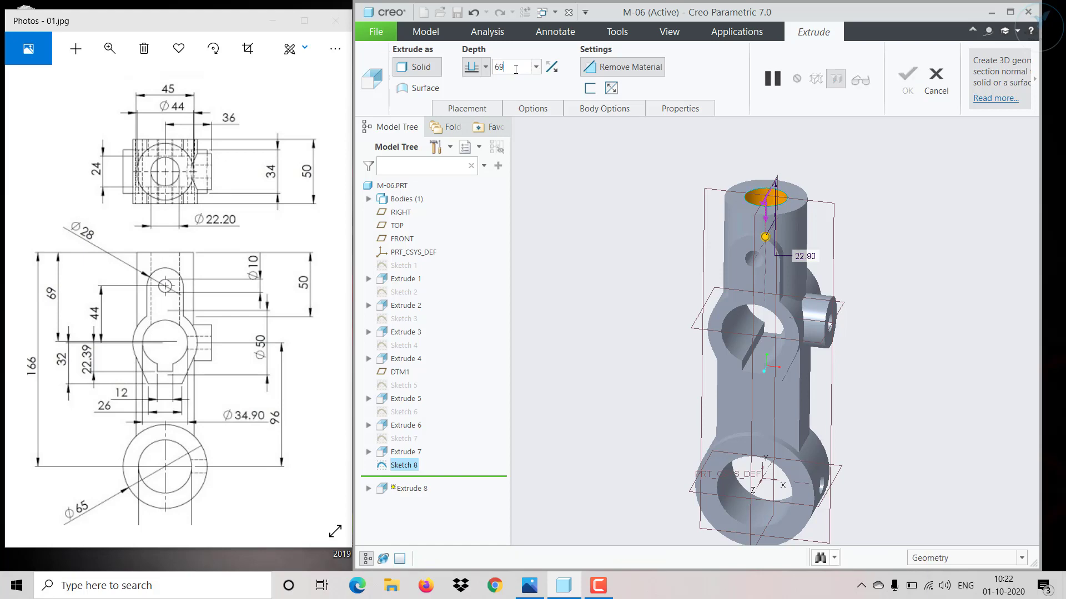
key(Return)
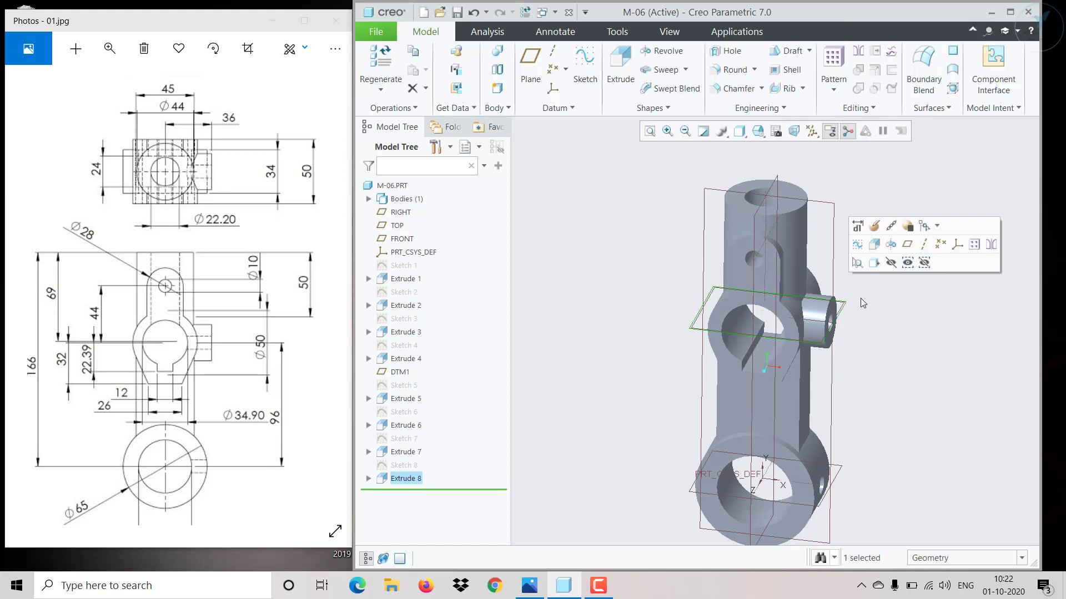
Examine the new bore in the model and compare the part with the side view in the reference drawing.
scroll(860, 298, up, 3)
middle_drag(853, 298, 768, 396)
scroll(752, 308, down, 2)
scroll(833, 389, down, 3)
middle_drag(883, 380, 849, 399)
scroll(849, 400, down, 2)
drag(203, 380, 47, 367)
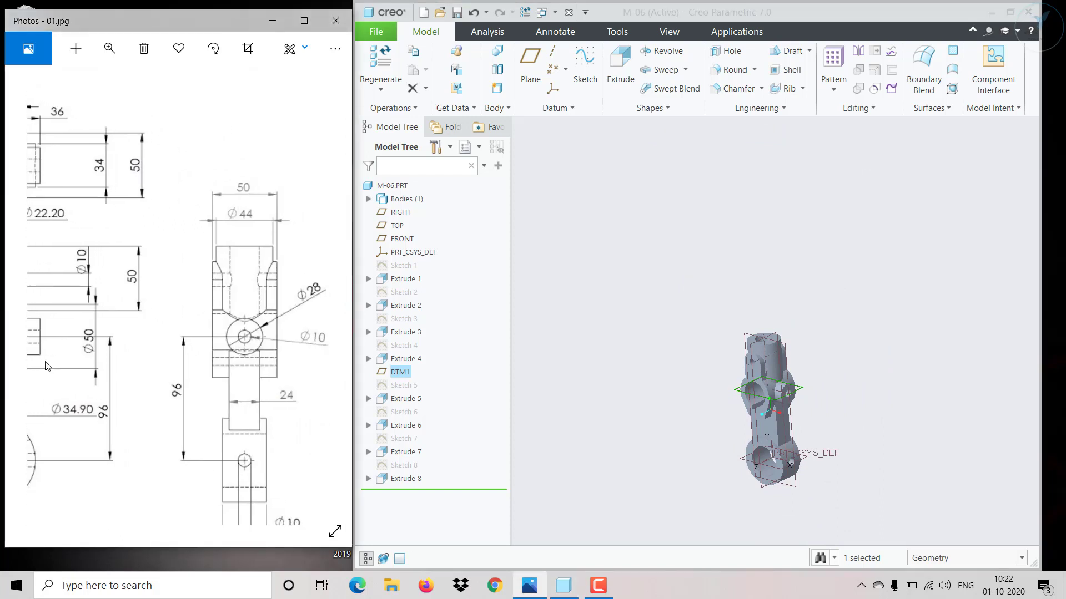
mouse_move(219, 353)
mouse_down()
mouse_move(272, 357)
mouse_move(197, 355)
mouse_move(205, 341)
mouse_move(166, 341)
mouse_up()
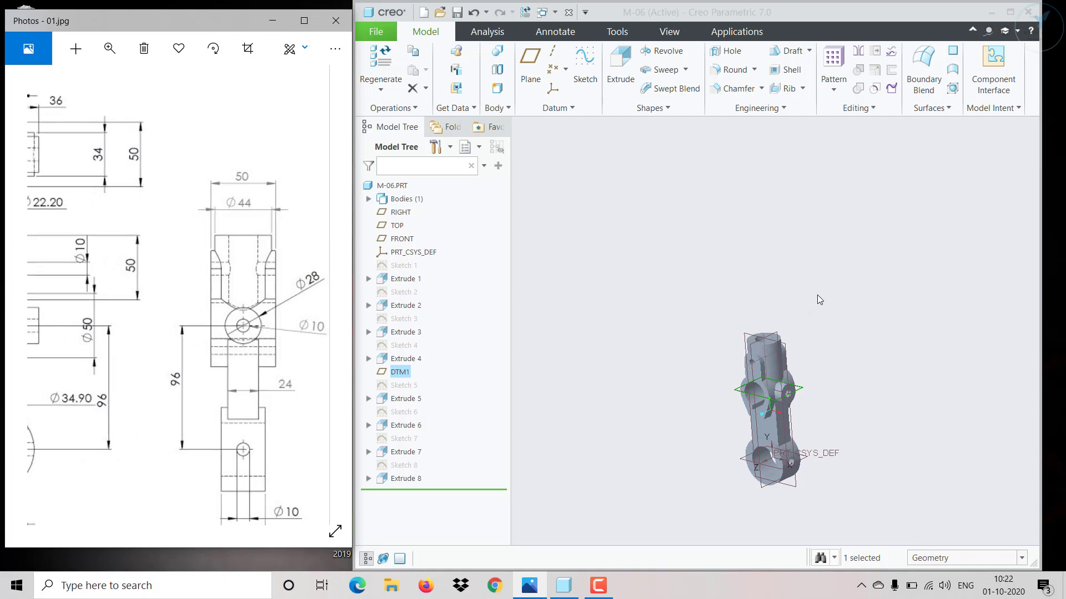
Turn off the display of all datum axes, points, coordinate systems and planes.
scroll(801, 214, up, 2)
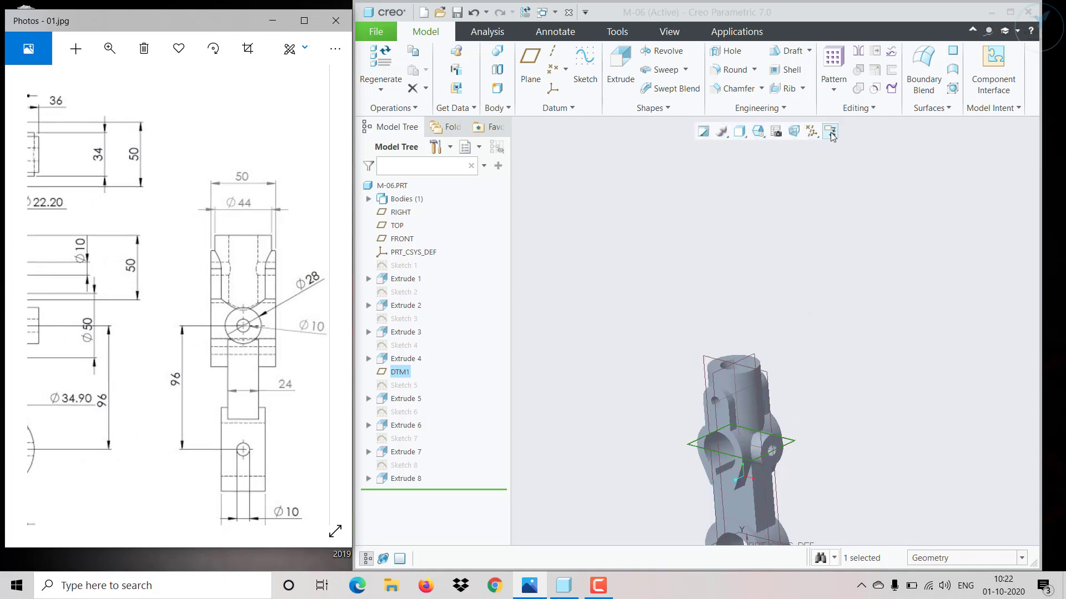
click(830, 136)
click(811, 147)
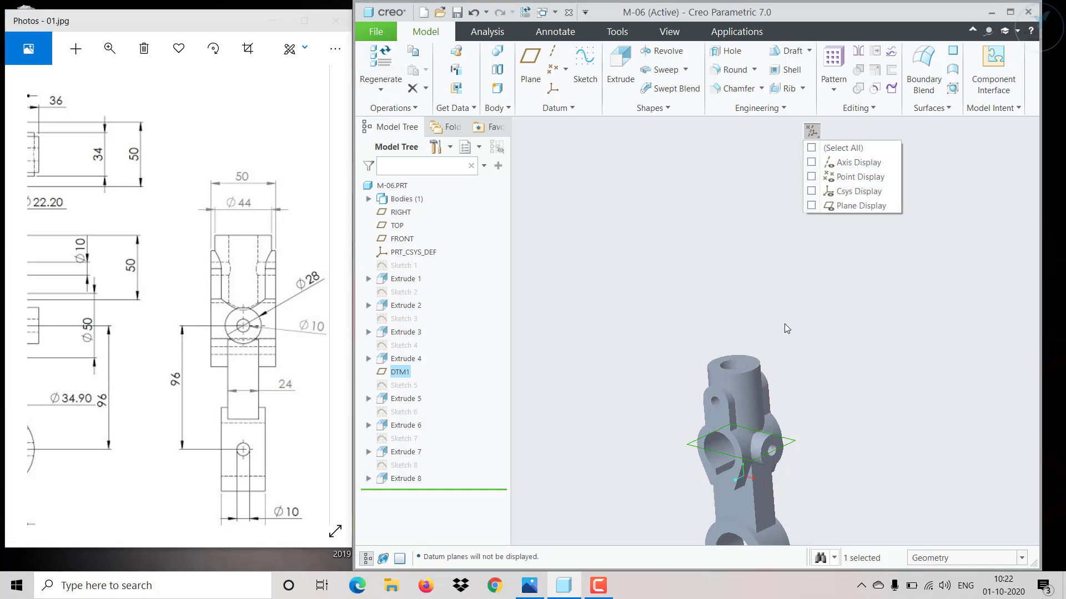
Examine the part's bores, keyway, lugs and side boss from several angles.
scroll(772, 422, up, 3)
scroll(755, 488, down, 4)
scroll(721, 498, up, 3)
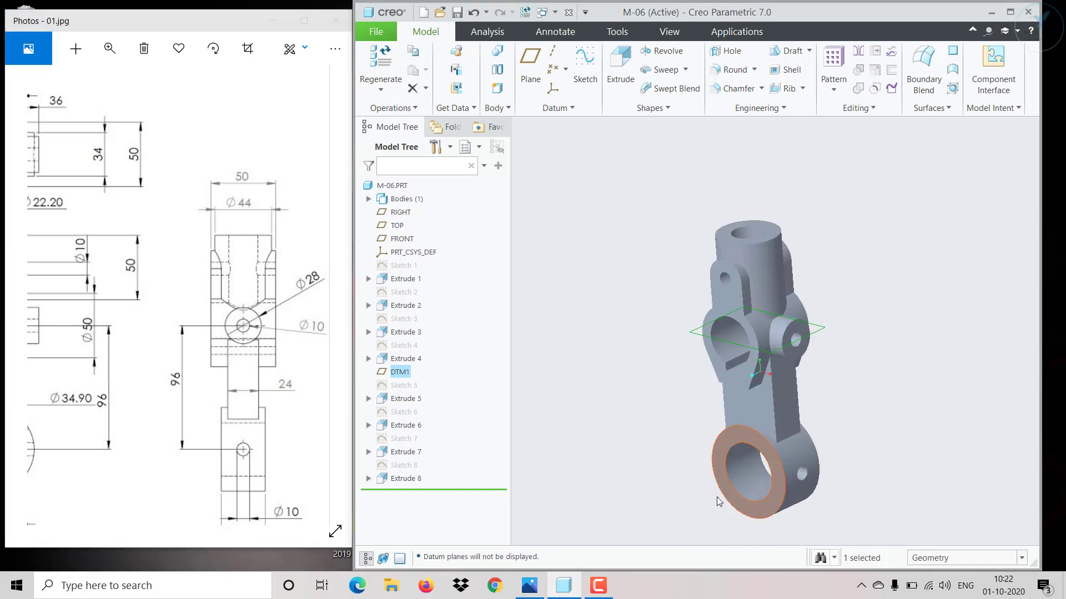
scroll(694, 471, up, 2)
scroll(683, 449, down, 4)
scroll(777, 406, up, 2)
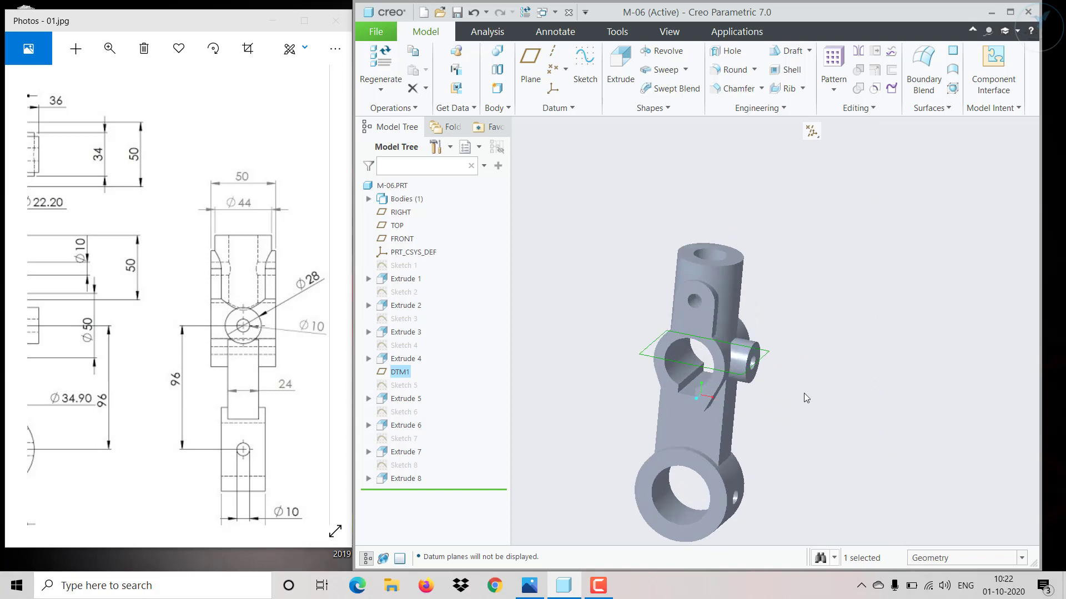
middle_drag(764, 393, 738, 384)
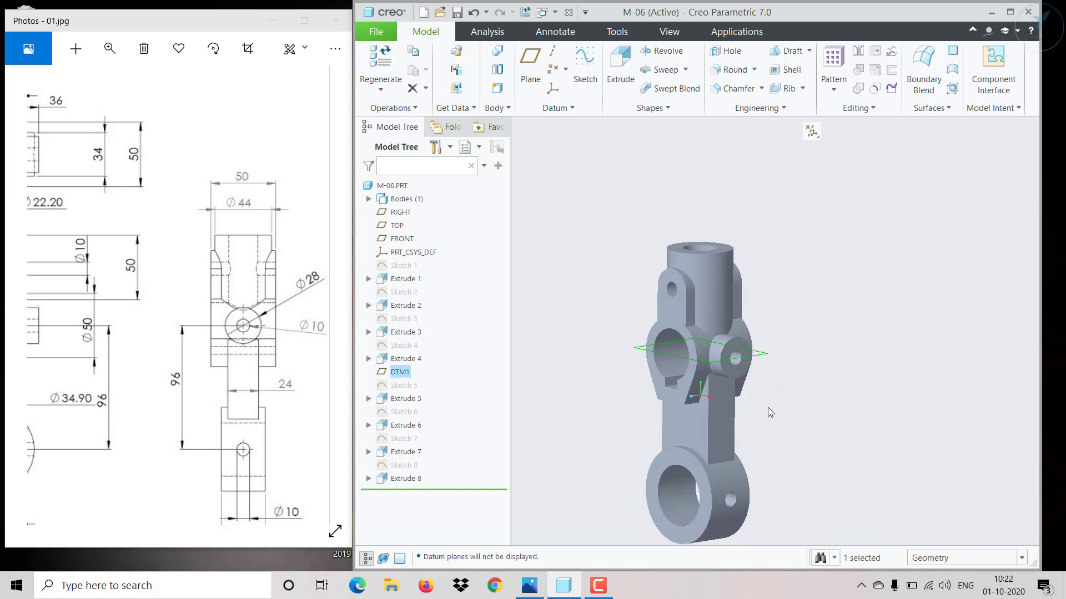